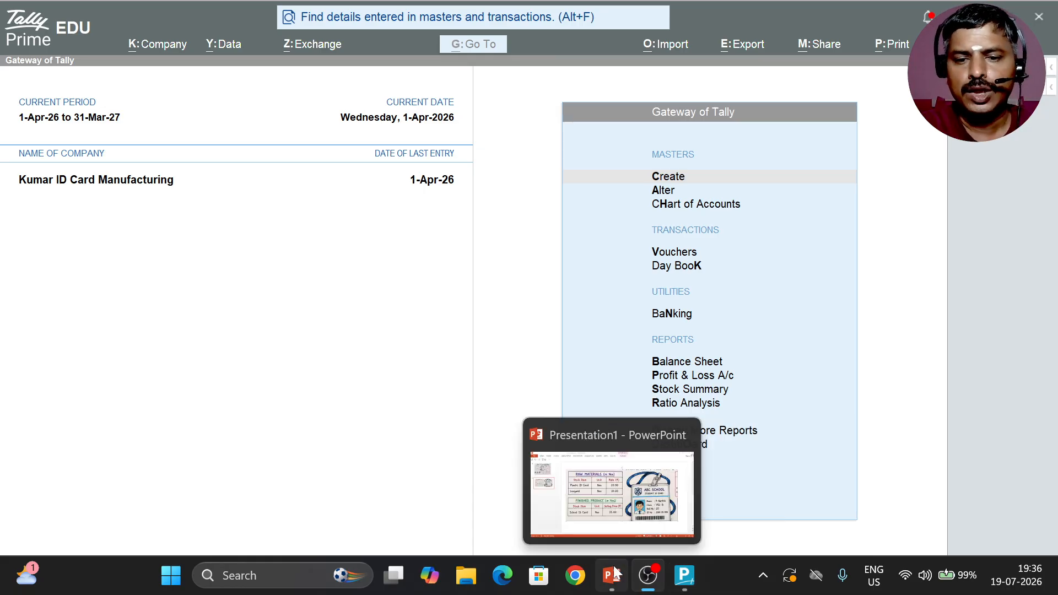
Step: Review the raw materials and finished product tables on the PowerPoint slide and return to TallyPrime
left_click(626, 507)
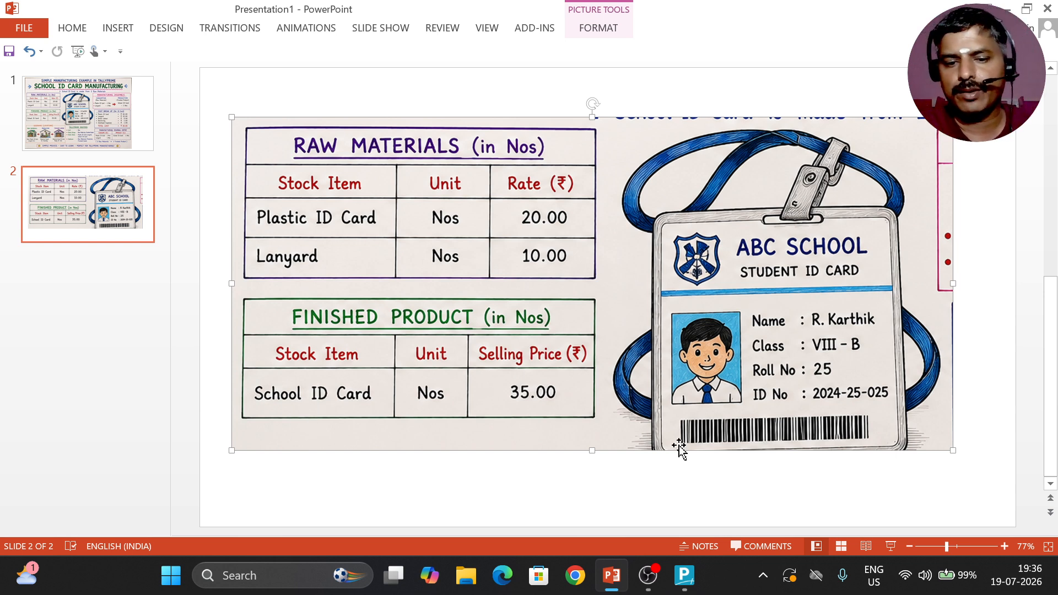
left_click(683, 578)
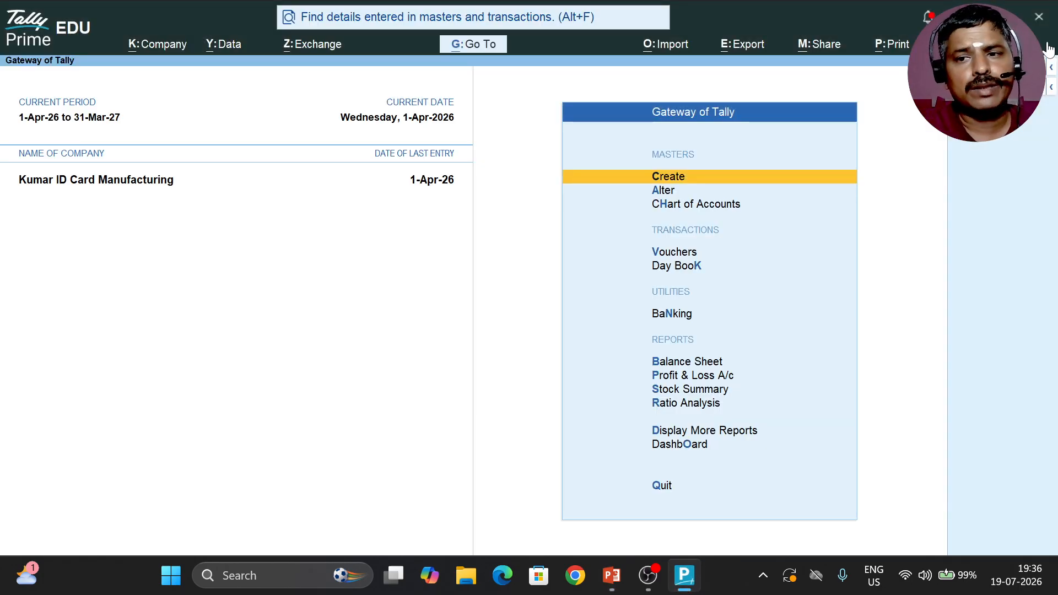
Step: Shut the currently open company, Kumar ID Card Manufacturing, without keeping any open reports or vouchers
key("F3")
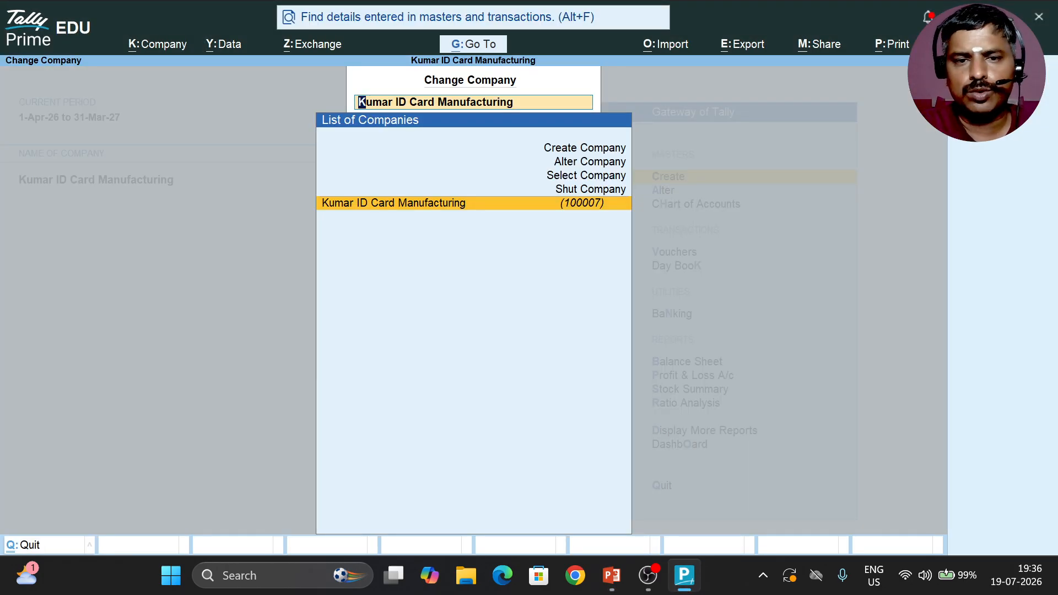
key("Up")
key("Up")
key("Up")
key("Down")
key("Down")
key("Return")
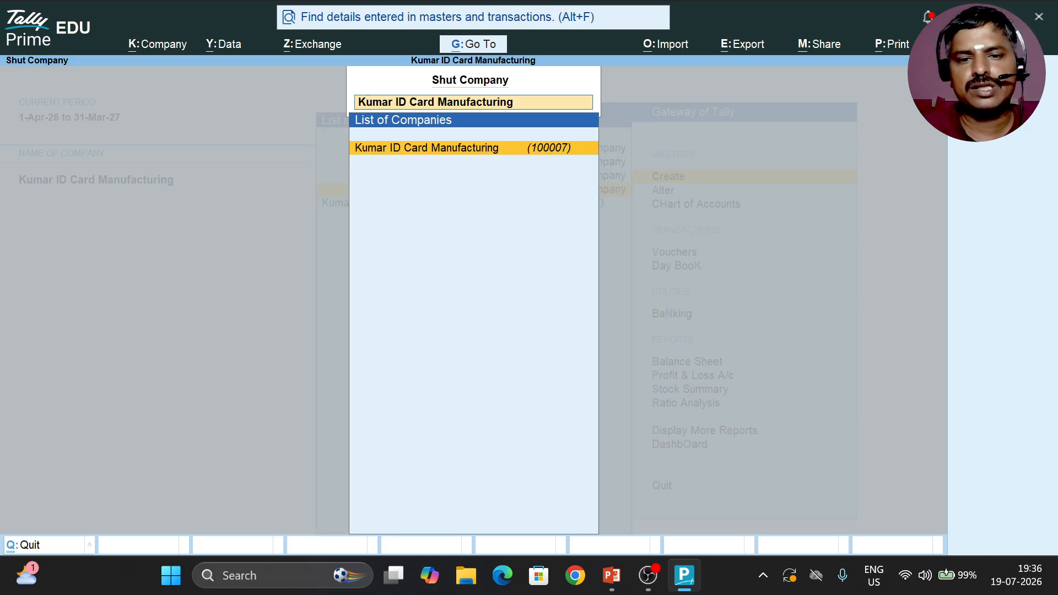
key("Return")
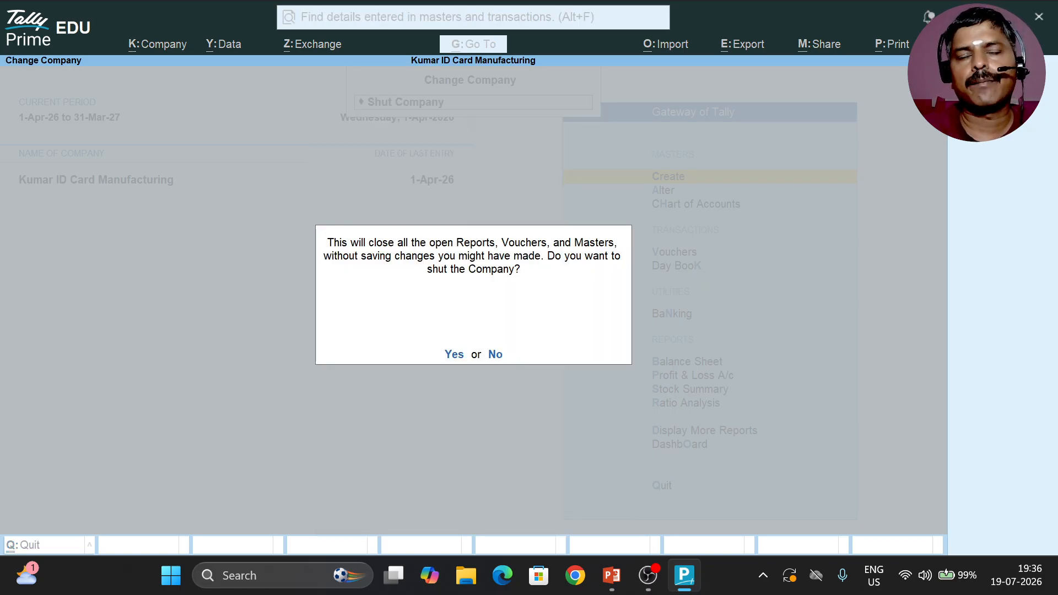
key("Return")
Step: Start creating a new company and name it Raman ID Card Manufacturing
key("Up")
key("Up")
key("Up")
key("Up")
key("Up")
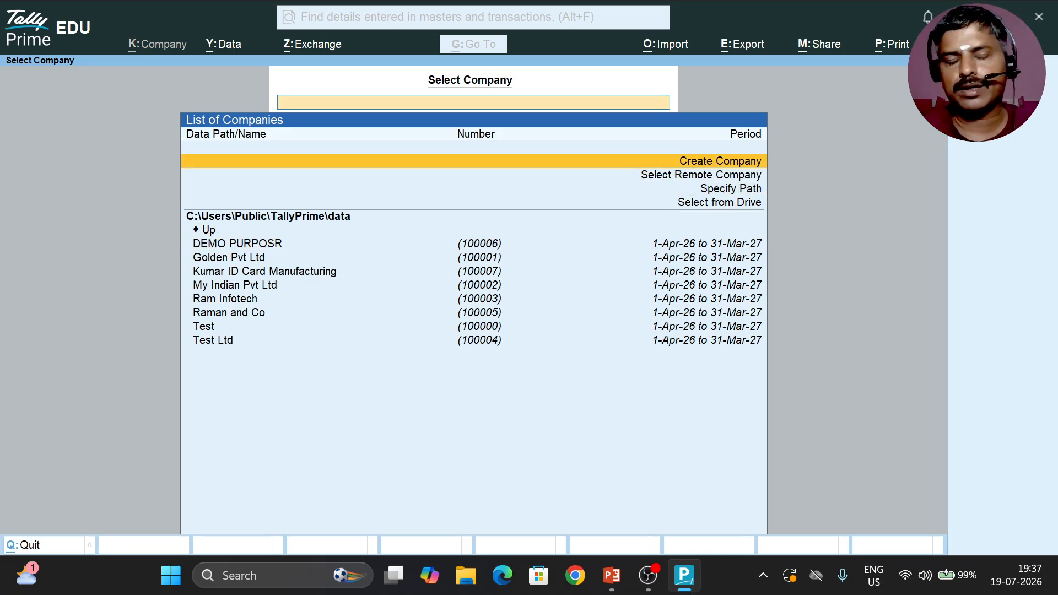
key("Return")
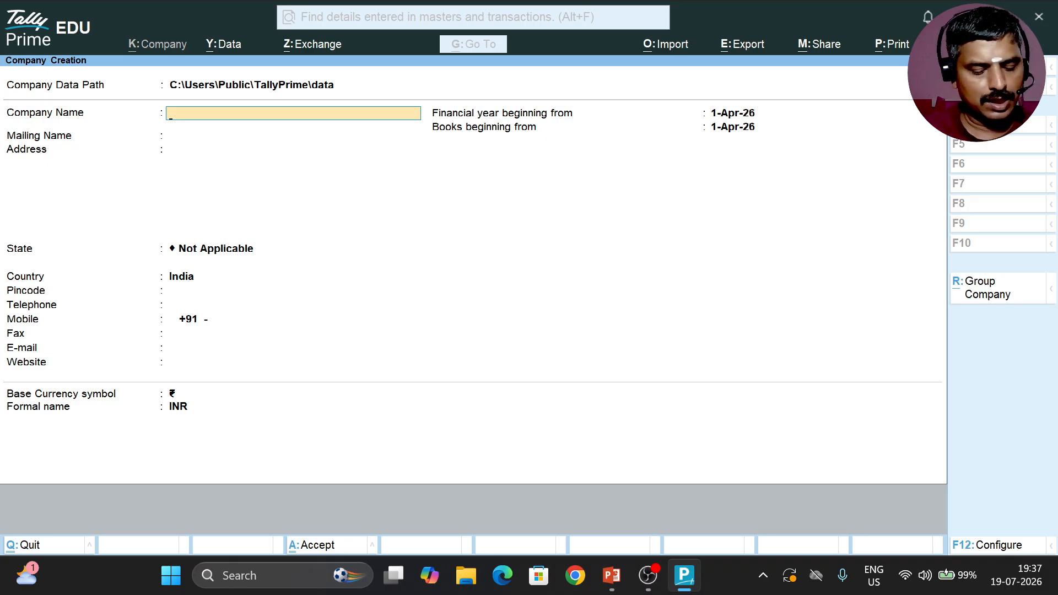
type("Raman")
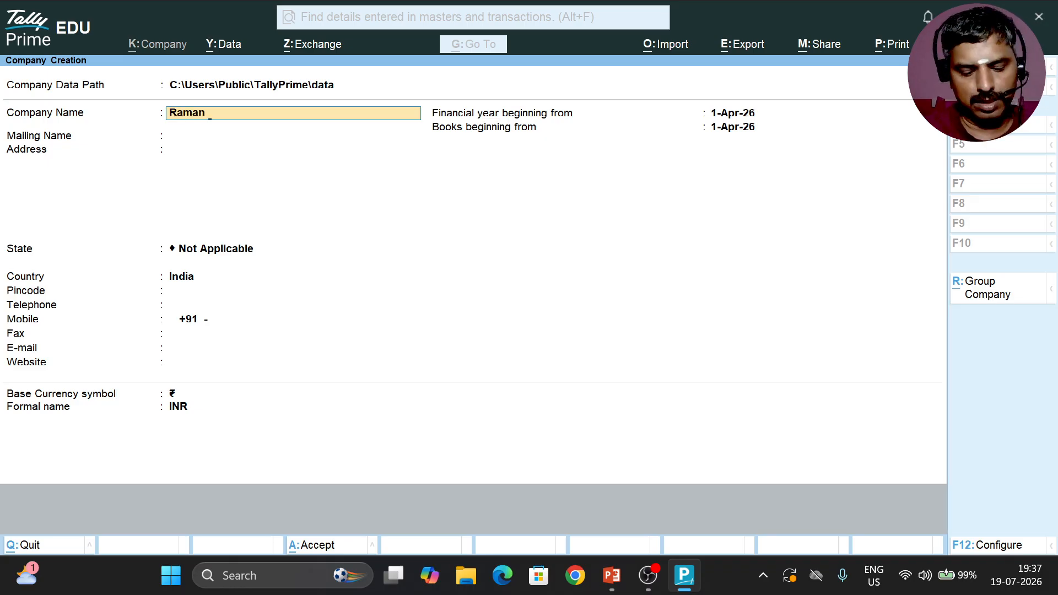
type(" ID Card Manu")
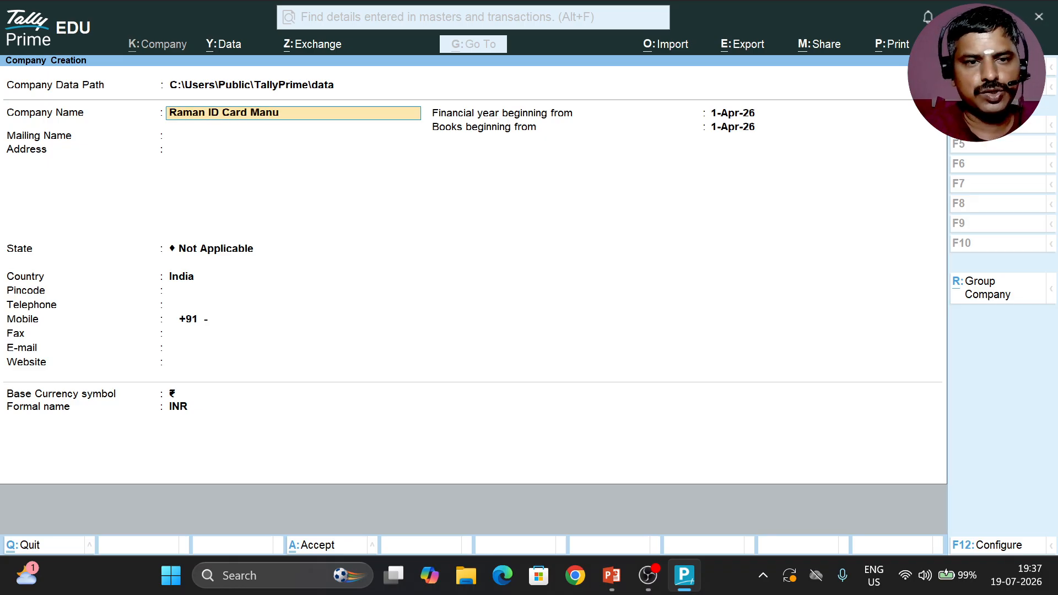
type("facturing")
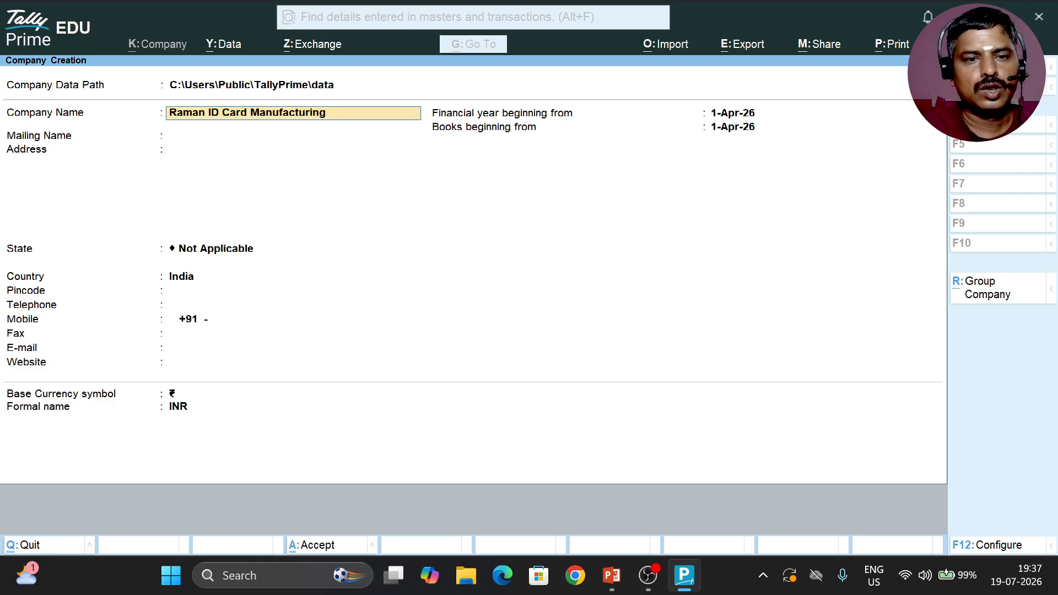
Step: Set the new company's state to Tamil Nadu, keep the other details at their defaults and save the company
key("Return")
key("Return")
key("Return")
key("Return")
type("T")
key("Return")
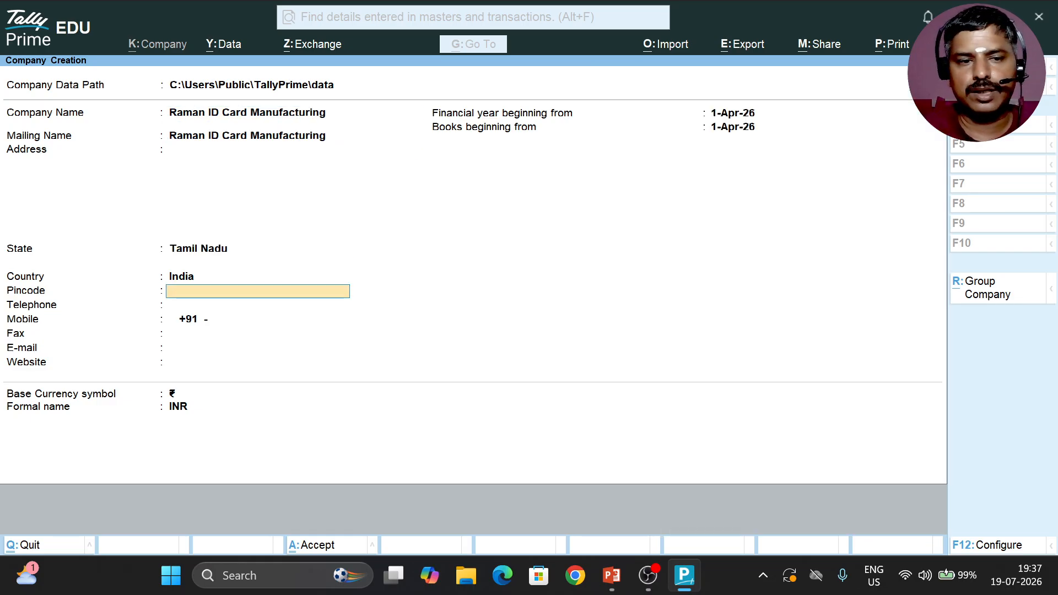
key("Return")
key("Return")
key("Return")
key("Return")
key("Return")
key("Return")
key("Return")
key("Return")
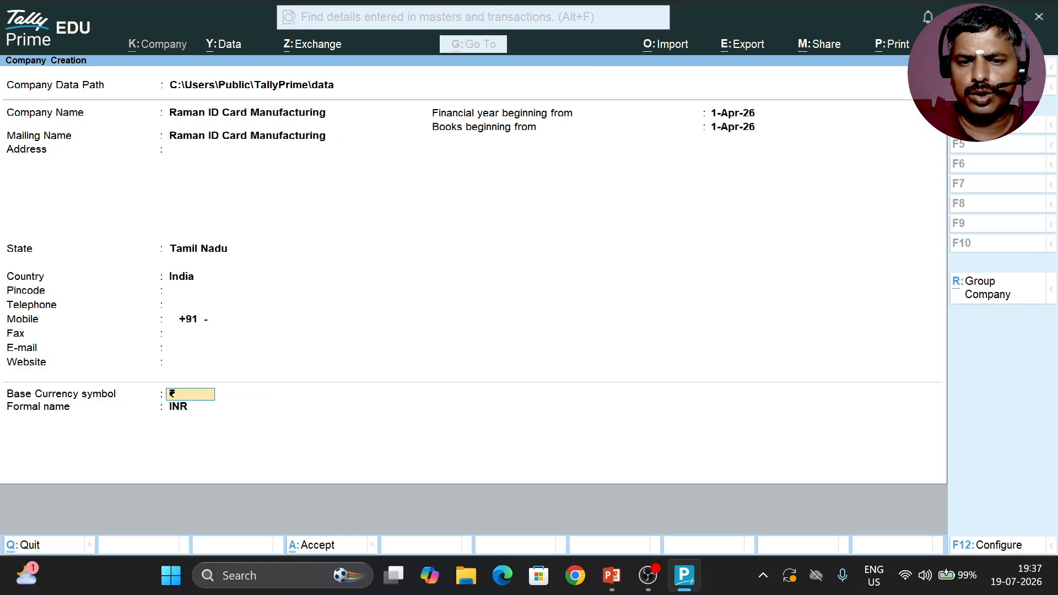
key("Return")
key("Return")
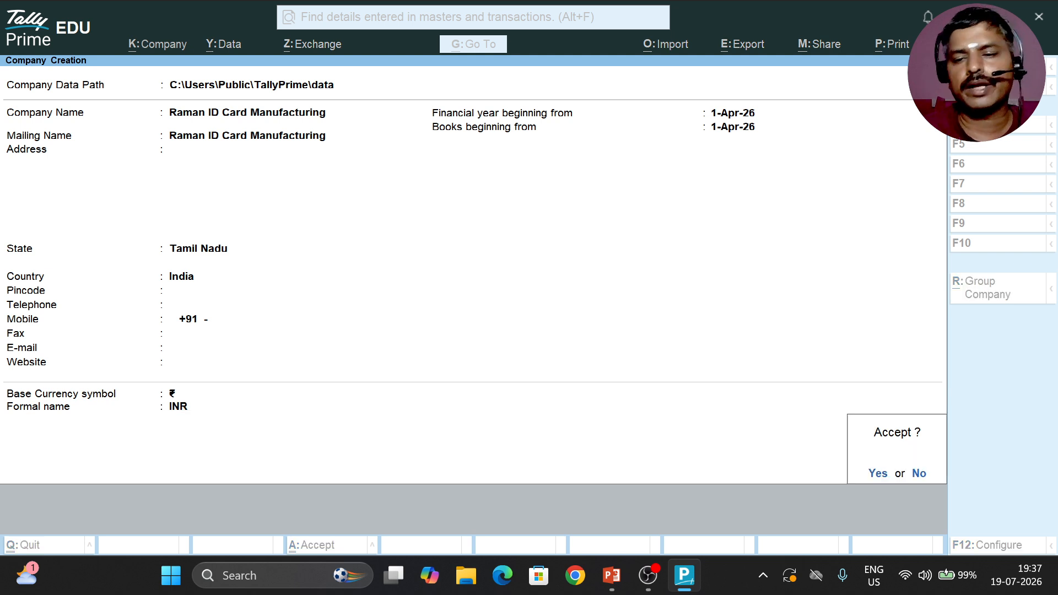
key("Return")
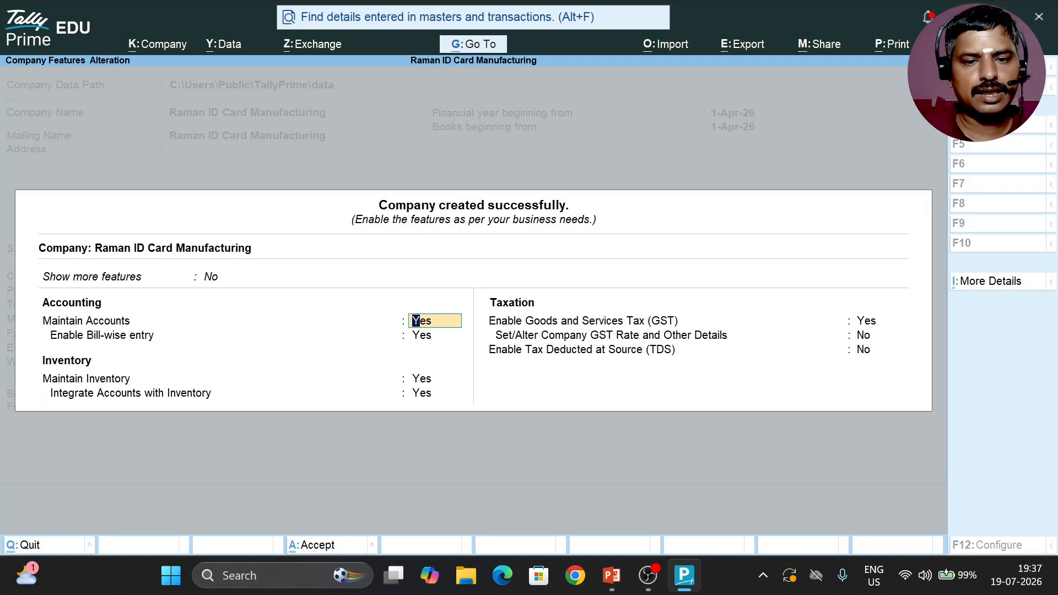
Step: Disable Goods and Services Tax (GST) for the new company, keep the other features at their defaults and save
key("Return")
key("Return")
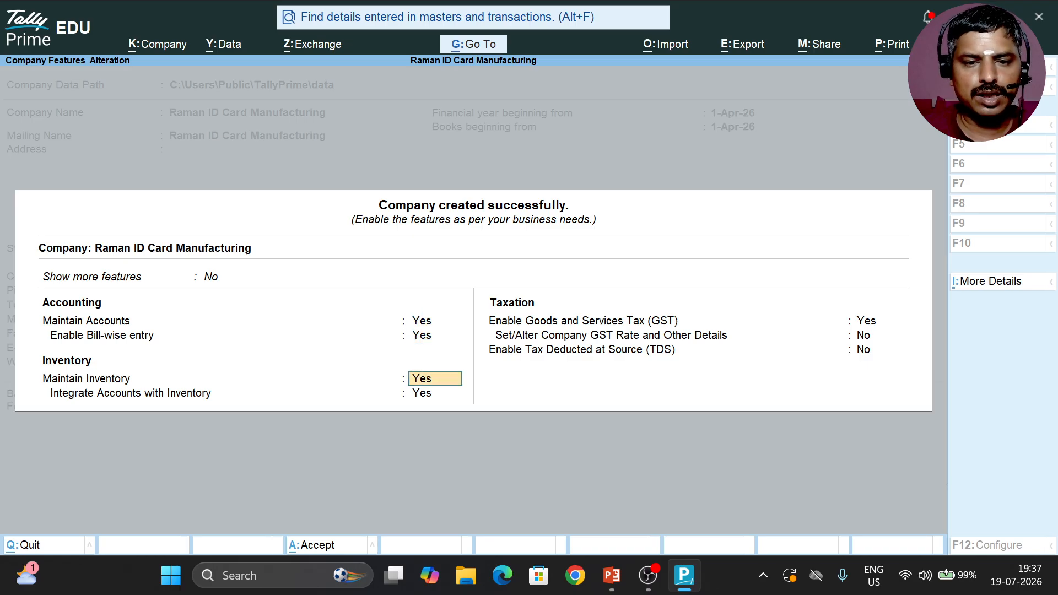
key("Return")
key("Return")
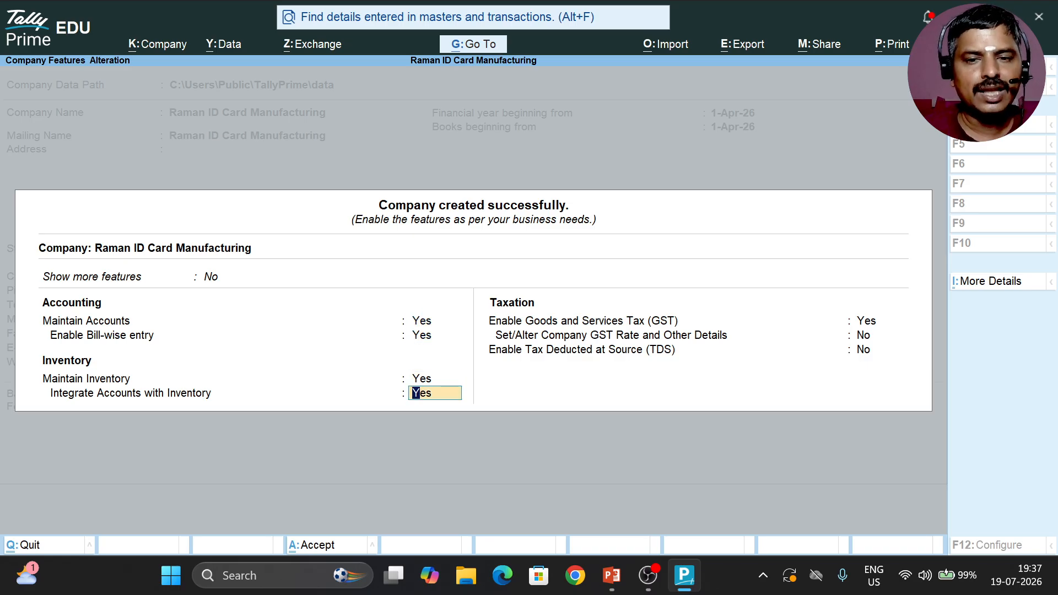
type("n")
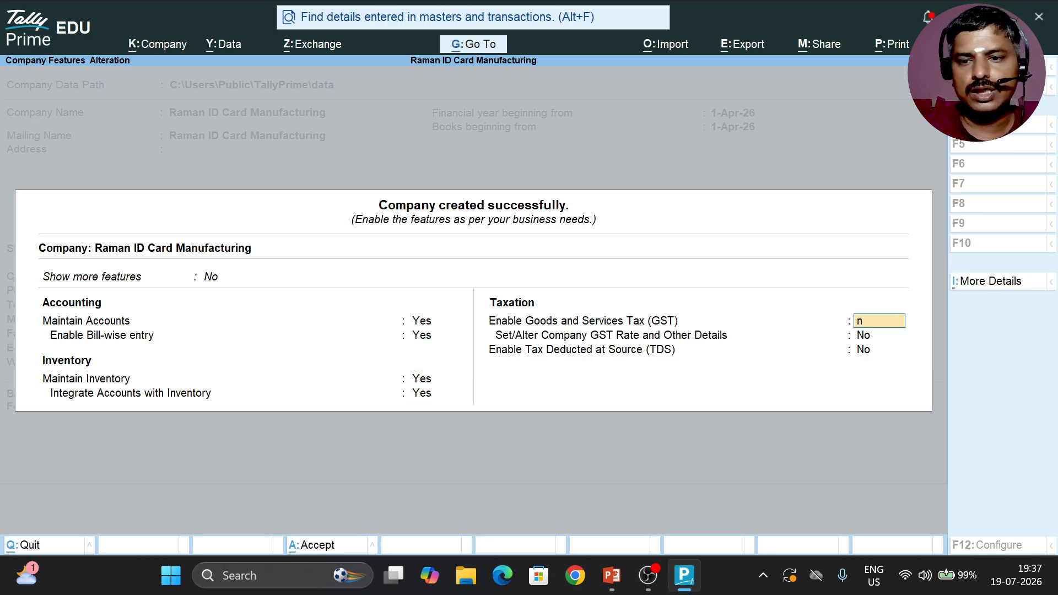
key("Return")
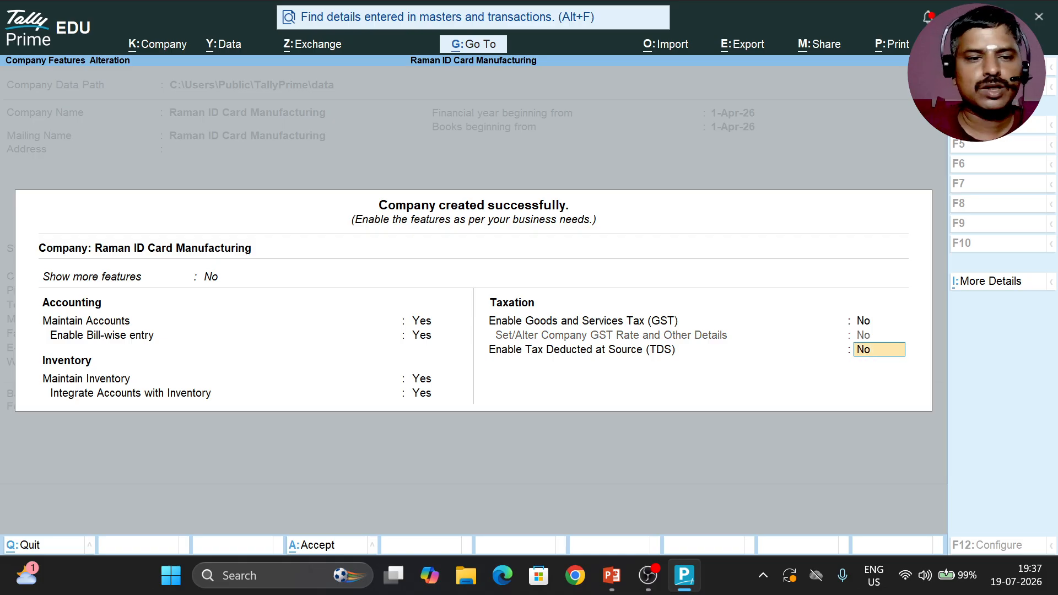
key("Return")
key("Return")
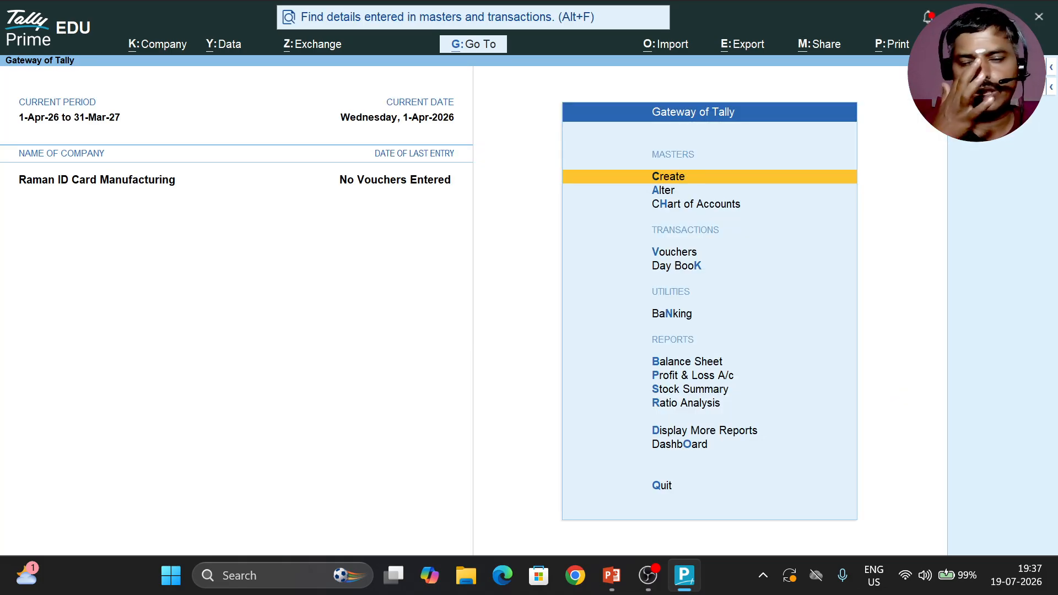
Step: Switch to the PowerPoint presentation to check the item tables, and return to TallyPrime
key("alt+Tab")
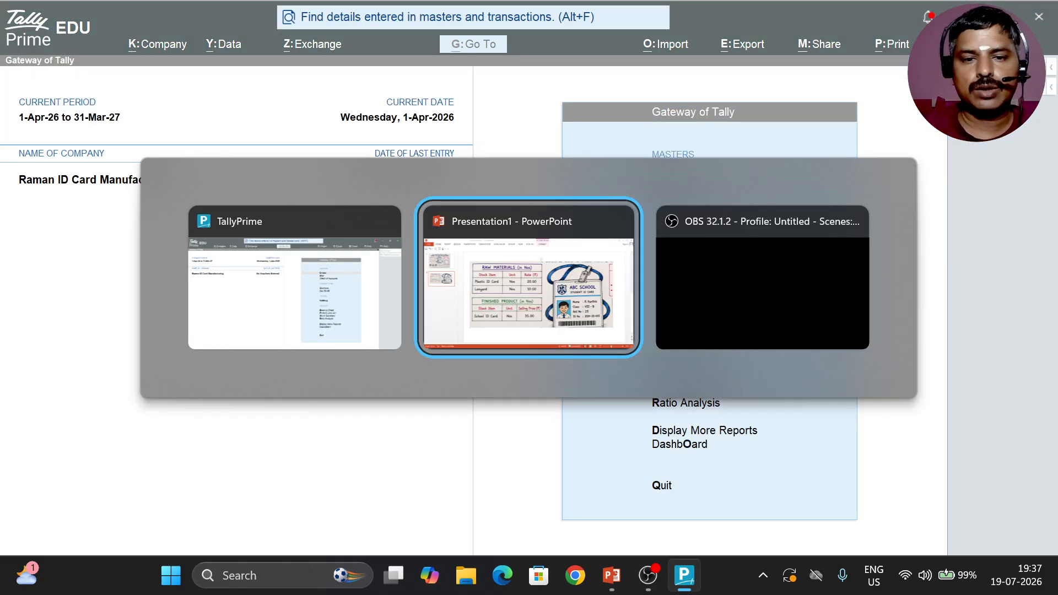
key("alt+Tab")
key("alt+Tab")
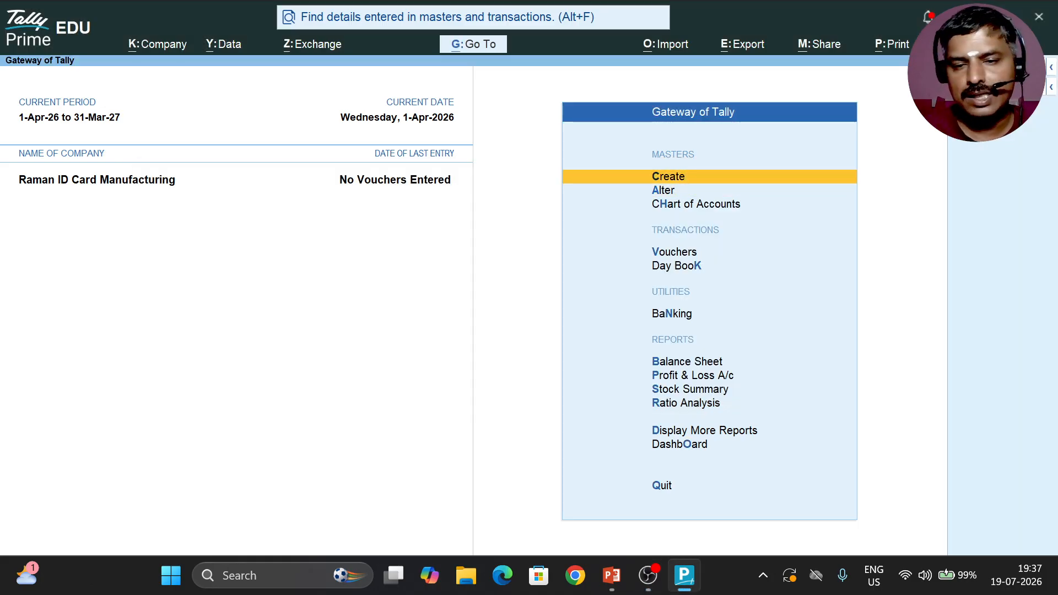
Step: Create a stock group named Raw Materials under Primary, without adding quantities of items
key("Return")
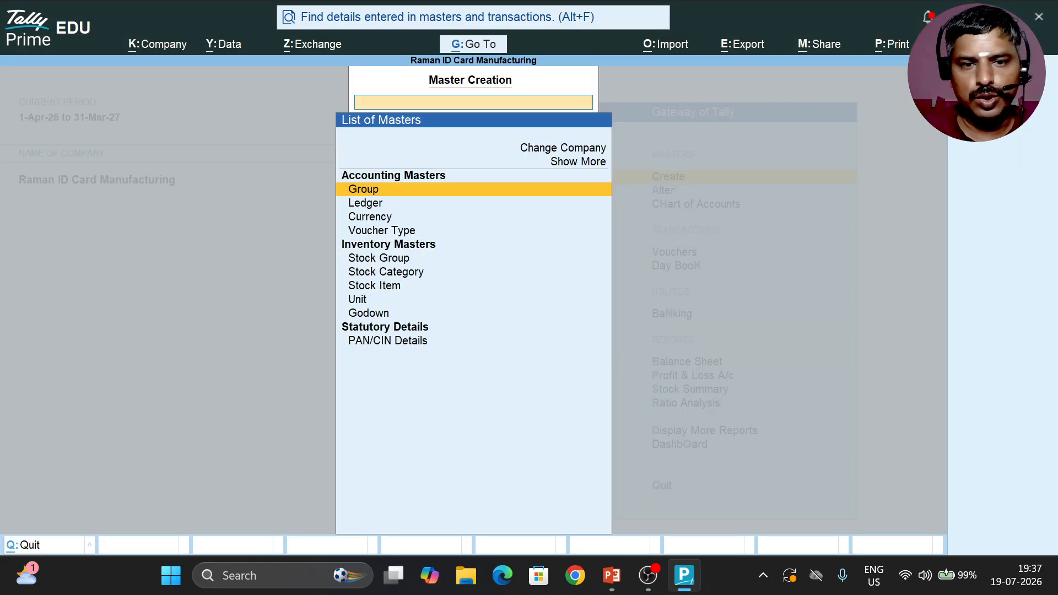
key("Down")
key("Down")
key("Down")
key("Down")
key("Down")
key("Down")
key("Down")
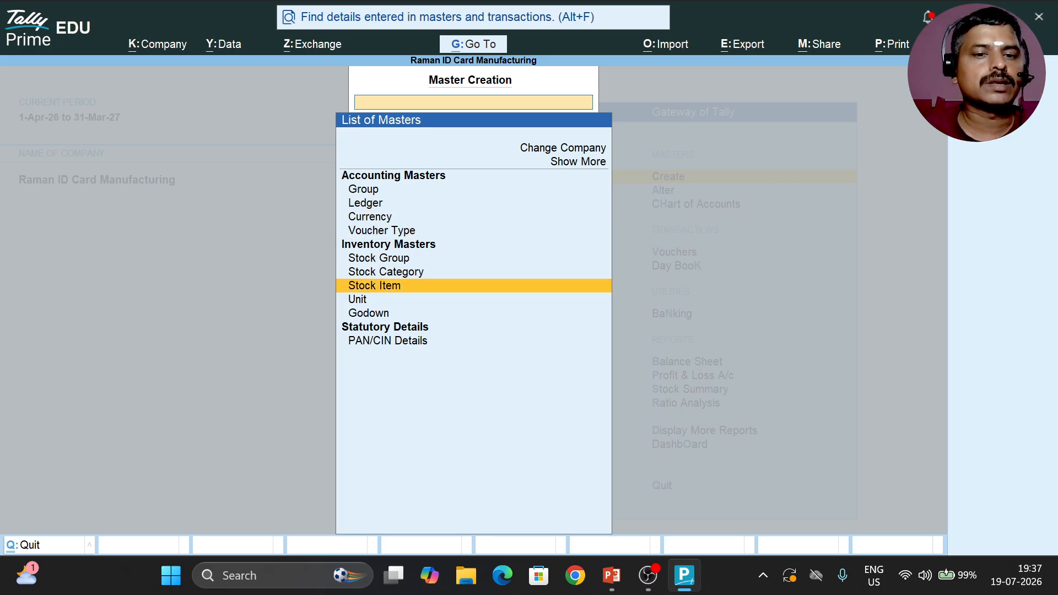
key("Up")
key("Up")
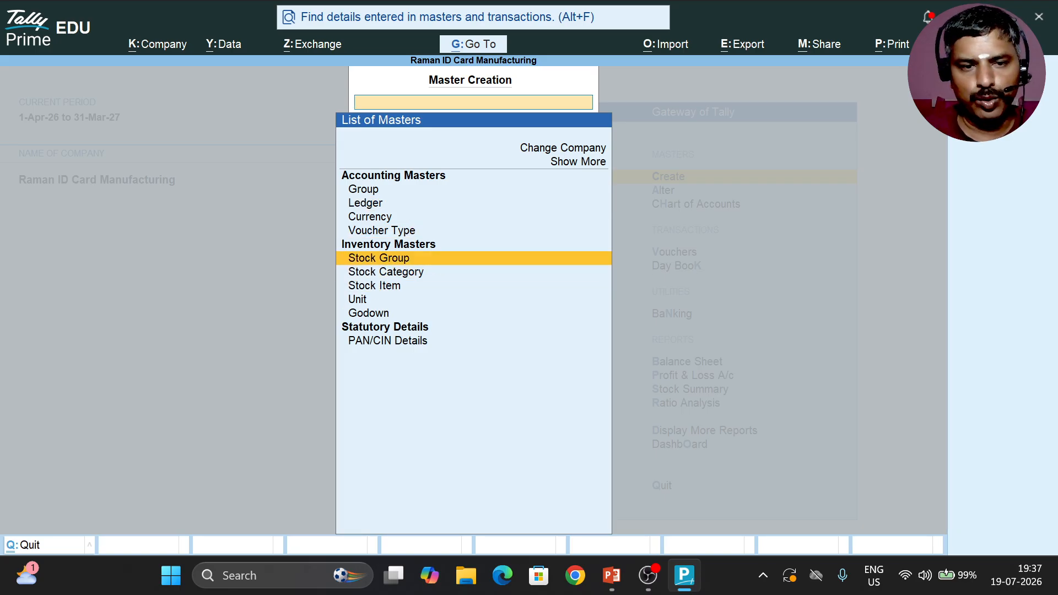
key("Return")
type("Raw")
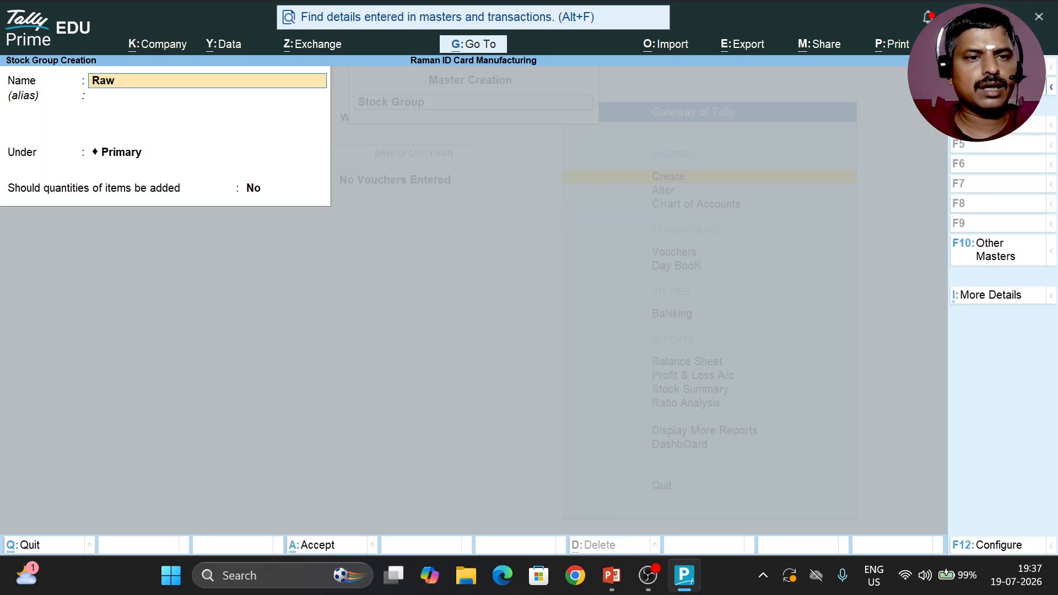
type(" Materials")
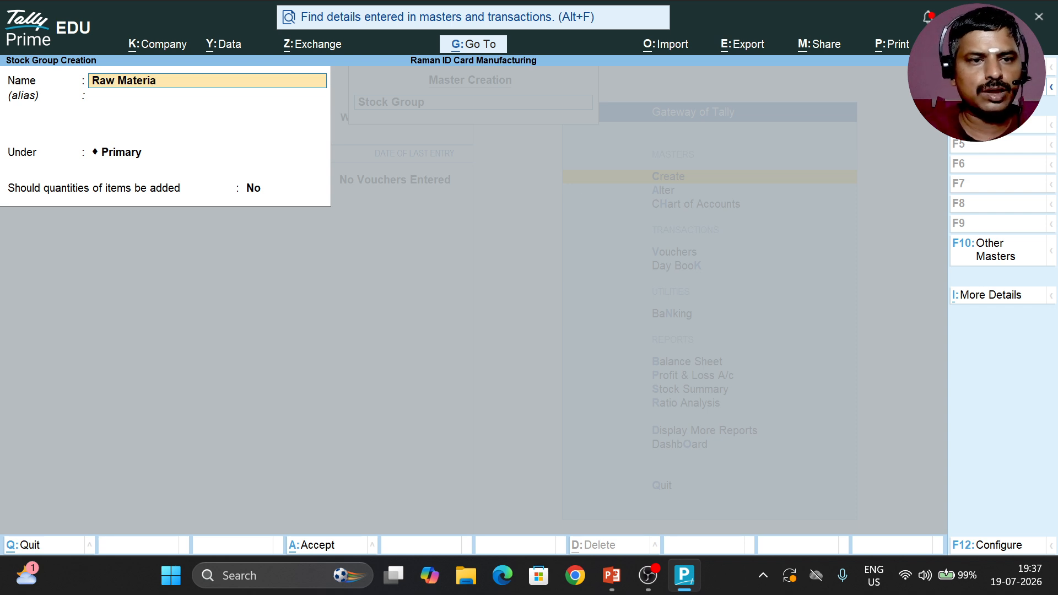
key("Return")
key("Return")
key("Return")
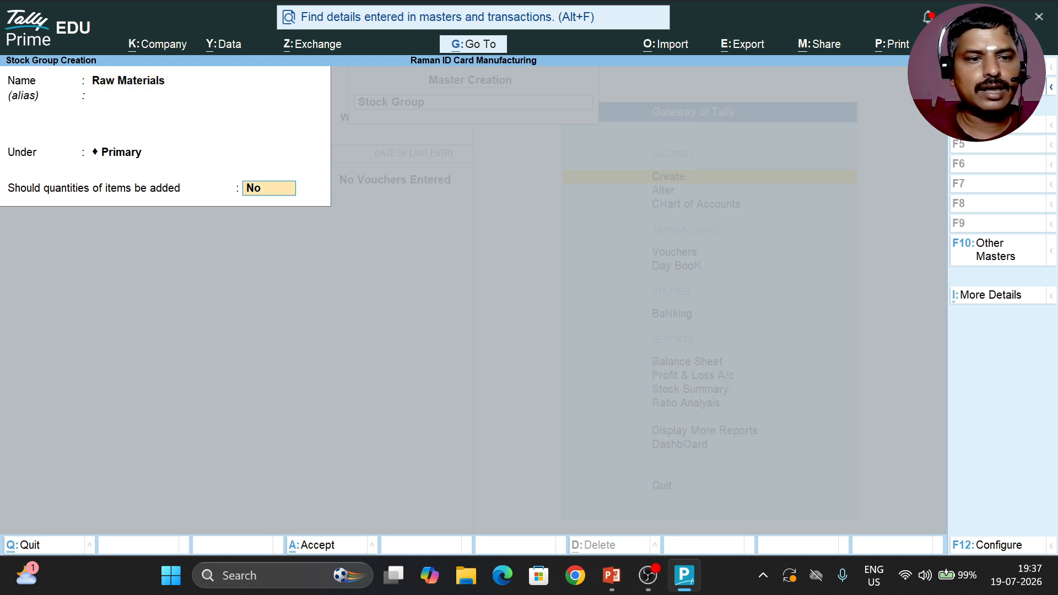
key("Return")
key("Return")
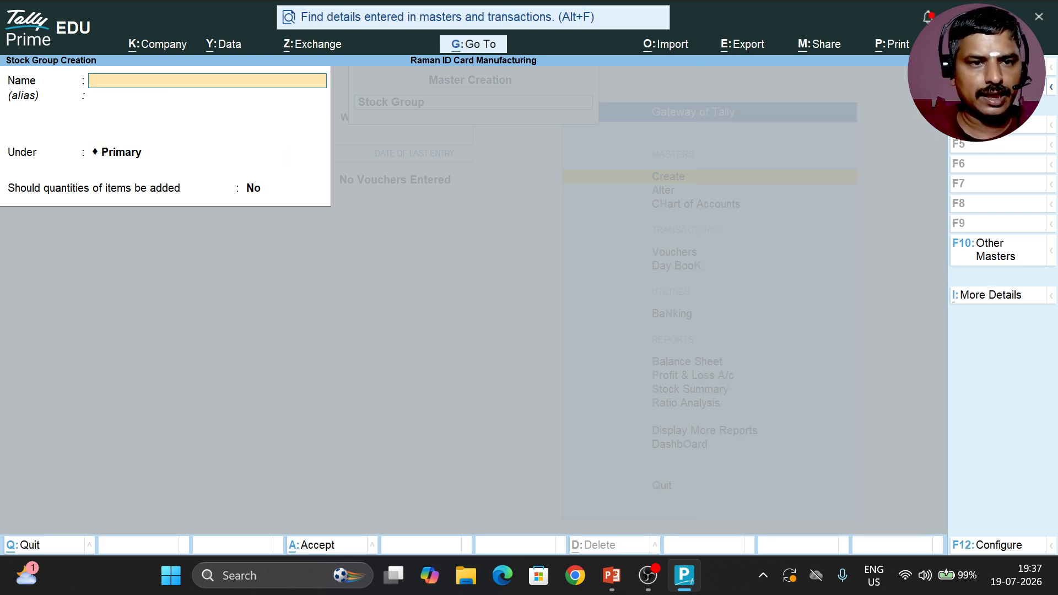
Step: Create a stock group named Finished Product under Primary without adding item quantities, and leave stock group creation
type("Finj")
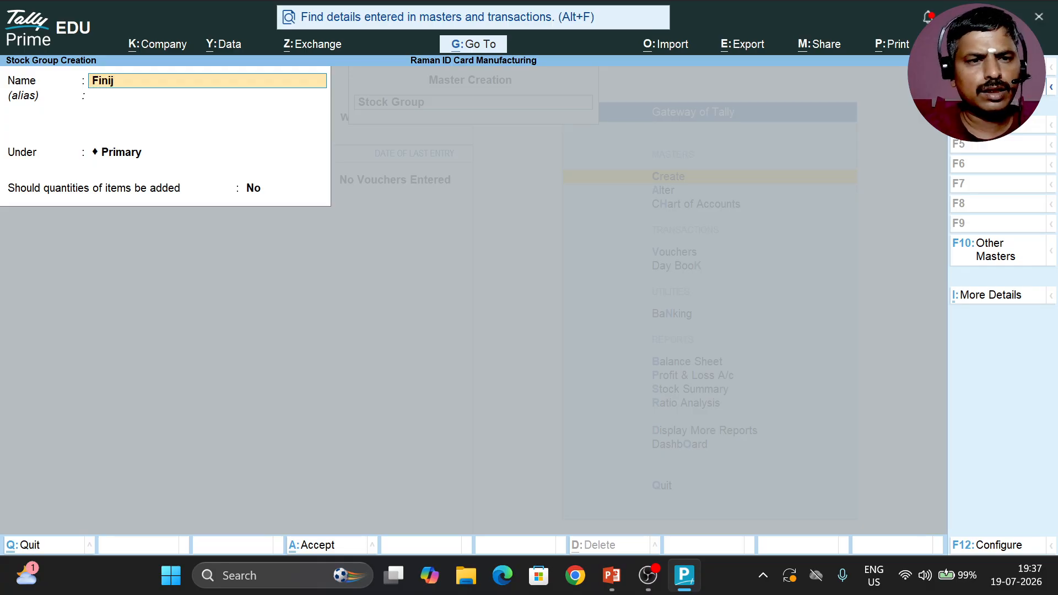
key("BackSpace")
type("ished G")
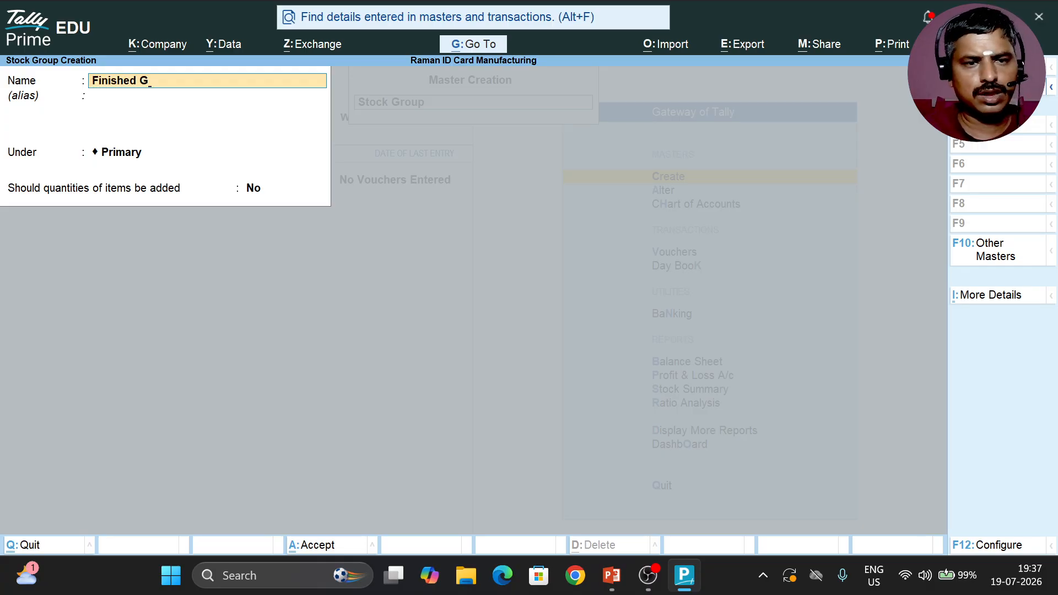
key("BackSpace")
type("Product")
key("Return")
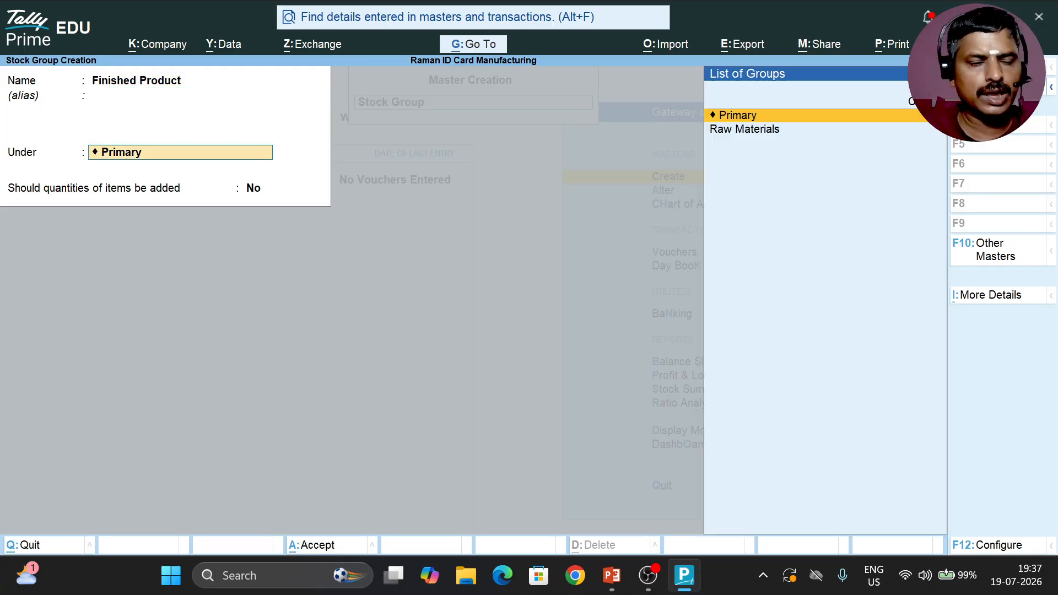
key("Return")
key("Return")
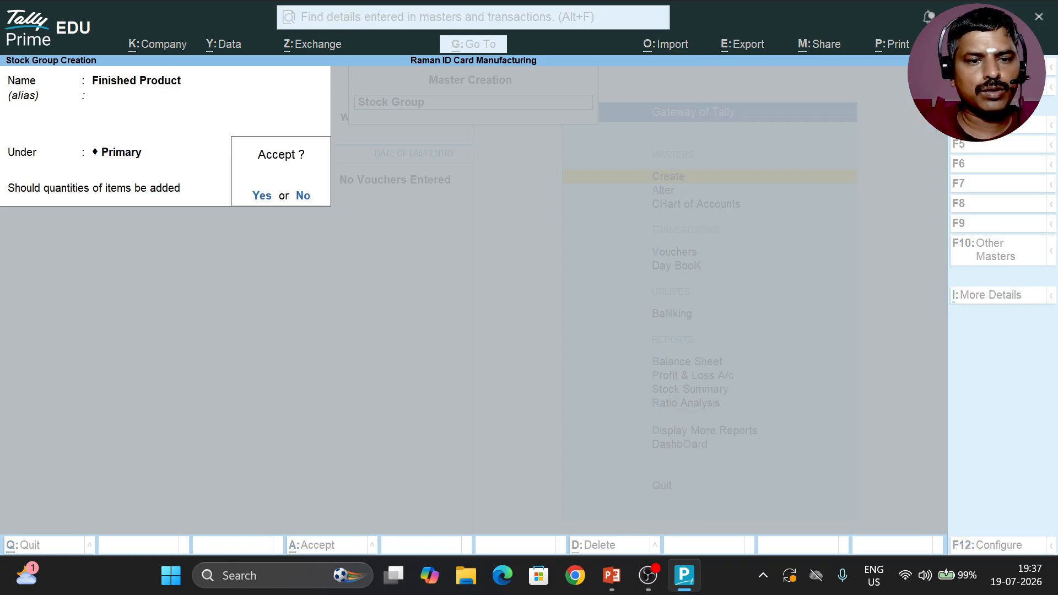
key("Return")
key("Escape")
key("Return")
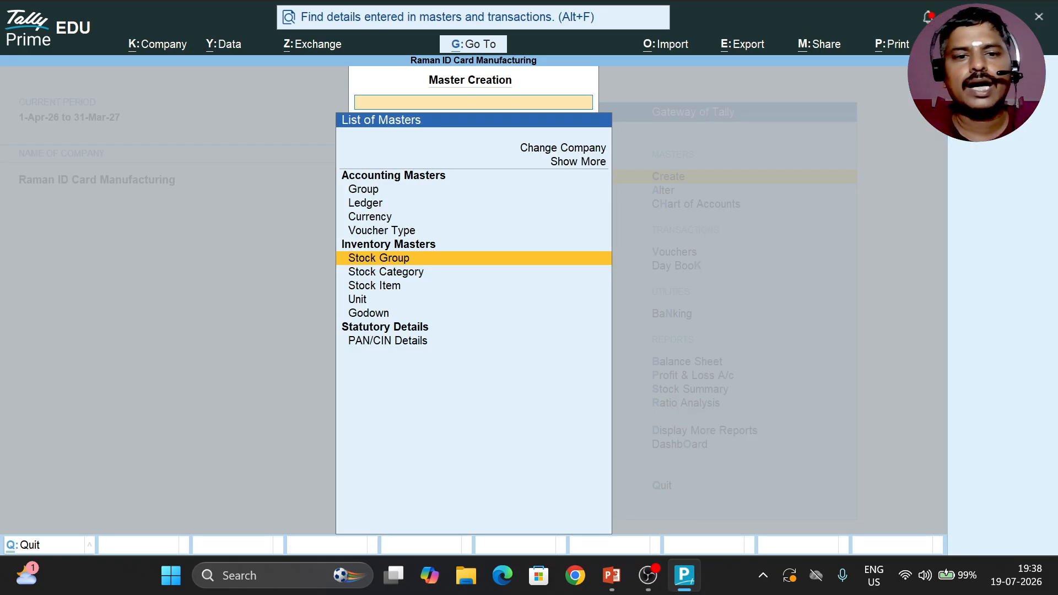
key("Down")
key("Down")
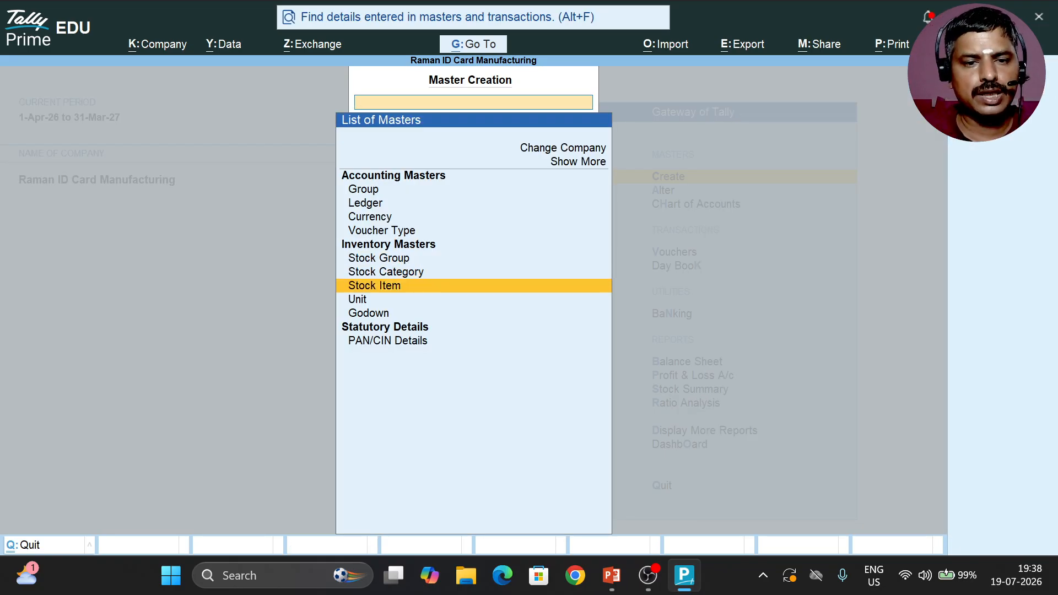
key("Escape")
Step: Start a new stock item named Plastic ID Cards under the Raw Materials group
key("Return")
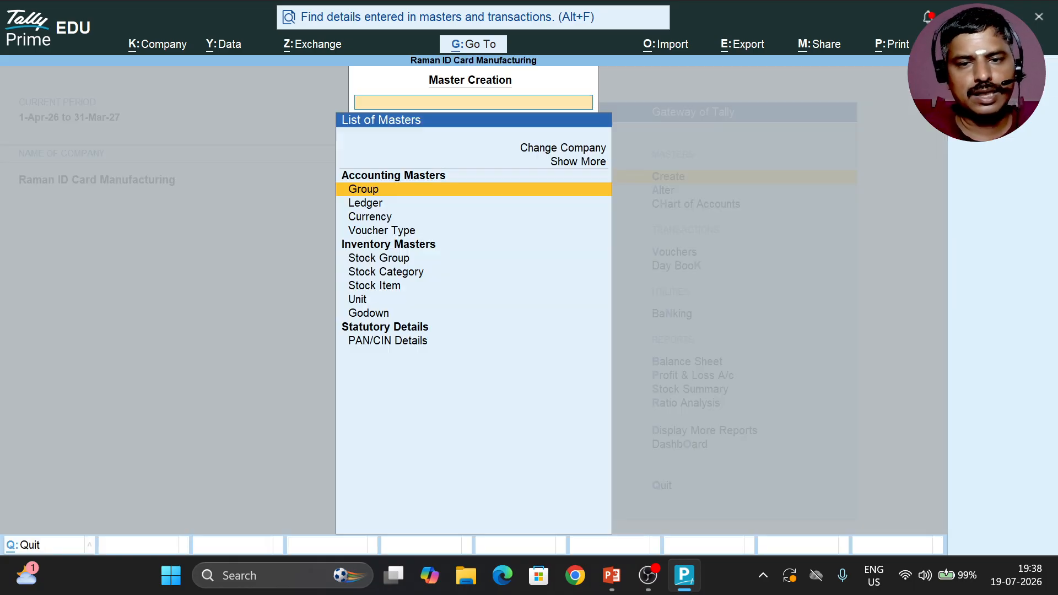
key("Down")
key("Down")
key("Down")
key("Down")
key("Down")
key("Down")
key("Return")
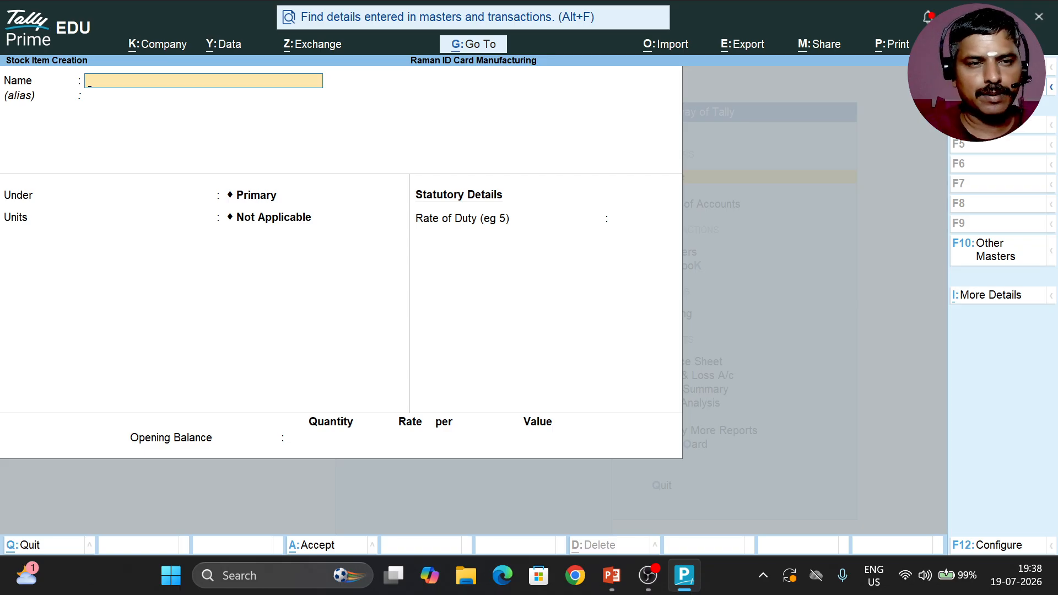
type("Plastic I")
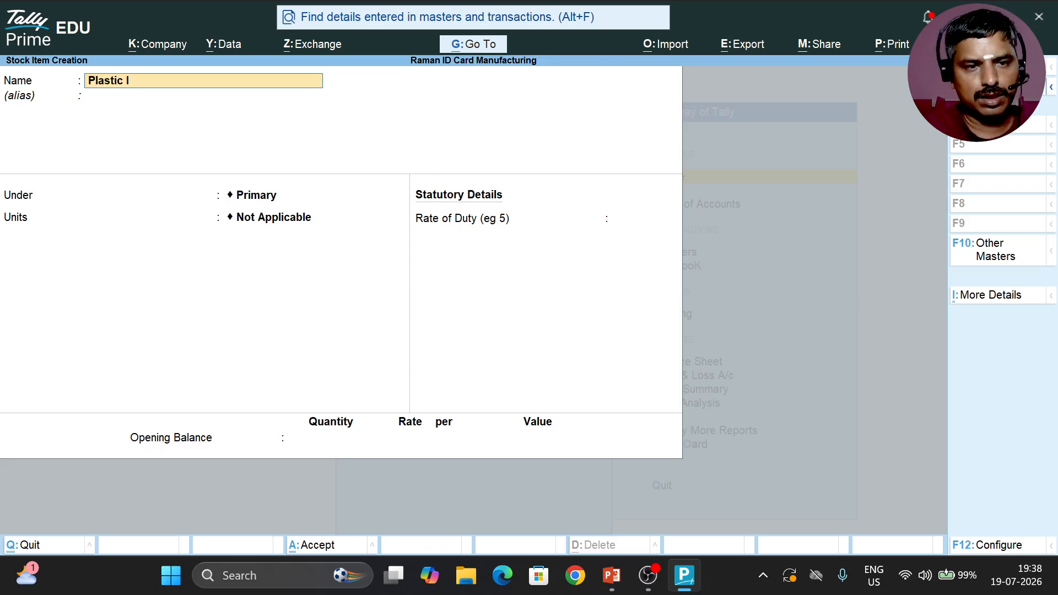
type("D Ca")
key("BackSpace")
type("Car")
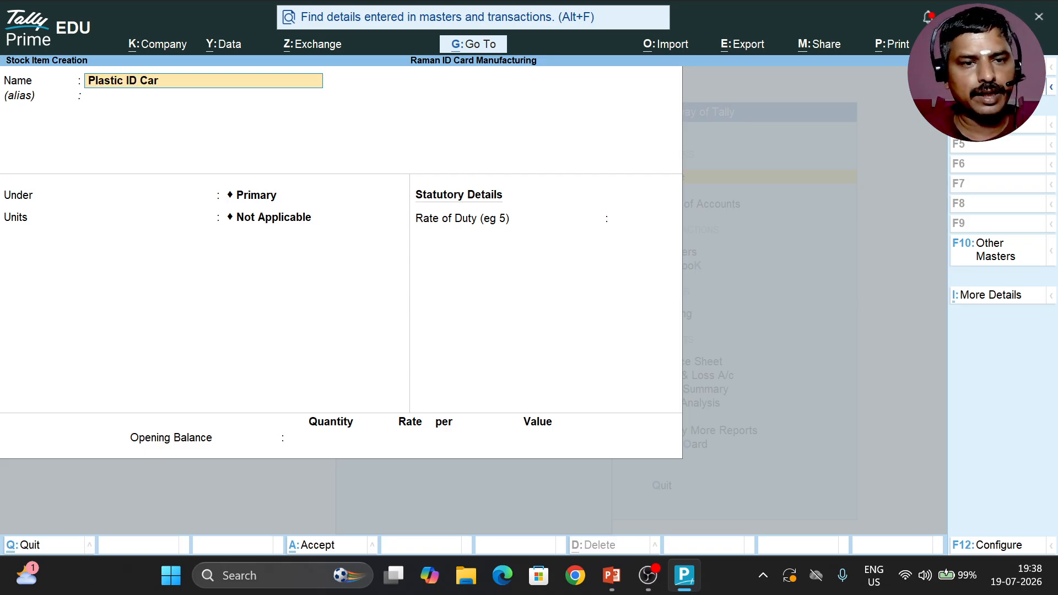
type("ds")
key("Return")
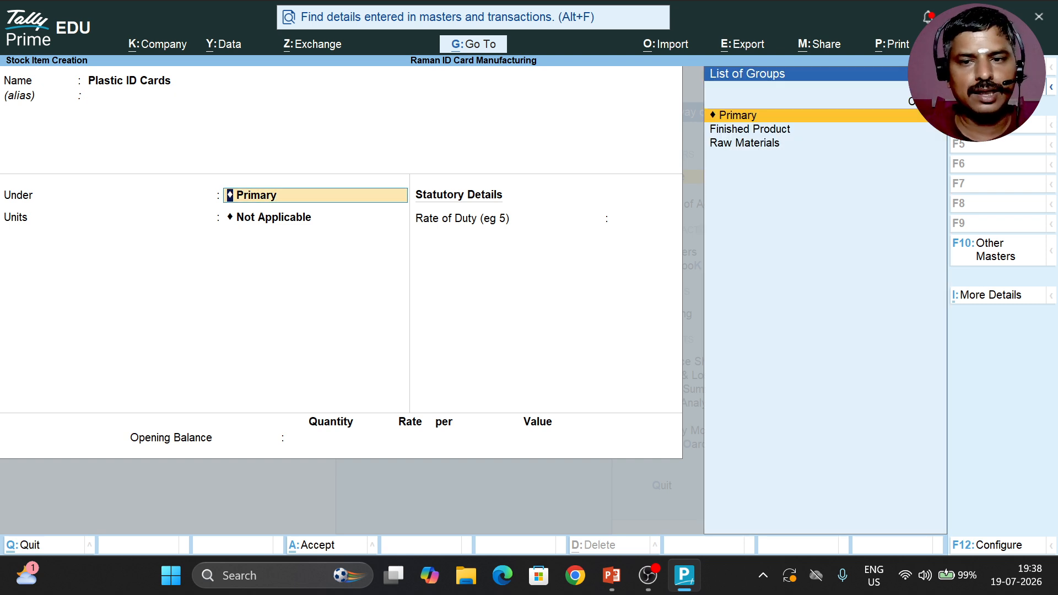
key("Down")
key("Down")
key("Return")
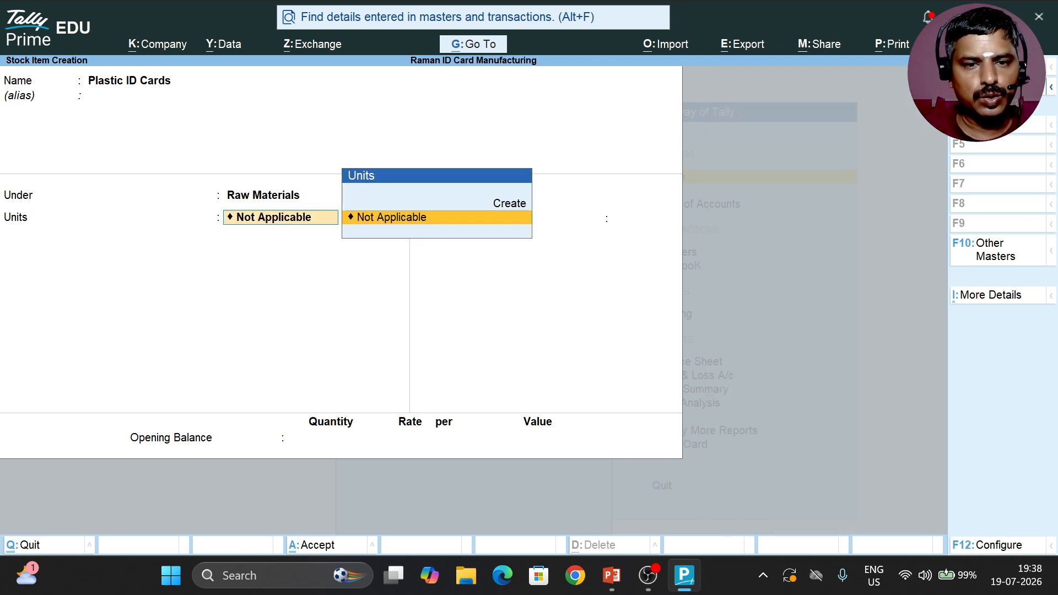
Step: Create a simple unit with the symbol Nos and 0 decimal places, and assign it to Plastic ID Cards
key("alt")
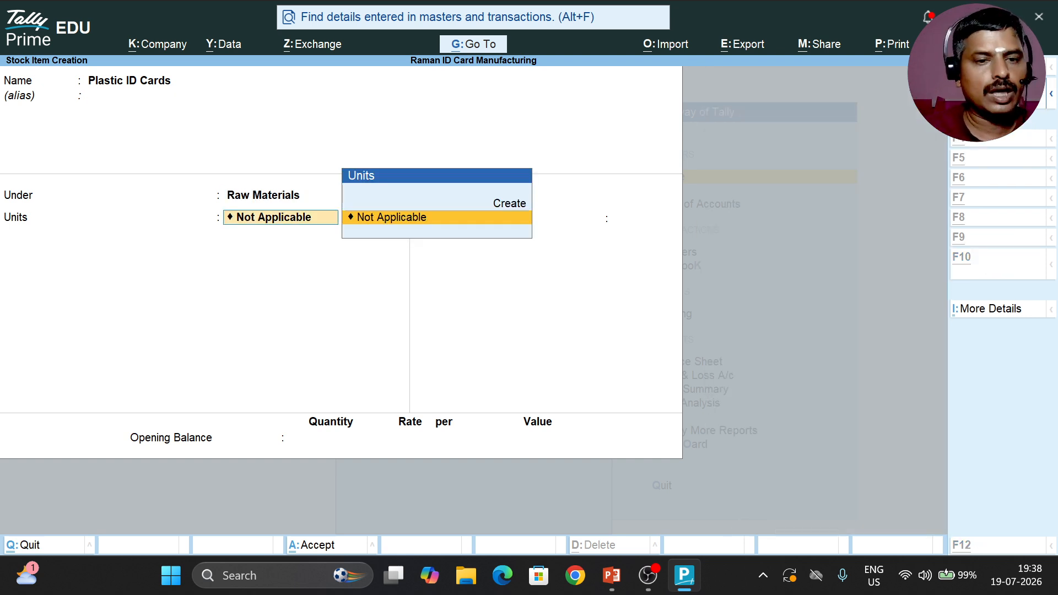
key("alt+c")
type("Nos")
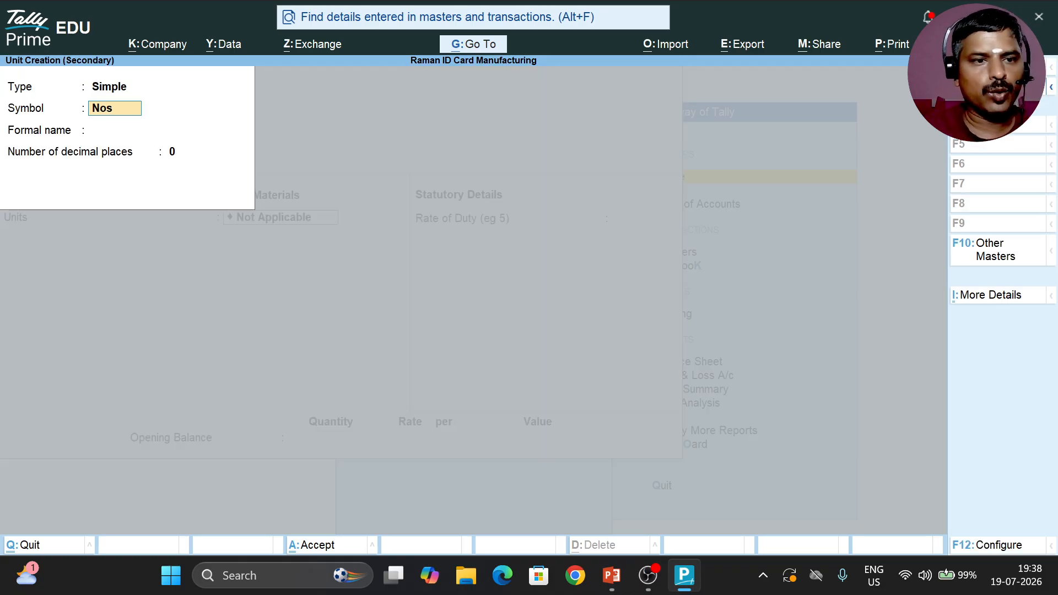
key("Return")
Step: Save Plastic ID Cards without behaviour options, a rate of duty or an opening balance
key("Return")
key("Return")
key("Return")
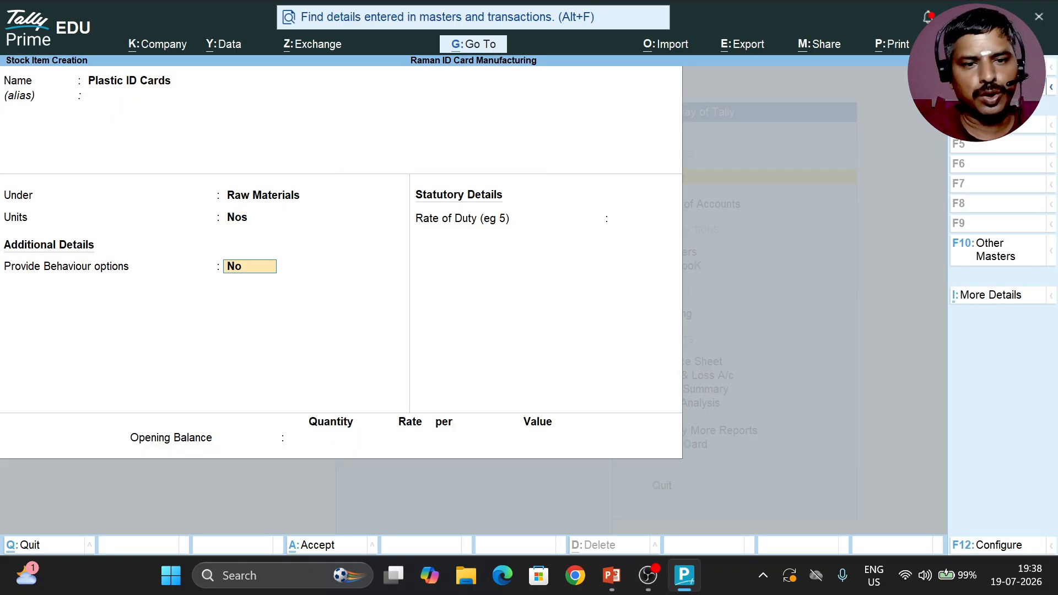
key("Return")
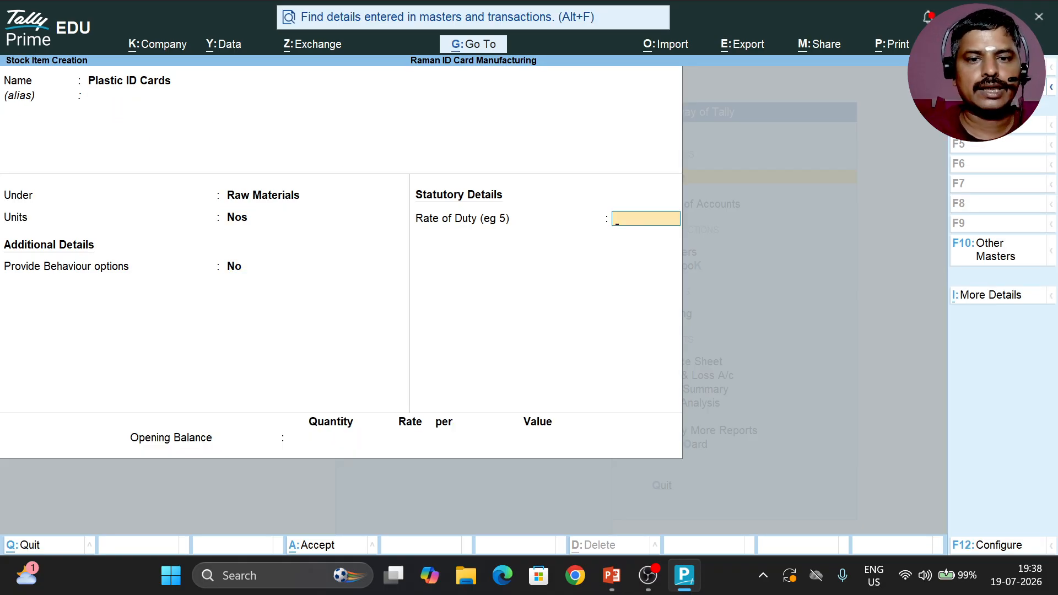
key("Return")
key("Return")
key("Return")
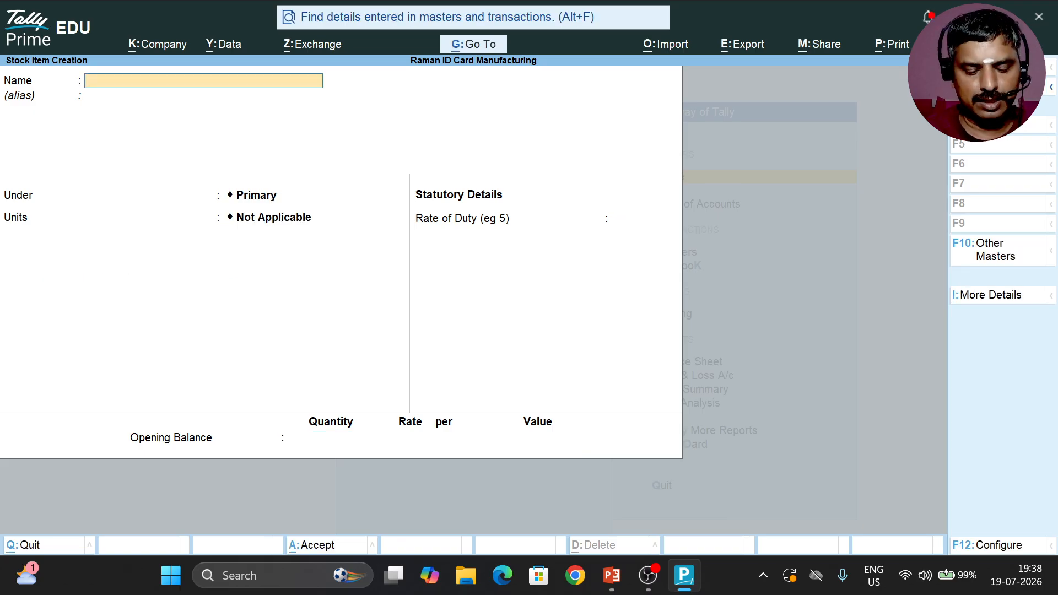
Step: Start another stock item named Lanyard under the Raw Materials group
type("Lan")
key("BackSpace")
key("BackSpace")
key("BackSpace")
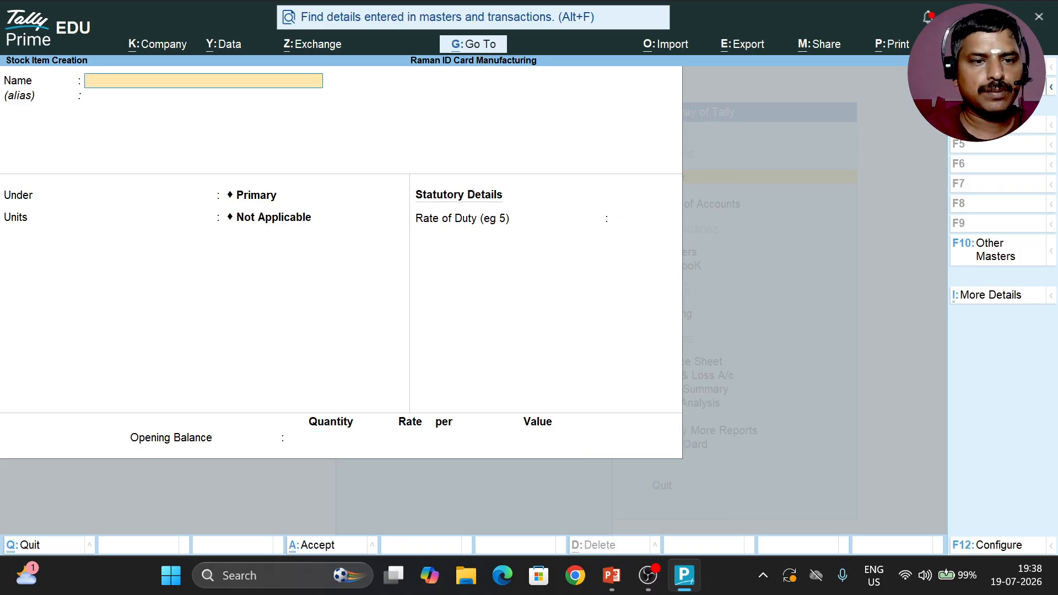
type("A")
key("BackSpace")
type("Lanyar")
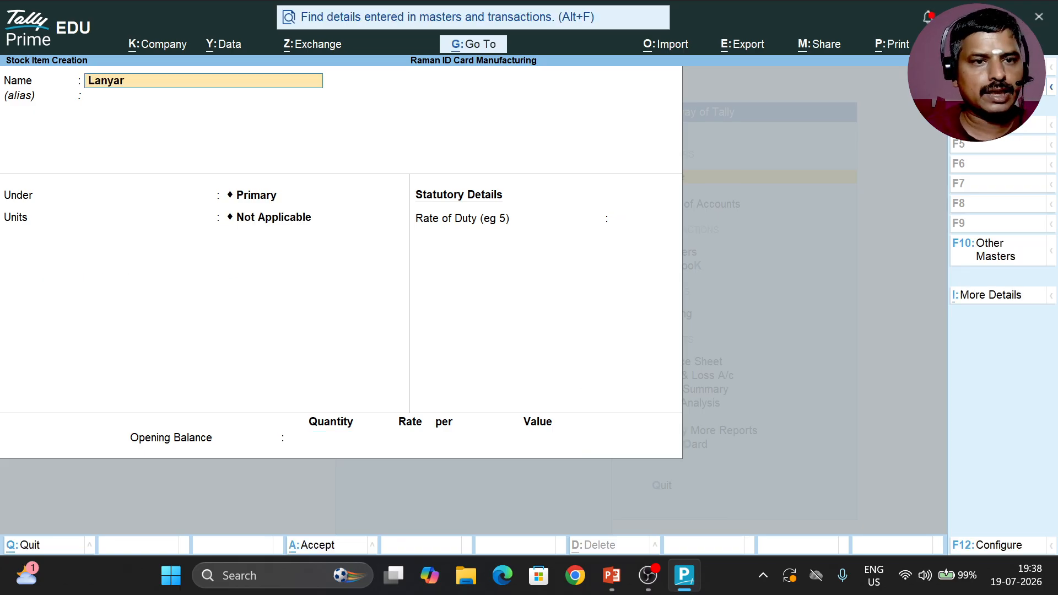
type("d")
key("Return")
key("Return")
key("Down")
key("Down")
key("Return")
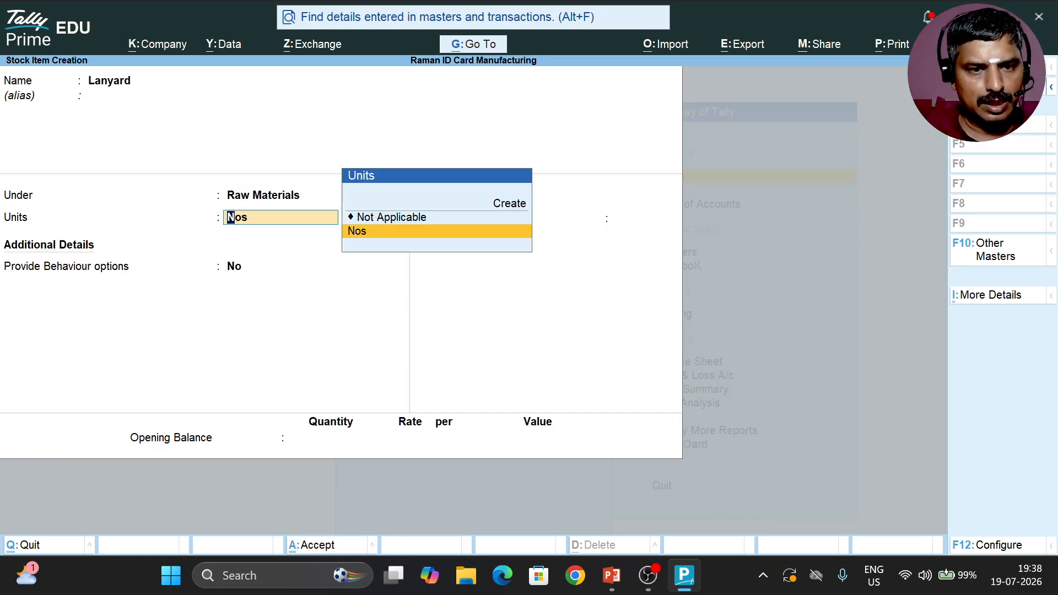
Step: Assign the unit Nos to Lanyard and save it without behaviour options or an opening balance
key("Return")
key("Return")
key("Return")
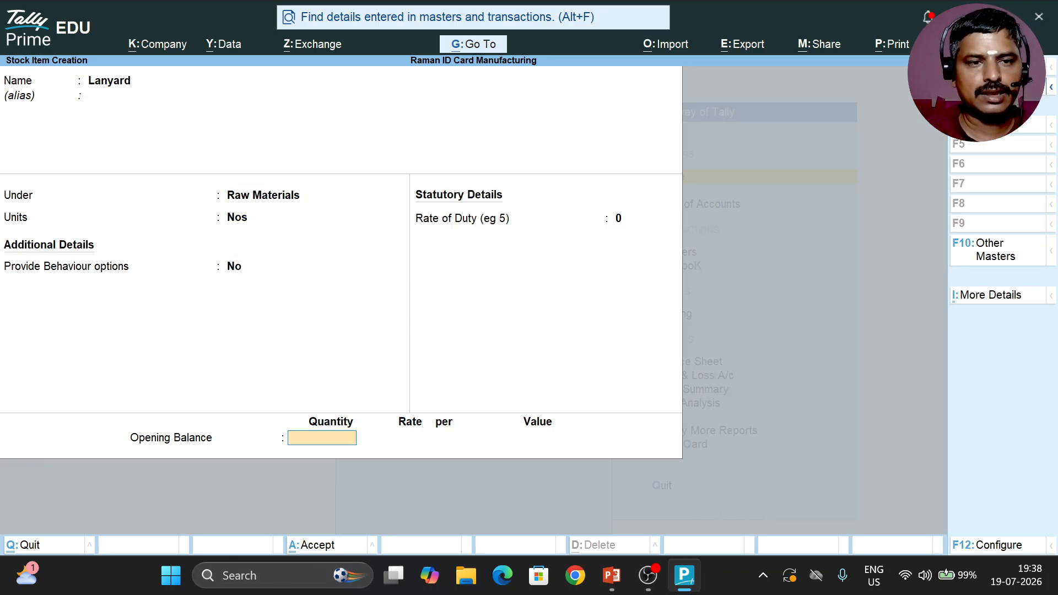
key("Return")
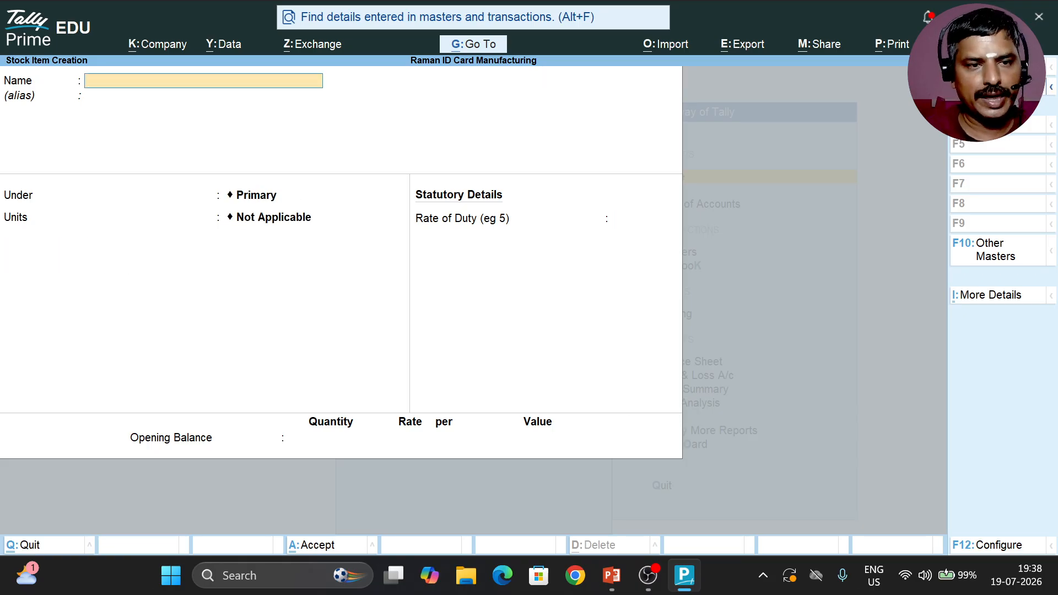
Step: Start a new stock item named School ID Card without an alias
key("alt")
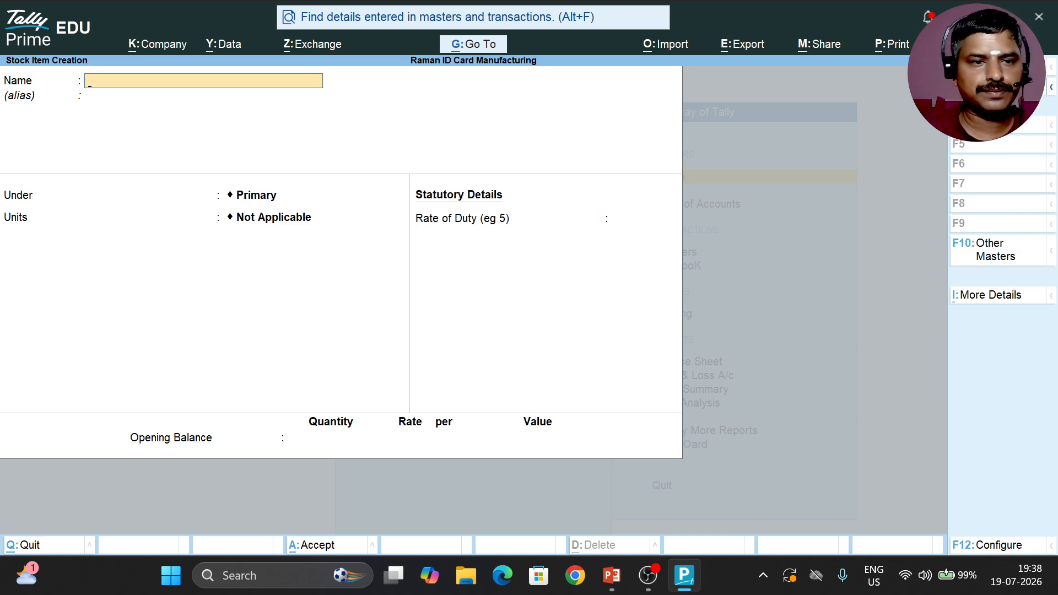
type("Sco")
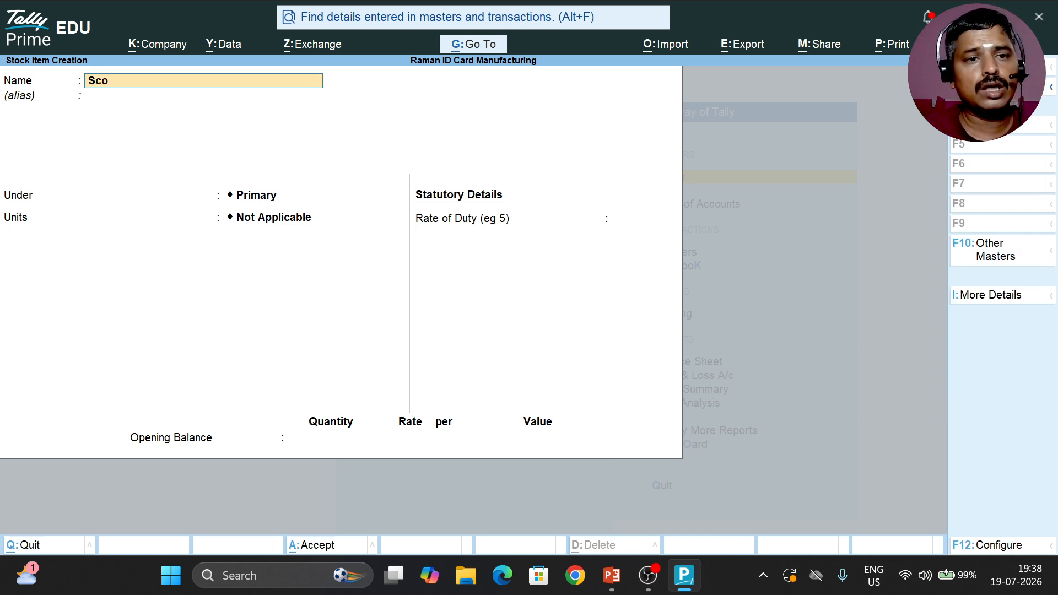
key("BackSpace")
type("hol")
key("BackSpace")
type("ol I")
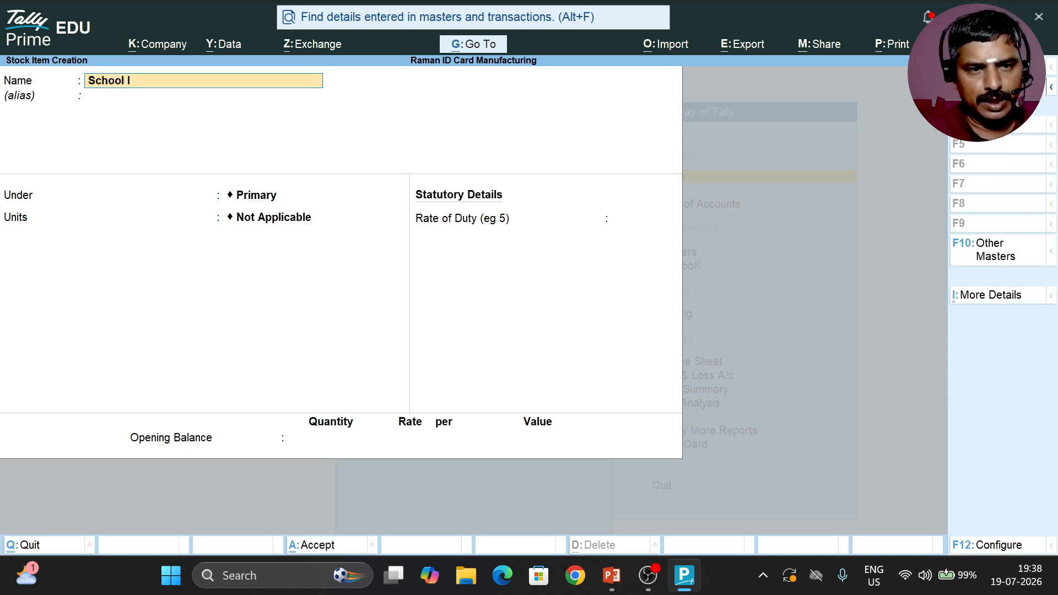
type("D Card")
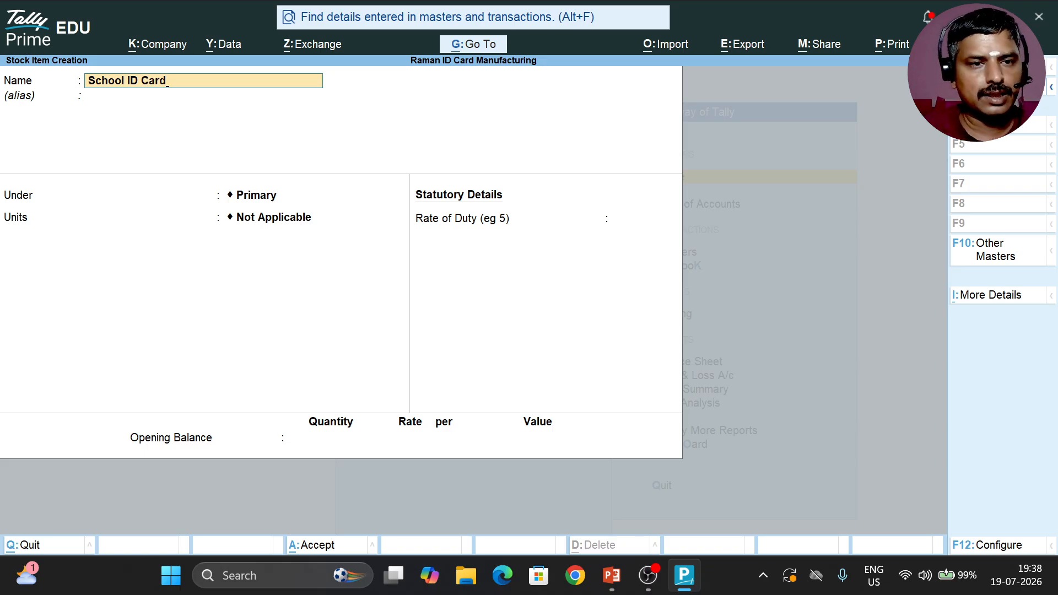
key("Return")
key("Return")
Step: Place School ID Card under the Finished Product group and set its unit to Nos
key("Down")
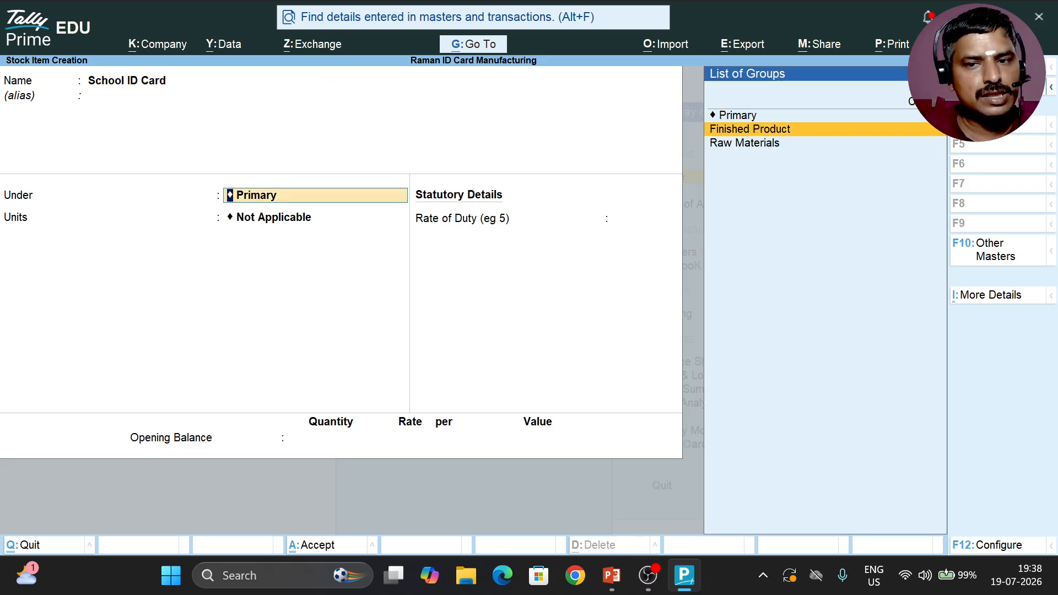
key("Return")
key("Down")
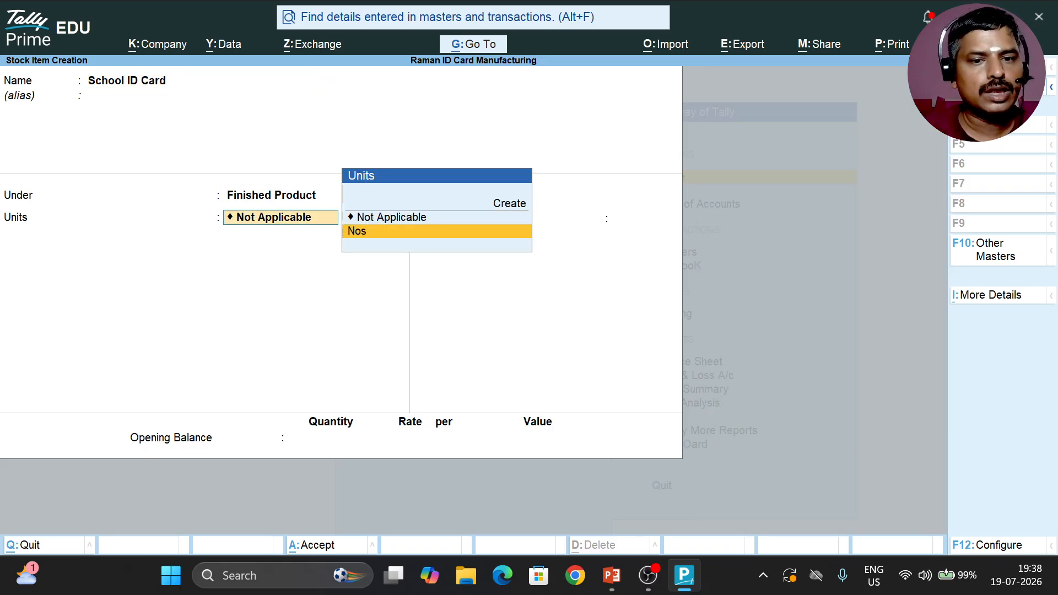
key("Return")
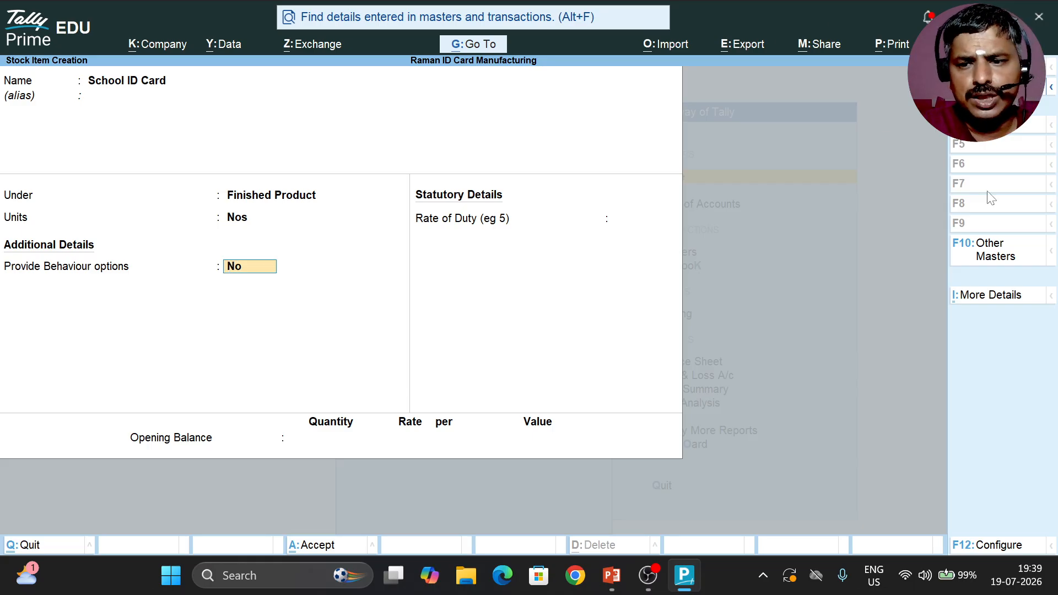
Step: Open the stock item configuration and set Show more configurations to No and back to Yes
left_click(1014, 548)
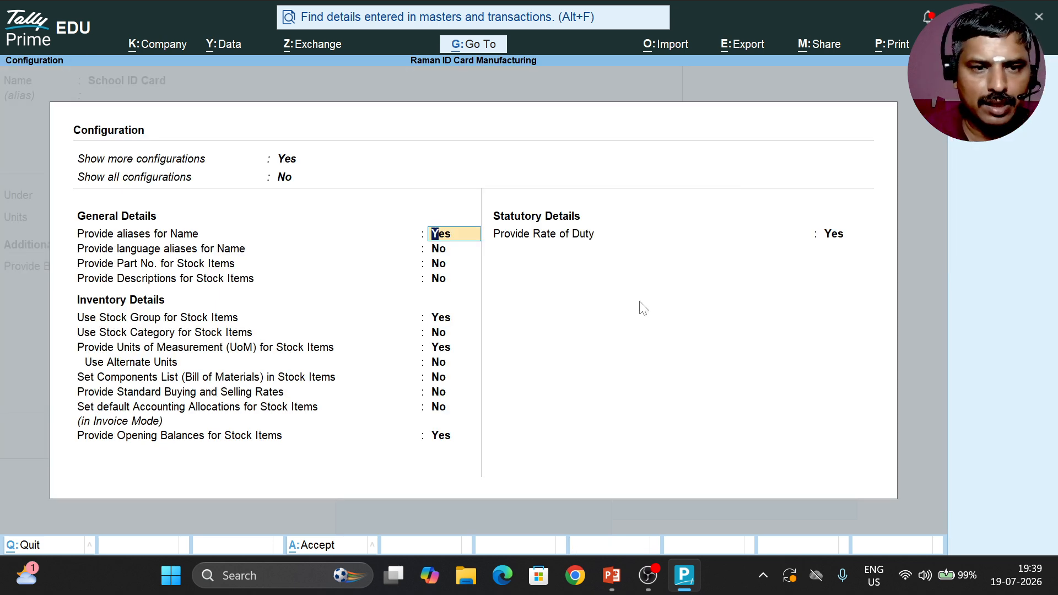
key("Up")
key("Up")
type("n")
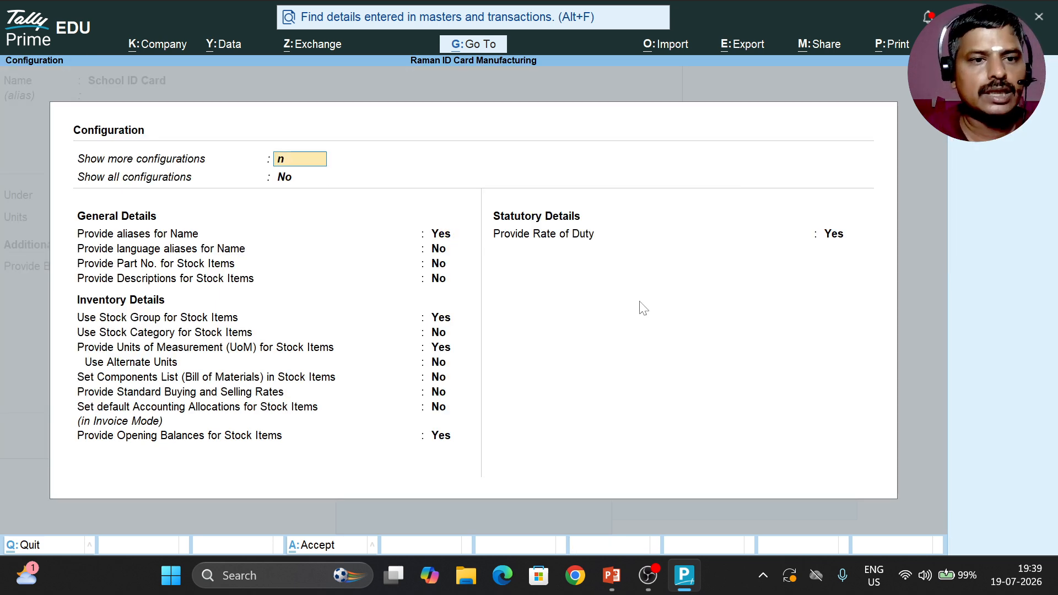
key("Return")
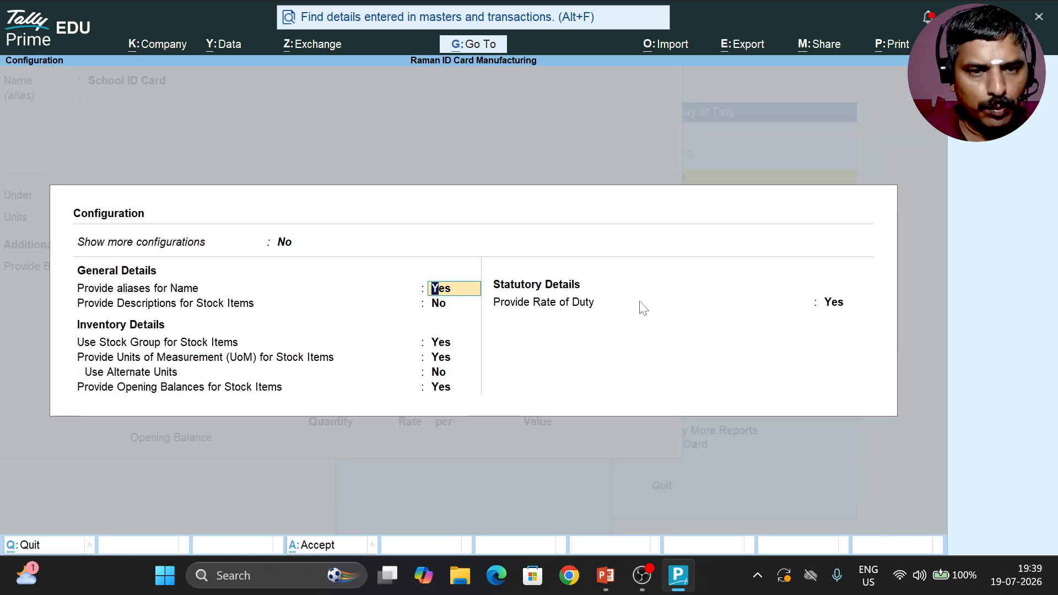
key("Up")
type("y")
key("Return")
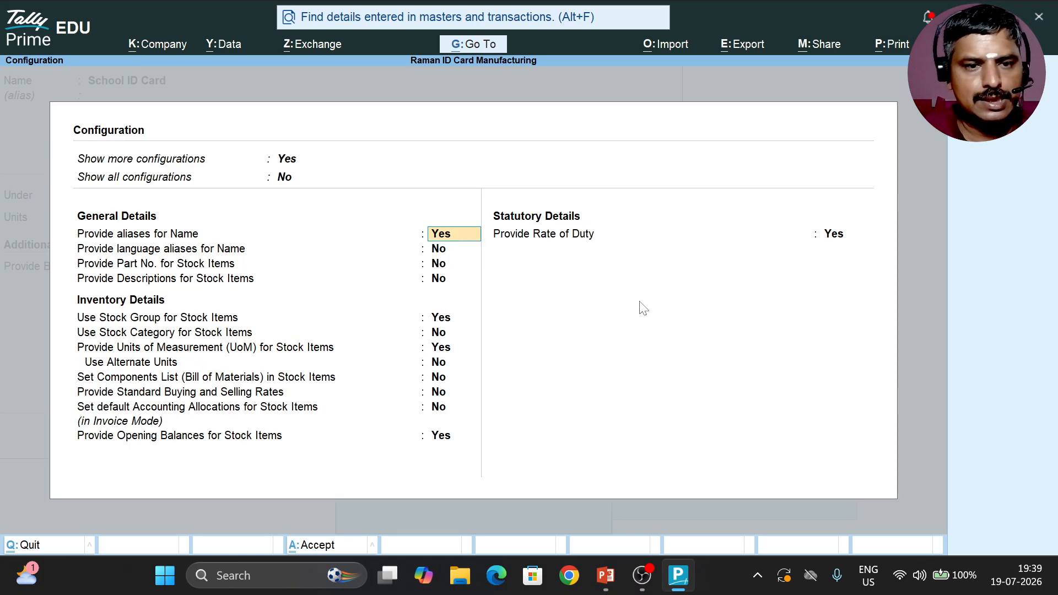
Step: Set Components List (Bill of Materials) in Stock Items to Yes, keep the other options and save the configuration
key("Return")
key("Return")
key("Return")
key("Return")
key("Return")
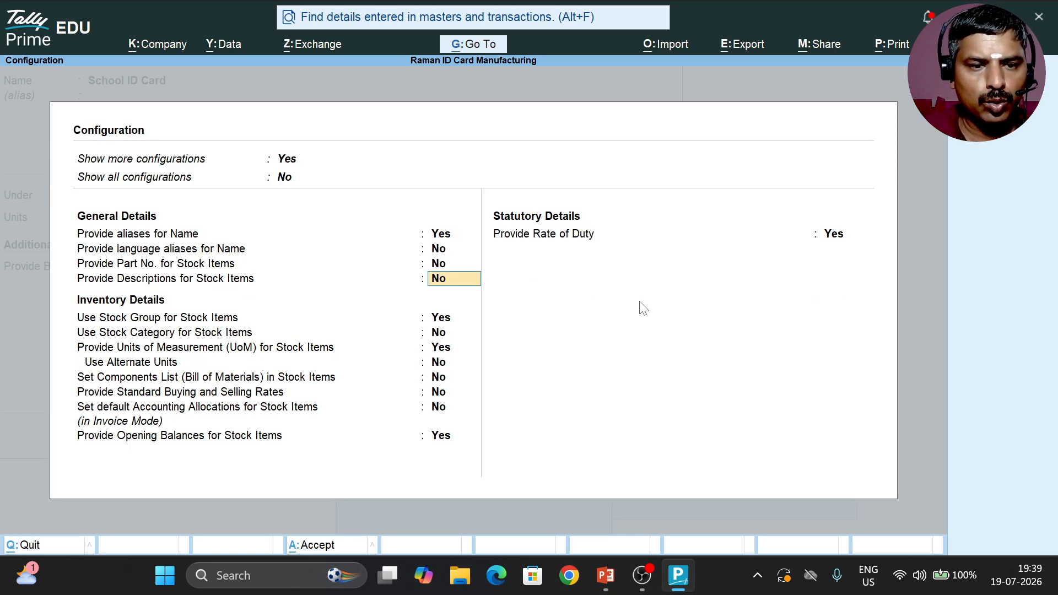
key("Return")
key("Return")
key("Return")
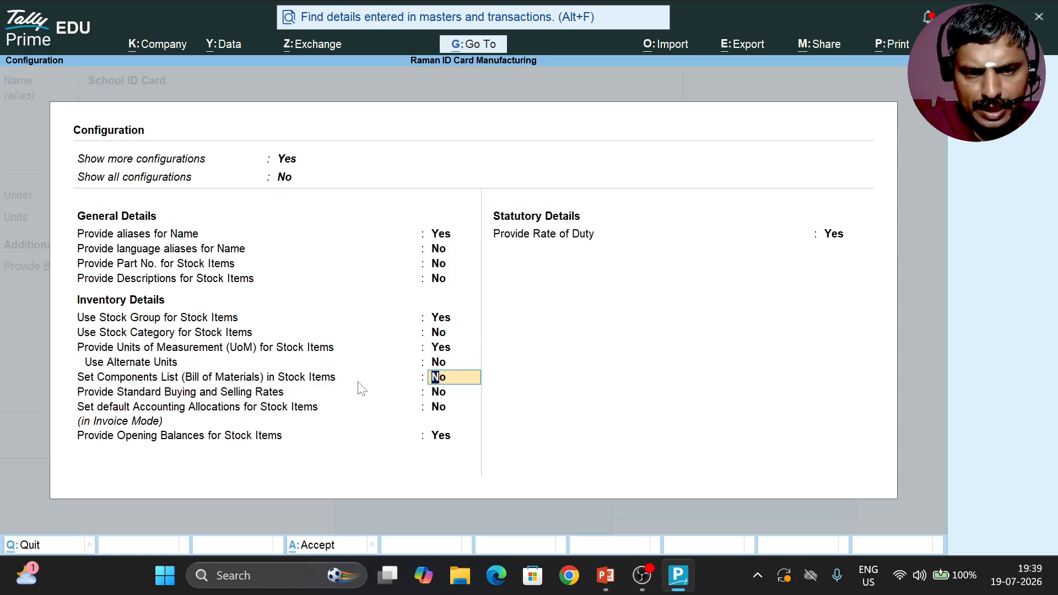
type("ye")
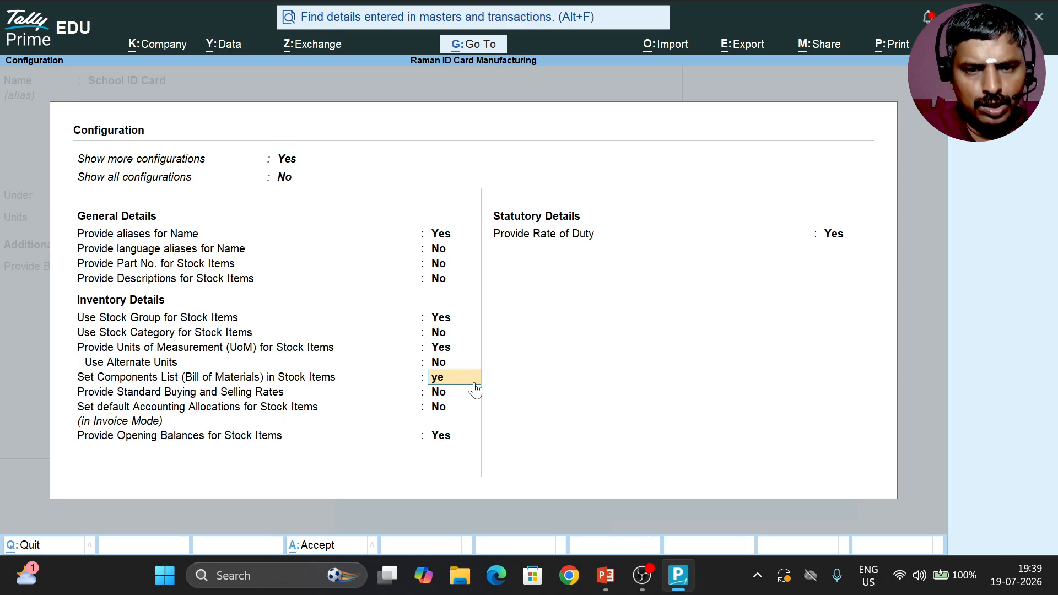
type("s")
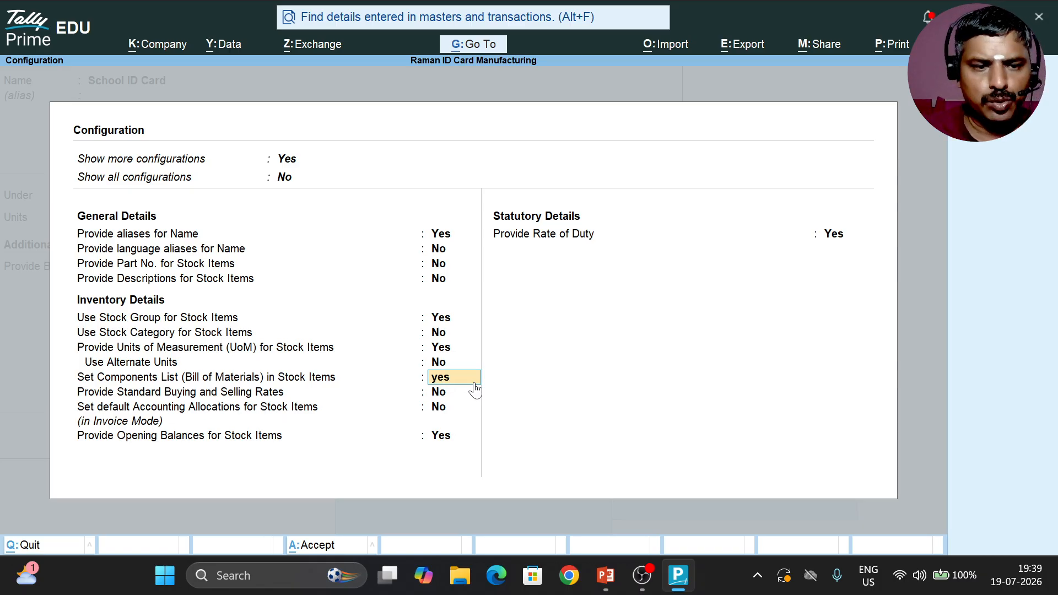
key("Return")
key("Return")
key("Return")
key("Return")
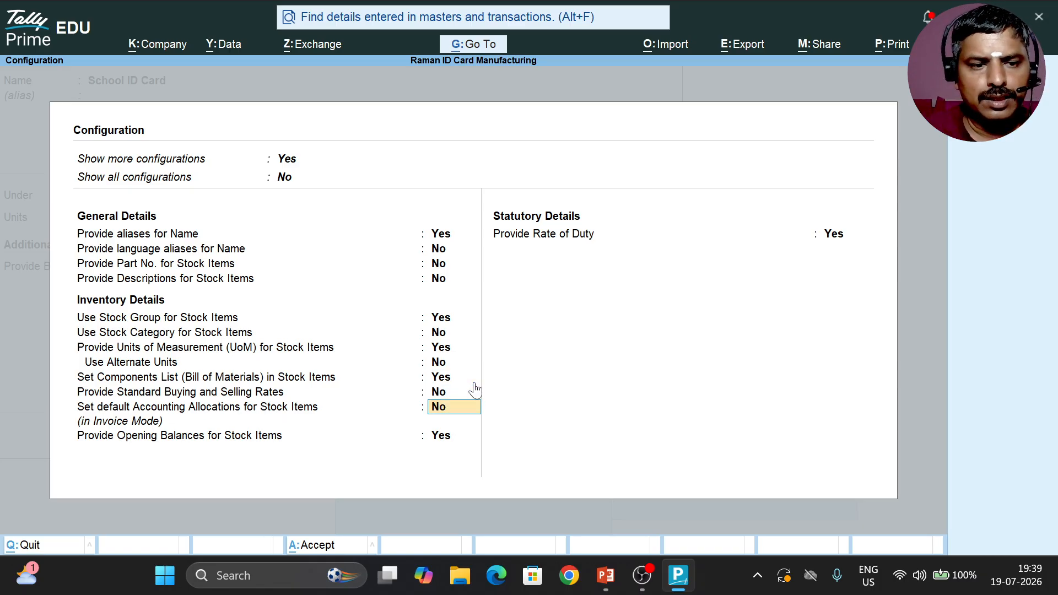
key("Return")
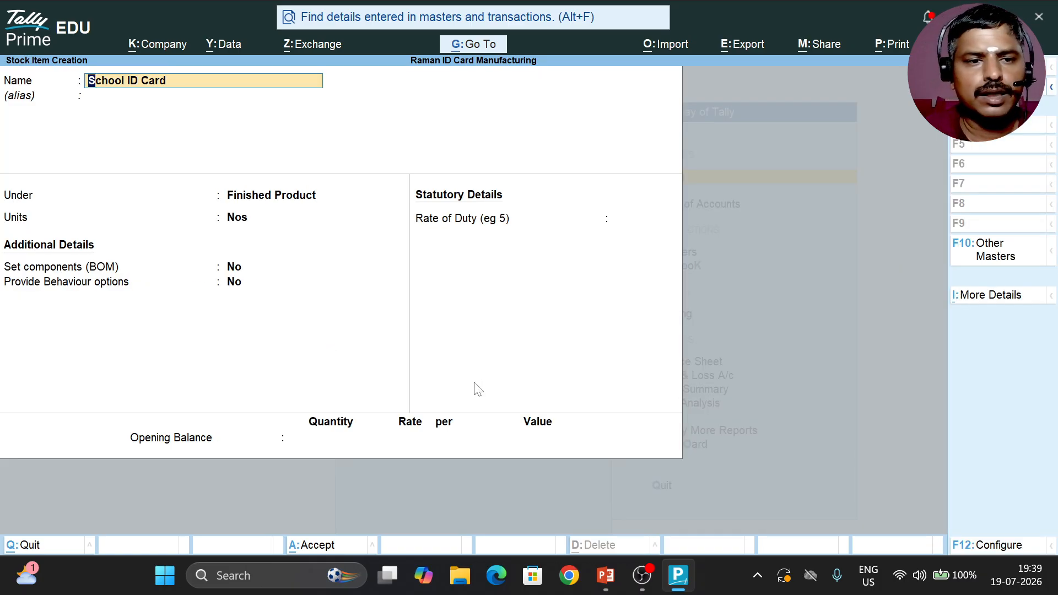
Step: Enable the components (BOM) option for the School ID Card stock item
key("alt+Tab")
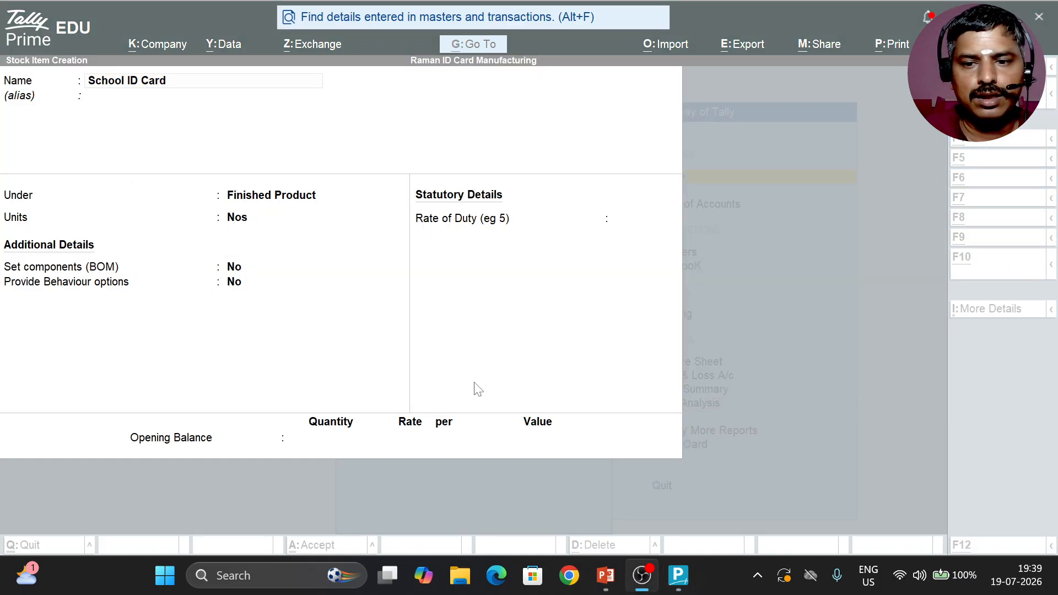
key("alt+Tab")
key("Return")
key("Return")
key("Return")
key("Return")
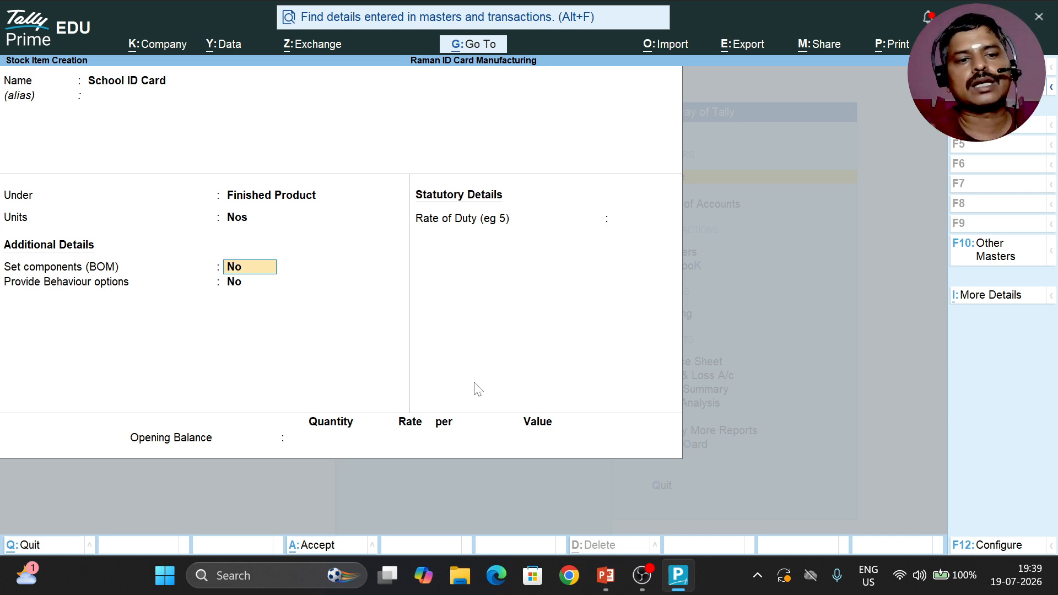
type("yes")
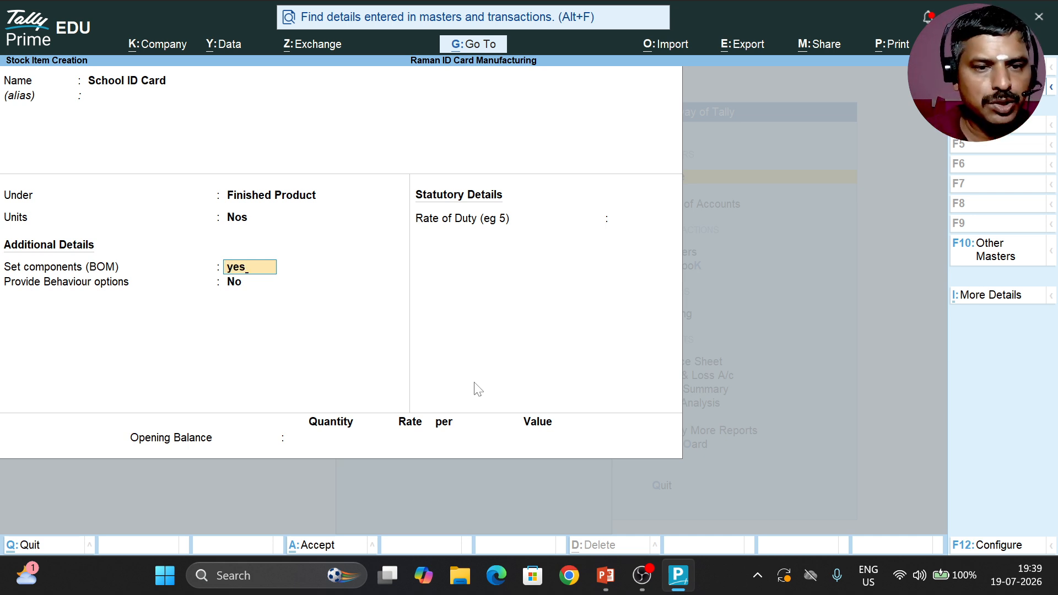
key("Return")
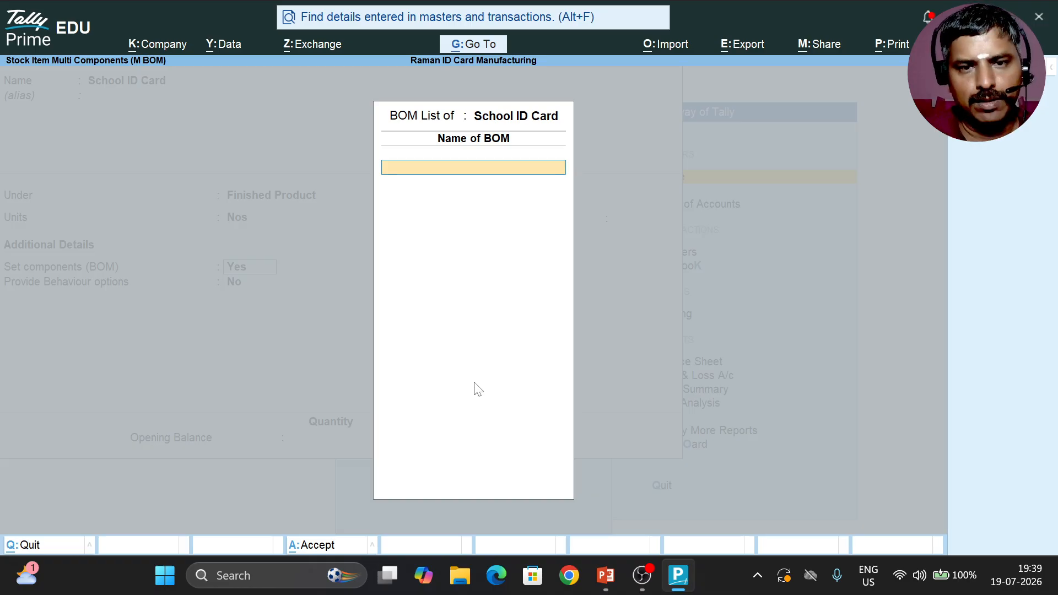
Step: Name the bill of materials School ID Card and set its unit of manufacture to 1 Nos
type("School")
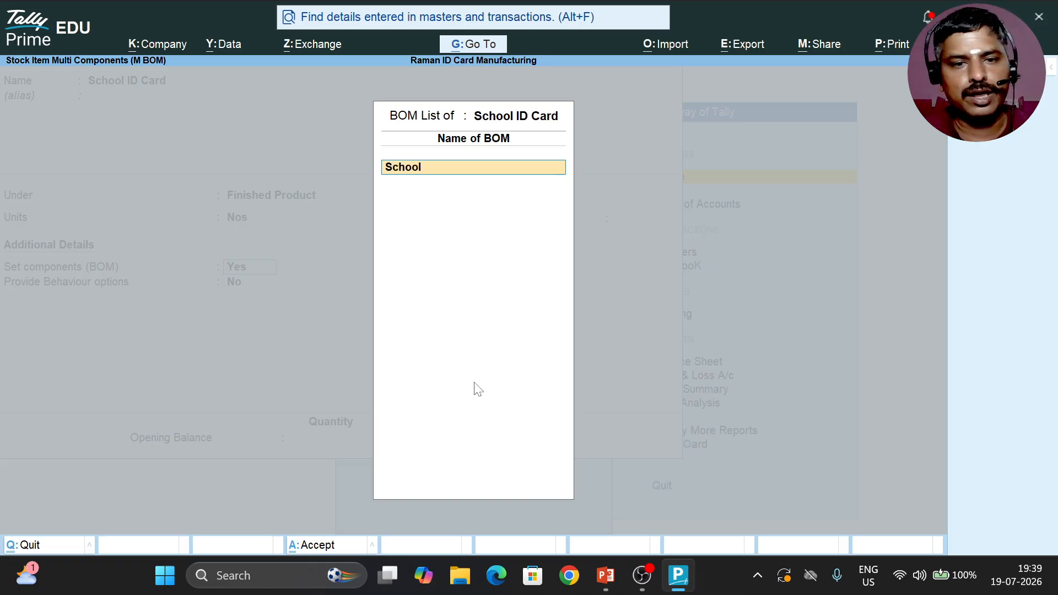
type(" ID Card")
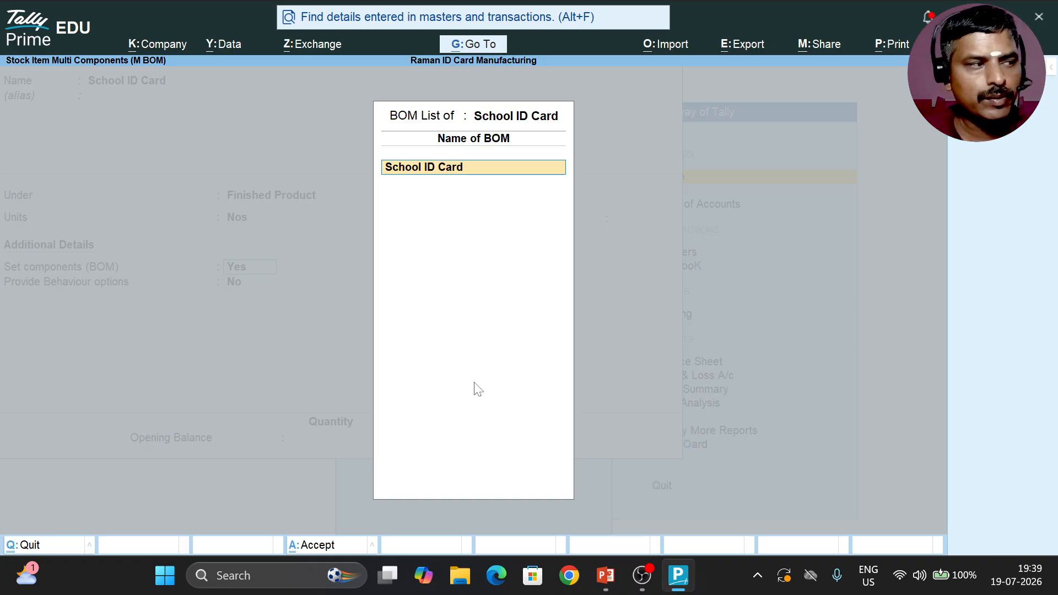
key("Return")
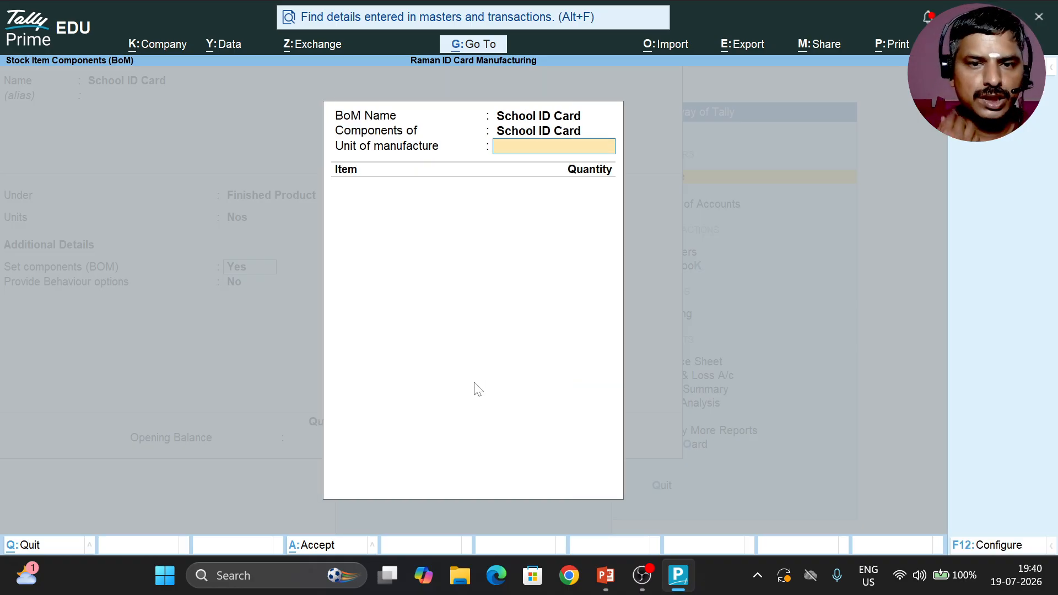
type("1")
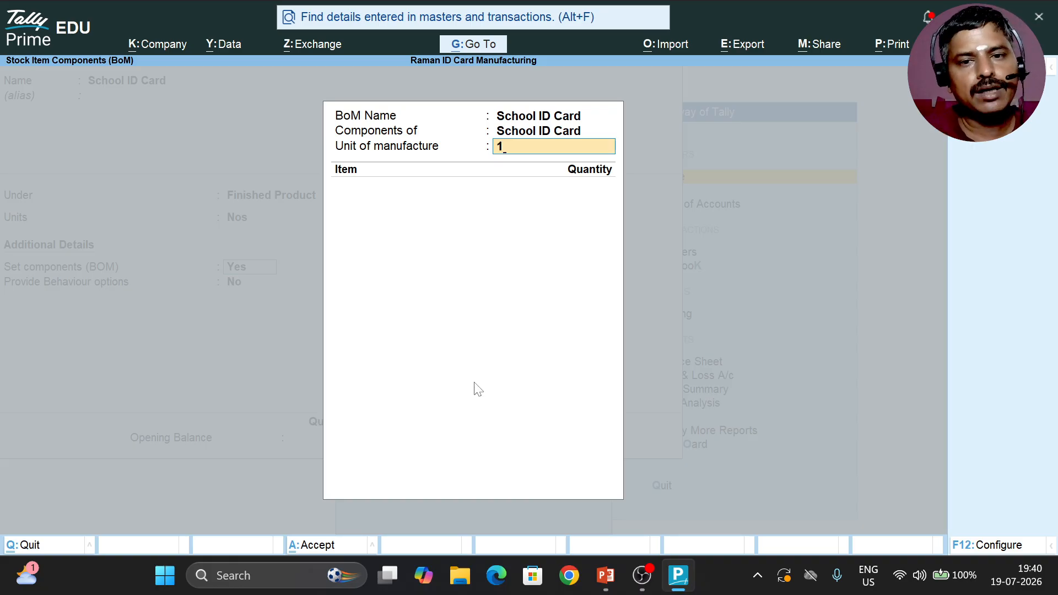
key("Return")
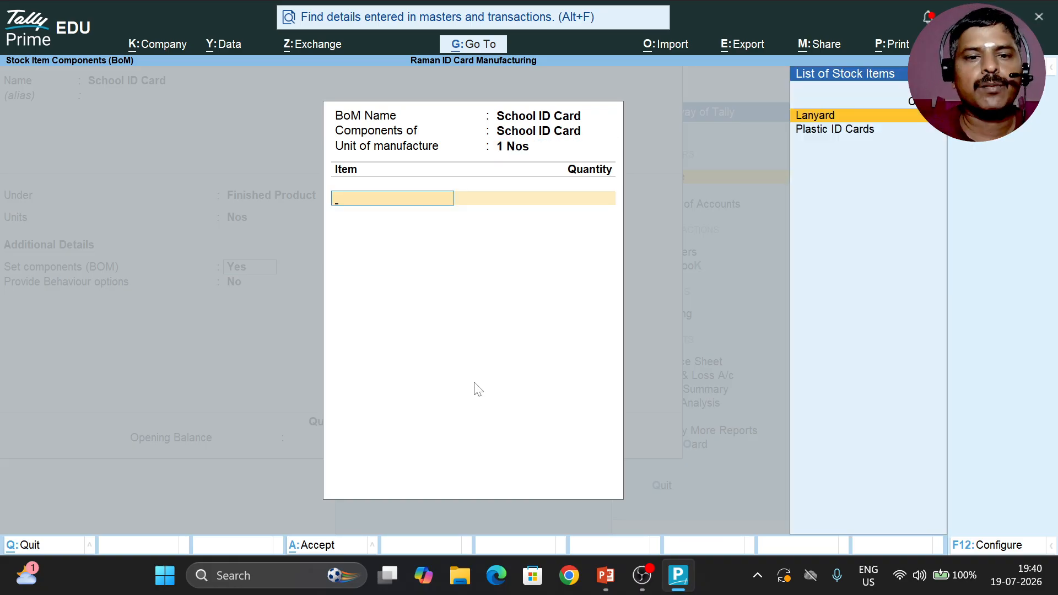
Step: Add Plastic ID Cards and Lanyard as components of the bill of materials, with a quantity of 1 Nos each
key("Down")
key("Return")
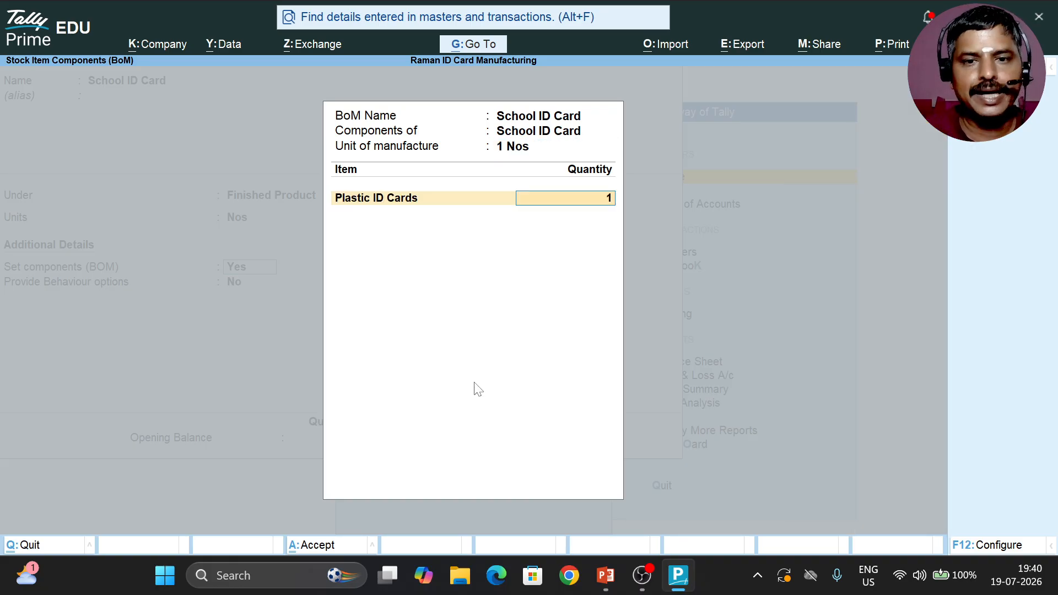
key("Return")
key("Down")
key("Down")
key("Up")
key("Return")
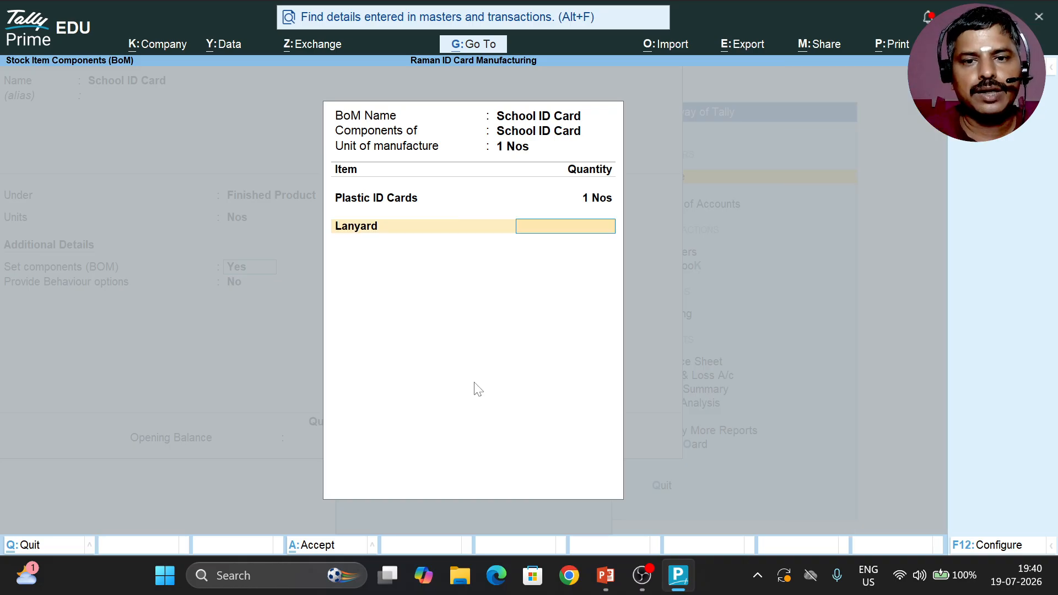
key("Return")
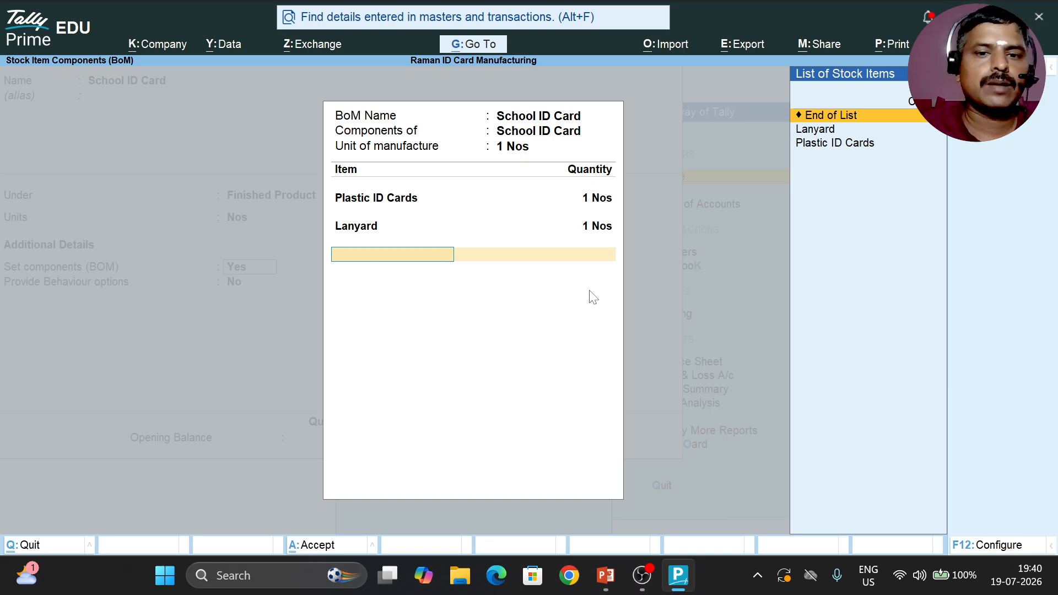
Step: Complete the bill of materials, save the School ID Card item without a duty rate or opening balance, and return to the Gateway
key("Return")
key("Return")
key("Return")
key("Return")
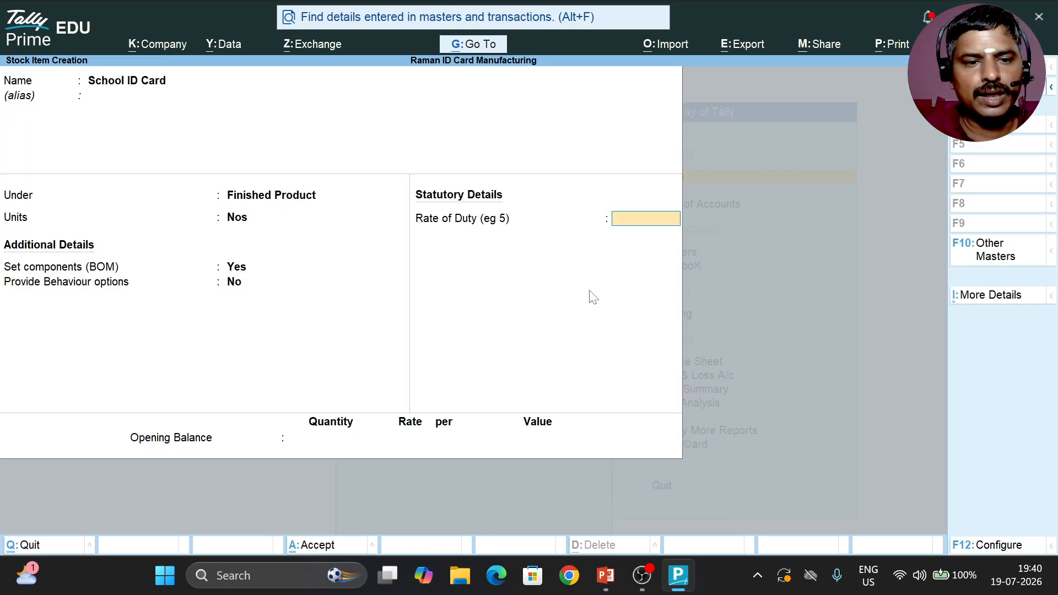
key("Return")
key("Return")
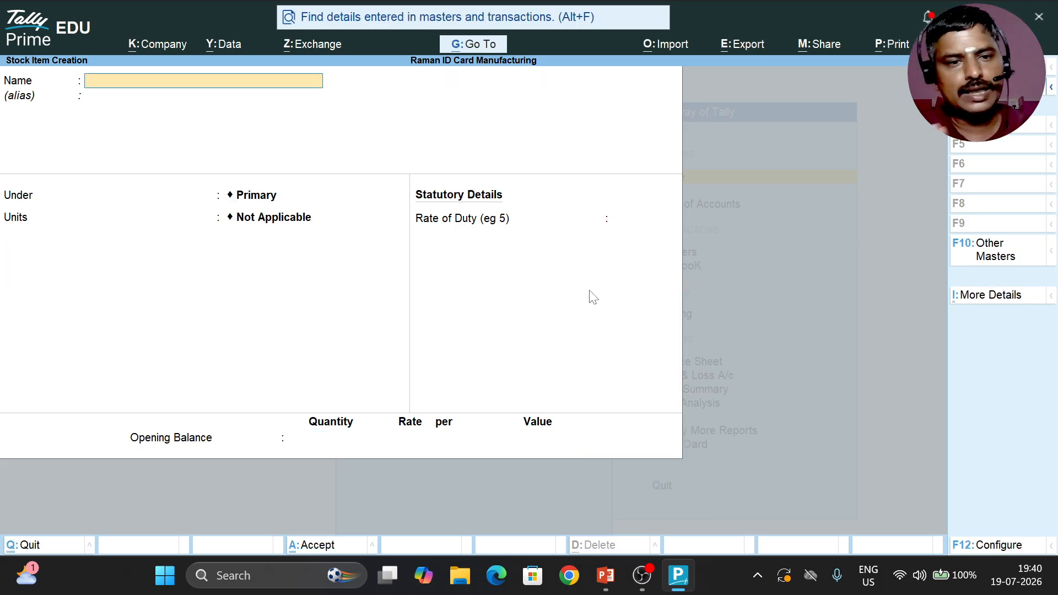
key("Escape")
key("Escape")
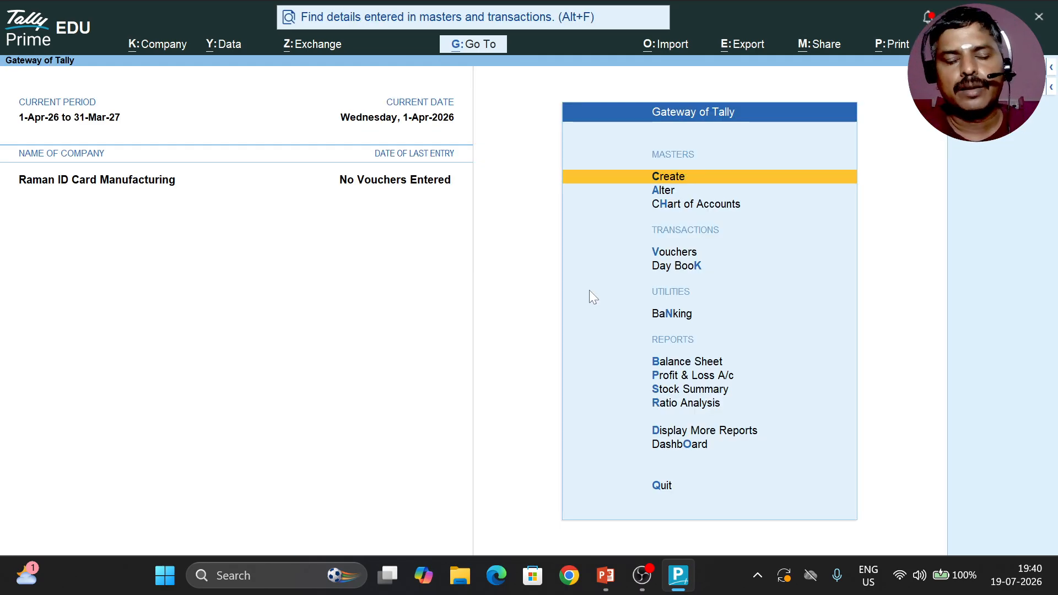
Step: View the Stock Summary report and return to the Gateway
key("Down")
key("Down")
key("Down")
key("Down")
key("Down")
key("Down")
key("Down")
key("Down")
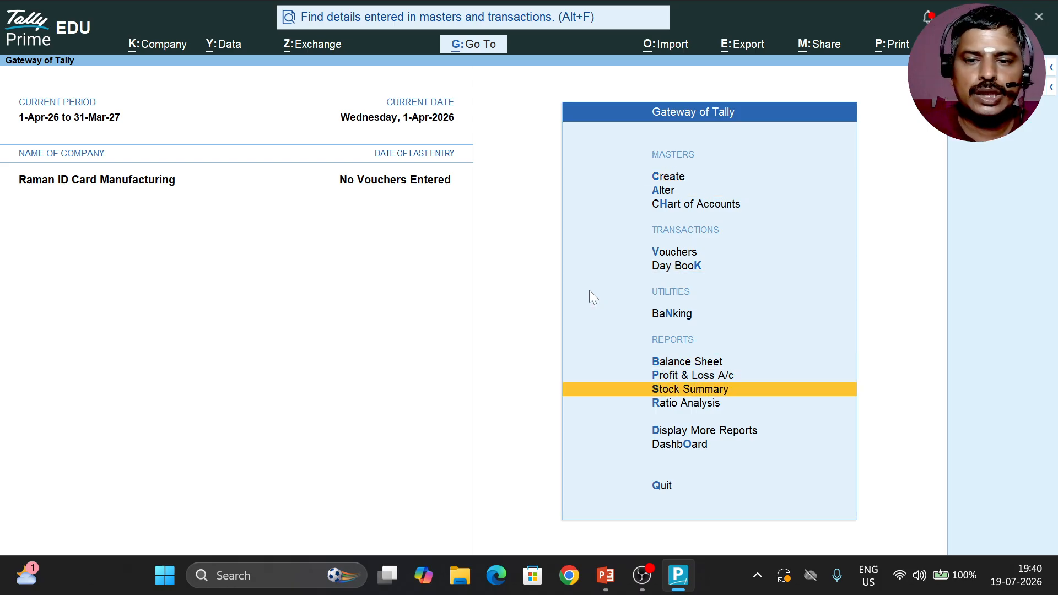
key("Return")
key("Escape")
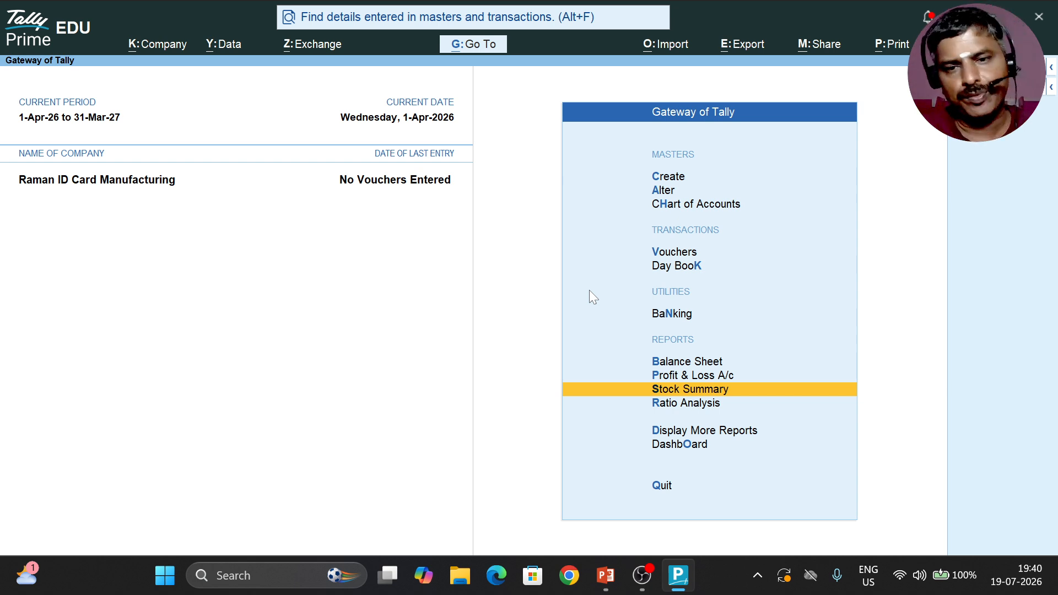
Step: Start a Receipt voucher with Cash as the account
key("Up")
key("Up")
key("Up")
key("Up")
key("Up")
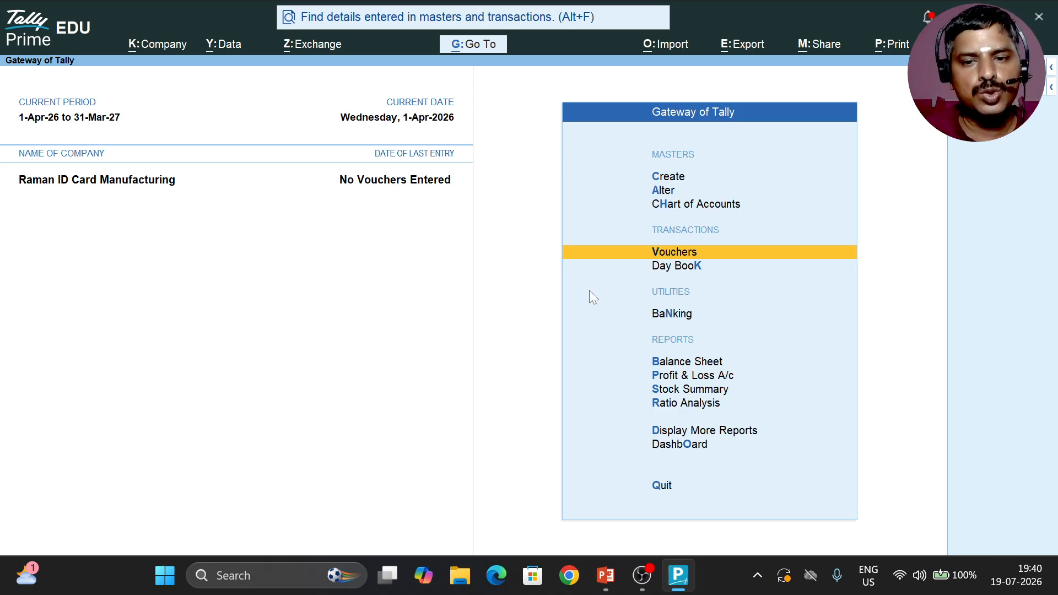
key("Return")
key("F6")
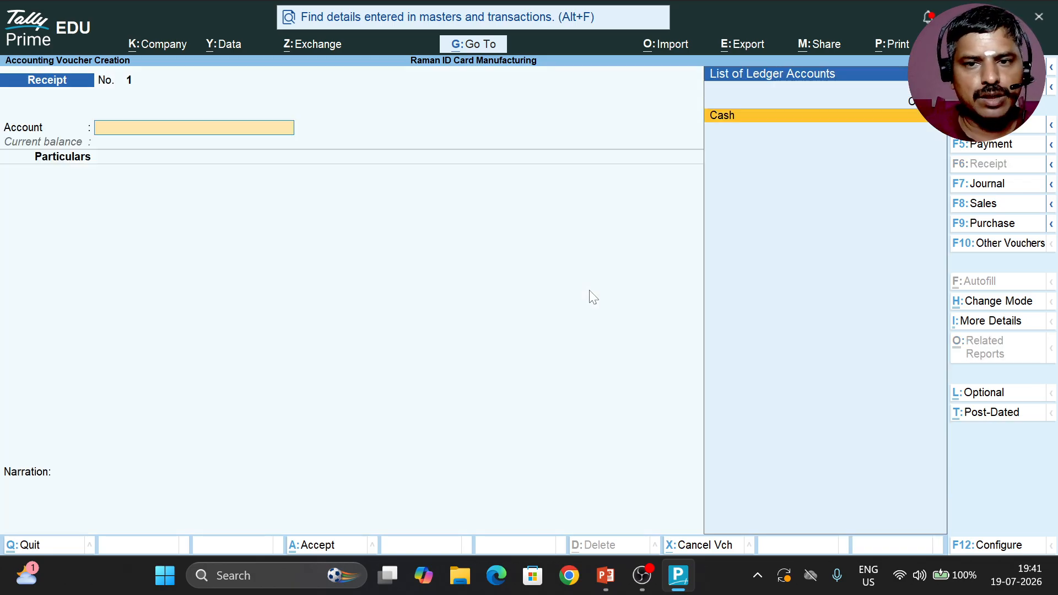
key("Return")
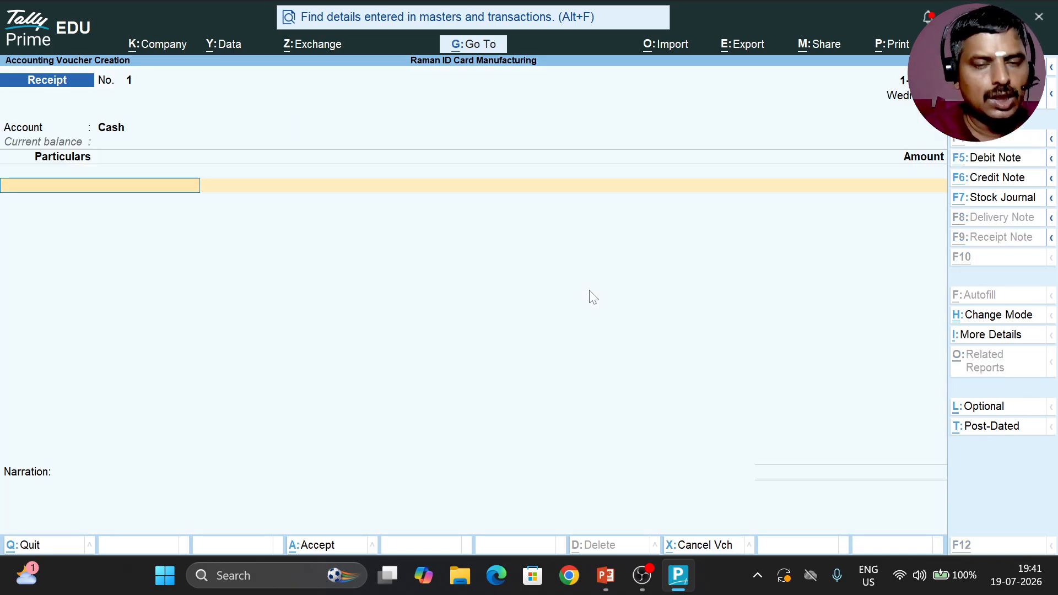
Step: Start a new ledger from the receipt voucher, naming it as the owner's Capital A/c without an alias
key("alt+c")
type("Raman Cap")
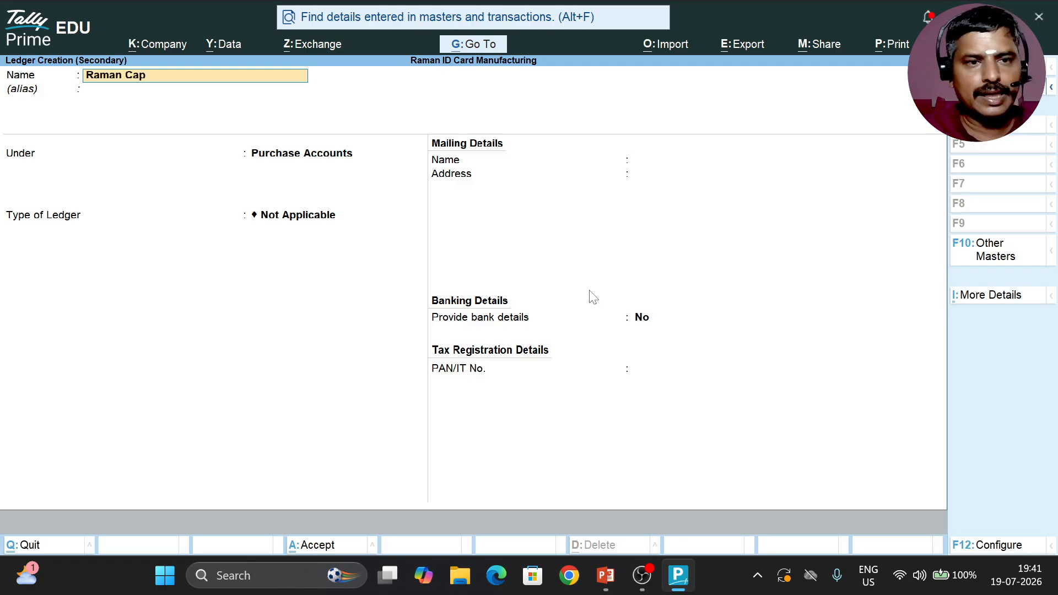
type("ital Ac/")
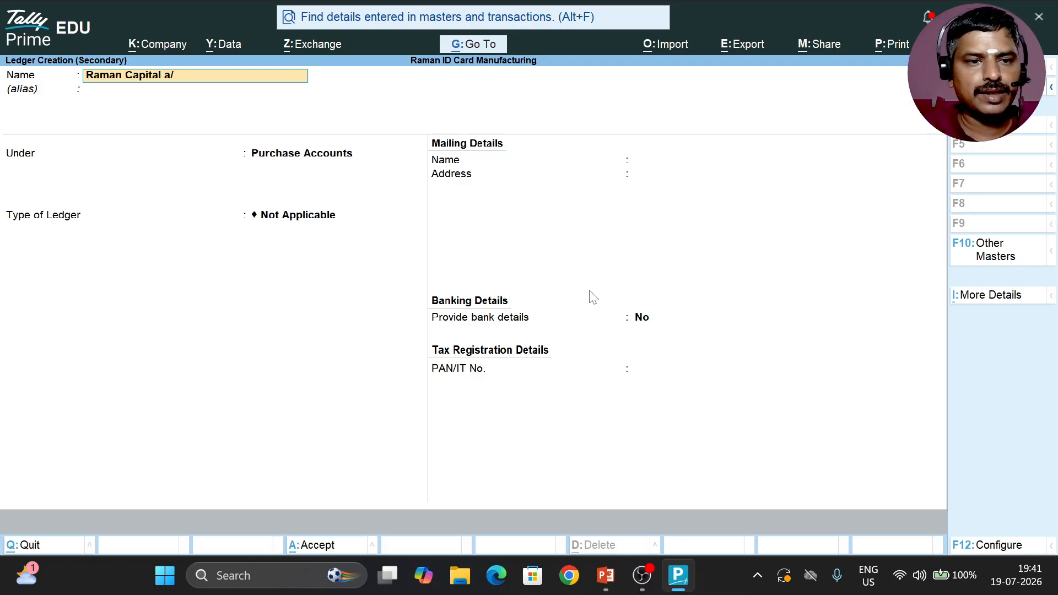
type("c")
key("Return")
Step: Place the capital ledger under Capital Account, leave the address, bank and tax details at their defaults, and save it
type("Ca")
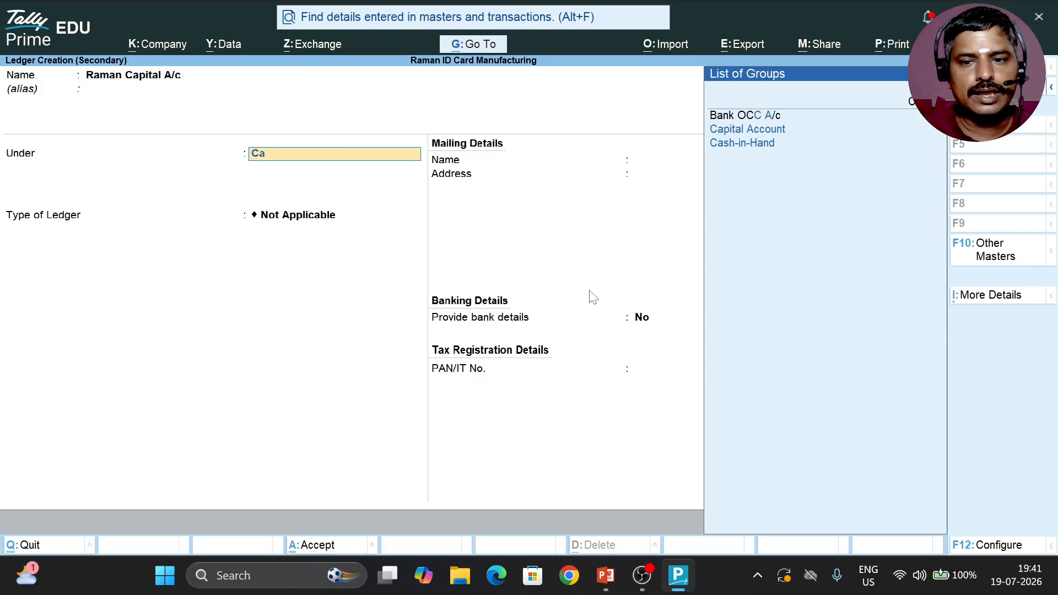
key("Down")
key("Return")
key("Return")
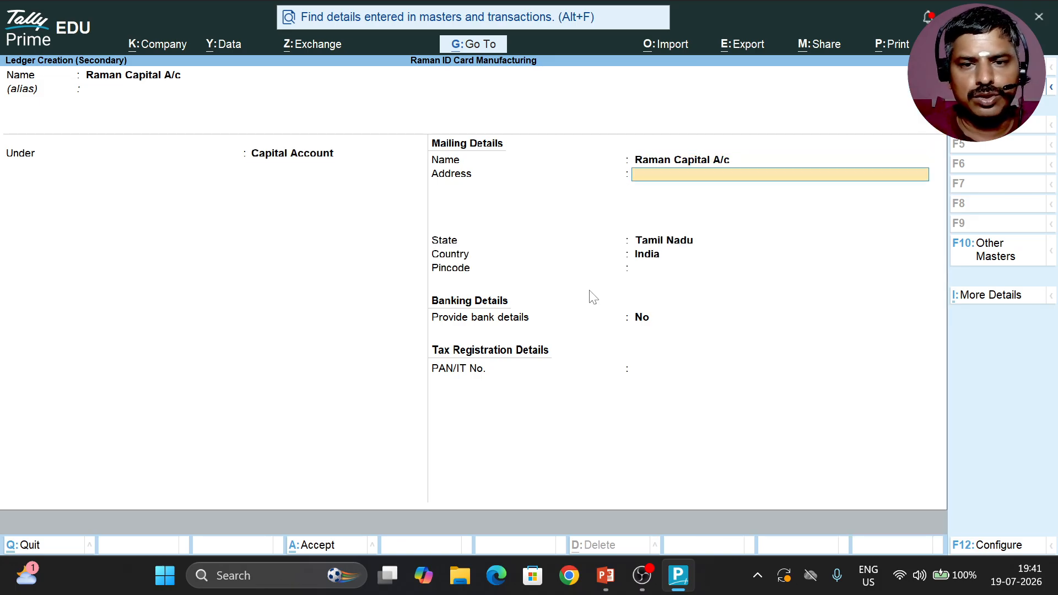
key("Return")
key("Return")
key("Return")
key("Return")
key("Return")
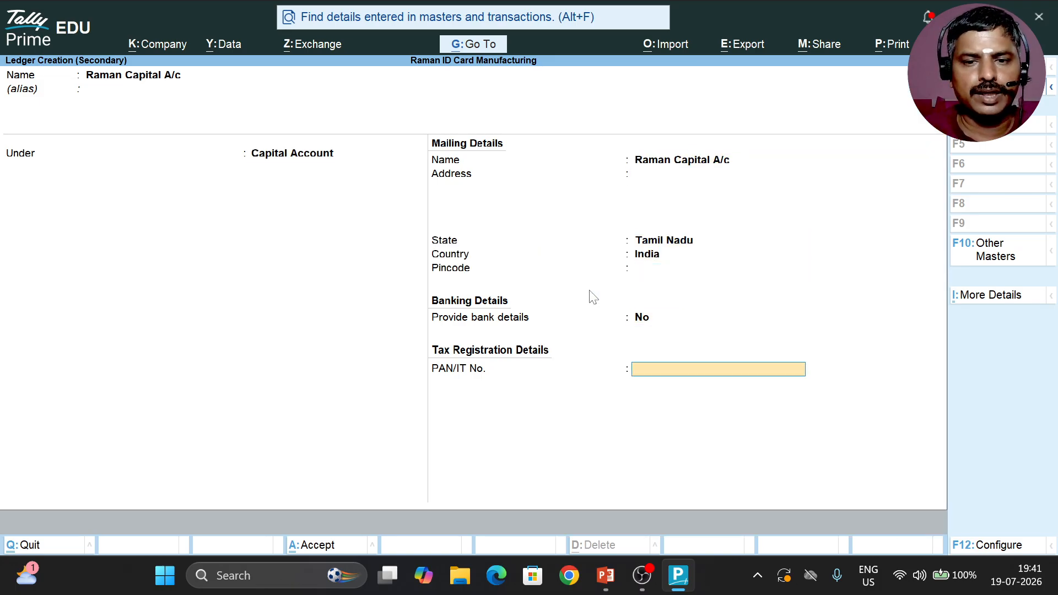
key("Return")
key("Return")
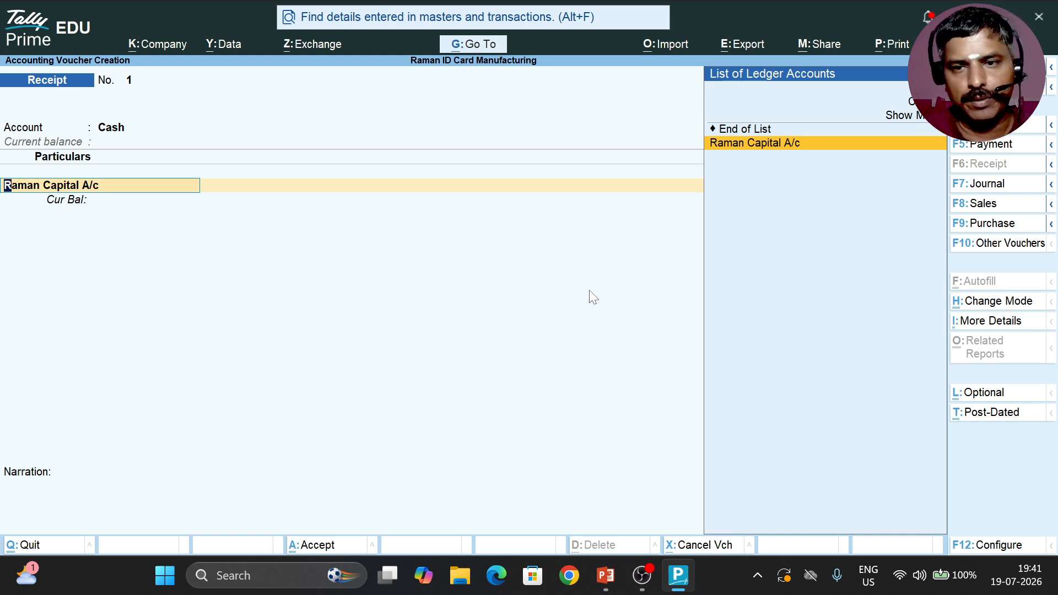
Step: Enter 100000 against the owner's capital ledger and save the receipt voucher without a narration
key("Return")
type("100000")
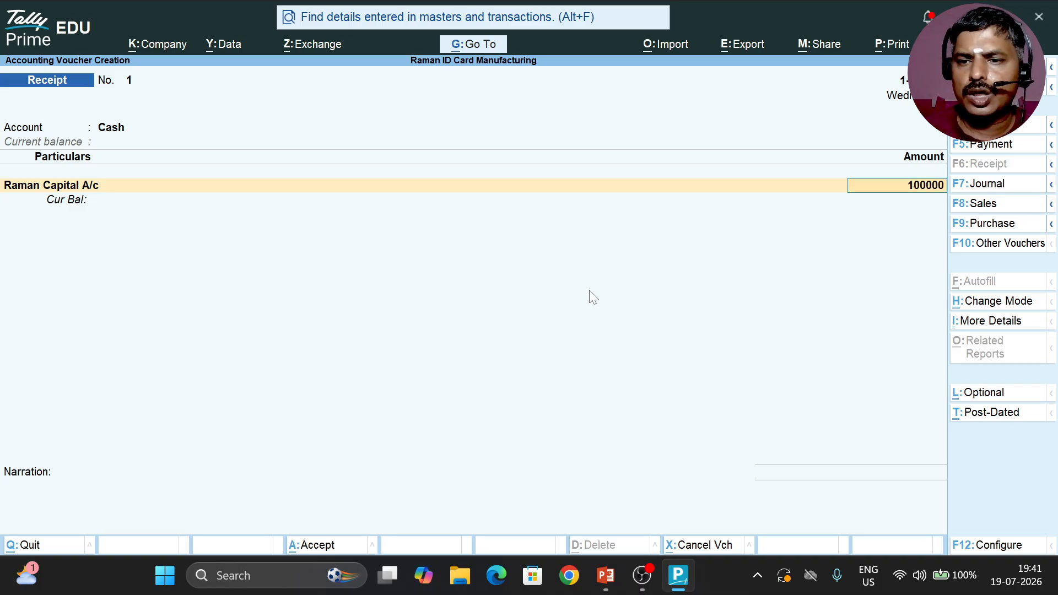
key("Return")
key("Return")
key("Return")
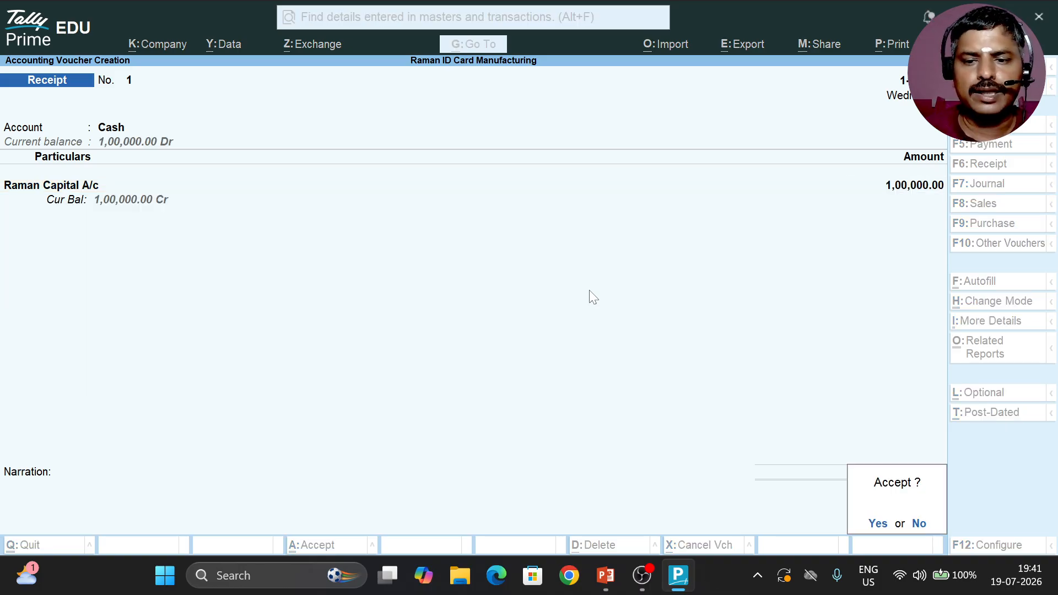
key("Return")
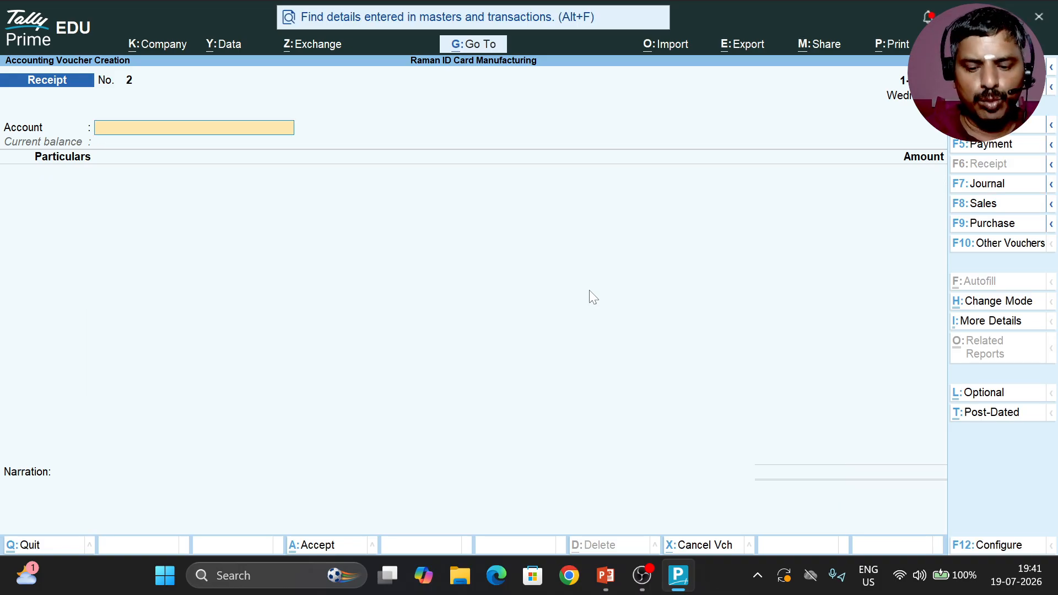
Step: Start a Purchase voucher with supplier invoice number 001, dated 1-Apr-26, and Cash as the party account
key("F9")
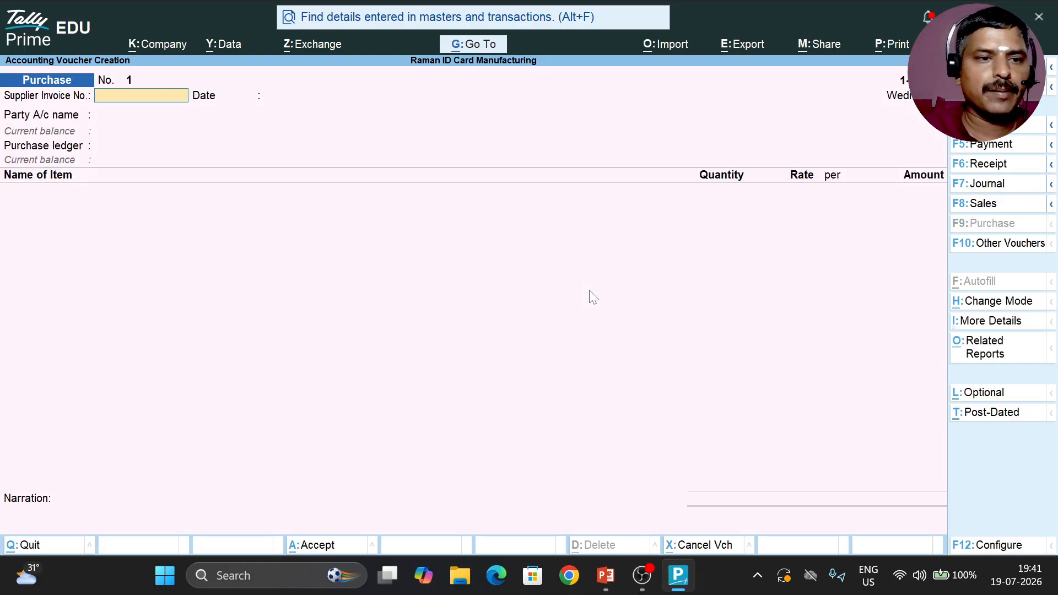
type("001")
key("Return")
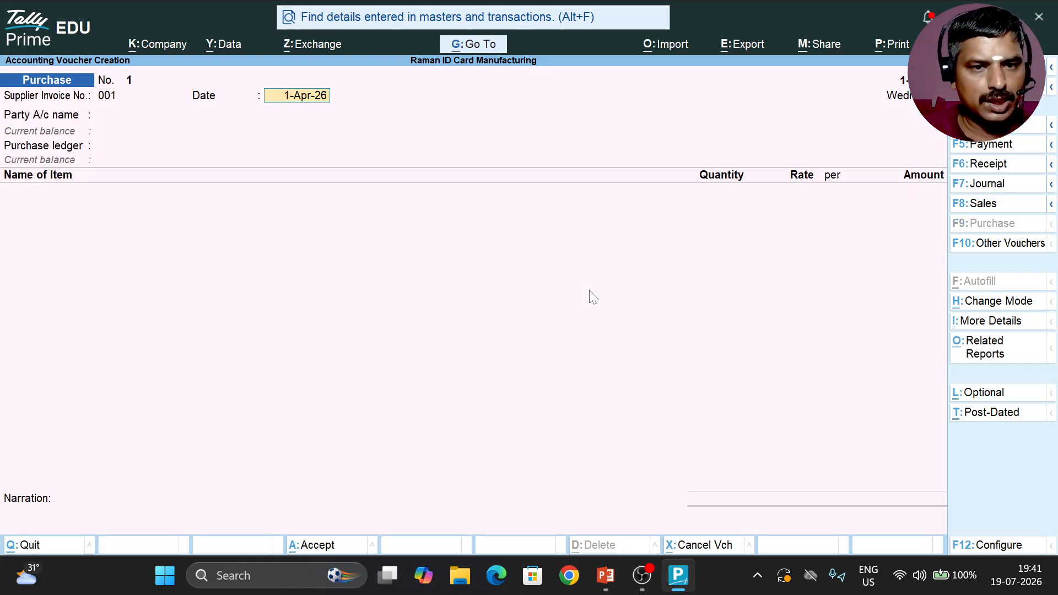
key("Return")
Step: Leave the receipt details blank and accept the party details with Cash as the supplier
key("Return")
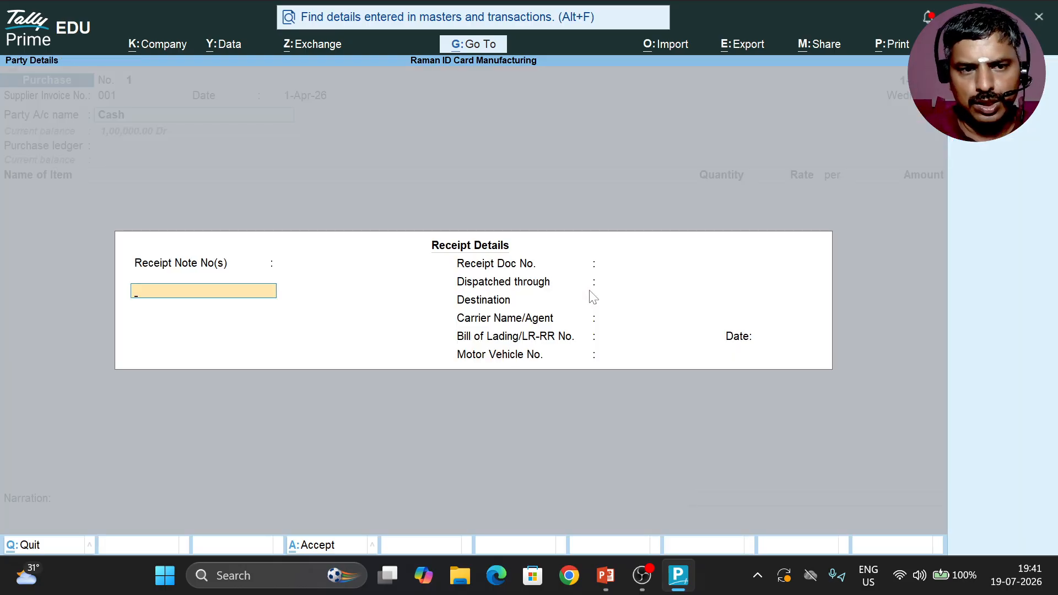
key("Return")
key("Return")
key("Return")
key("Return")
key("Return")
key("Return")
key("Return")
key("Return")
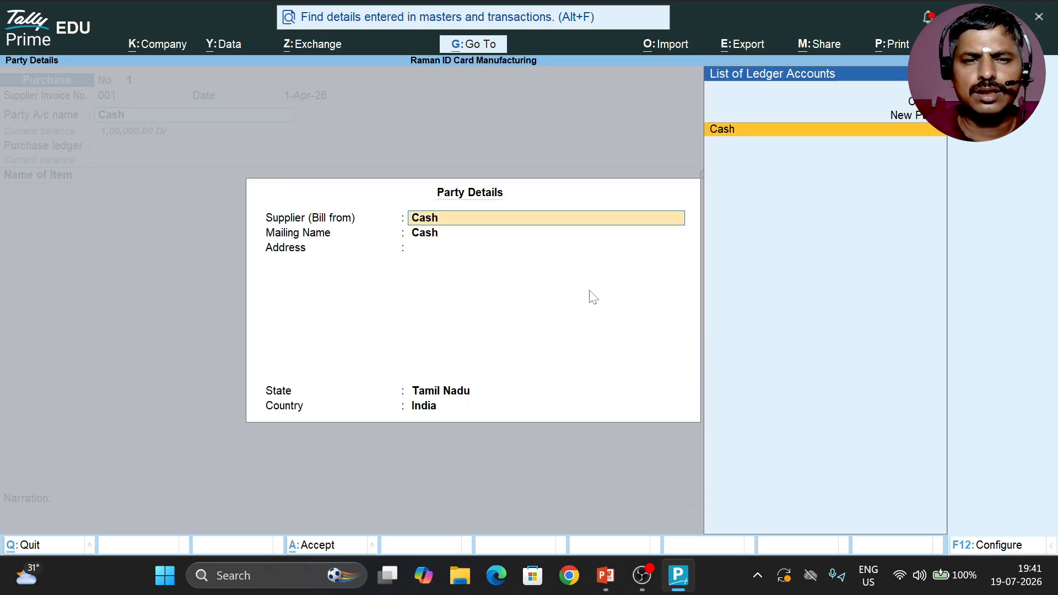
key("Return")
key("Return")
key("Return")
key("Return")
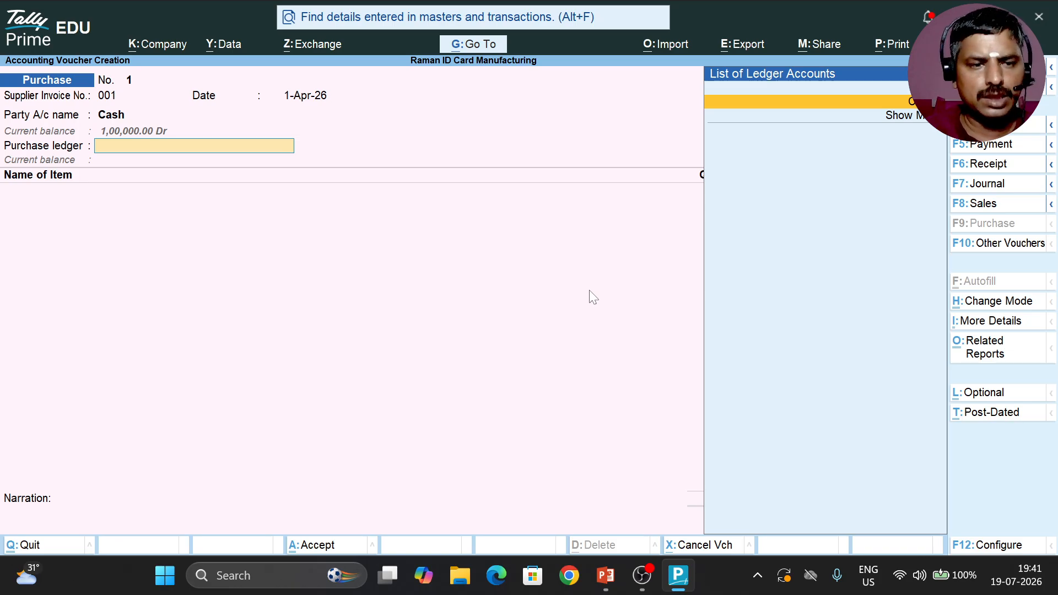
Step: Create a new ledger named Purchase A/c from the voucher's purchase ledger field, without an alias
key("ctrl")
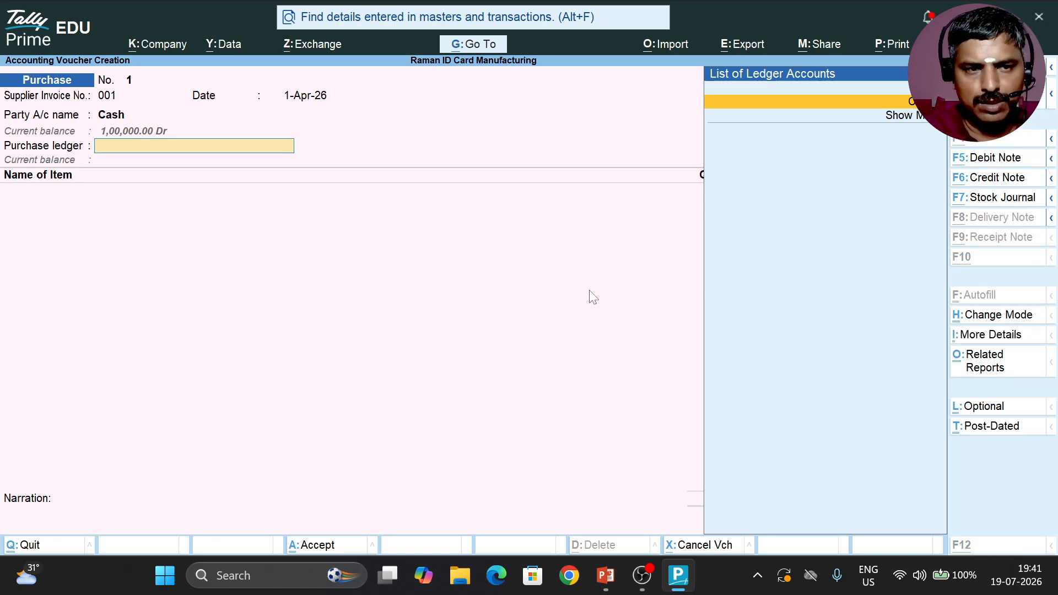
key("alt+c")
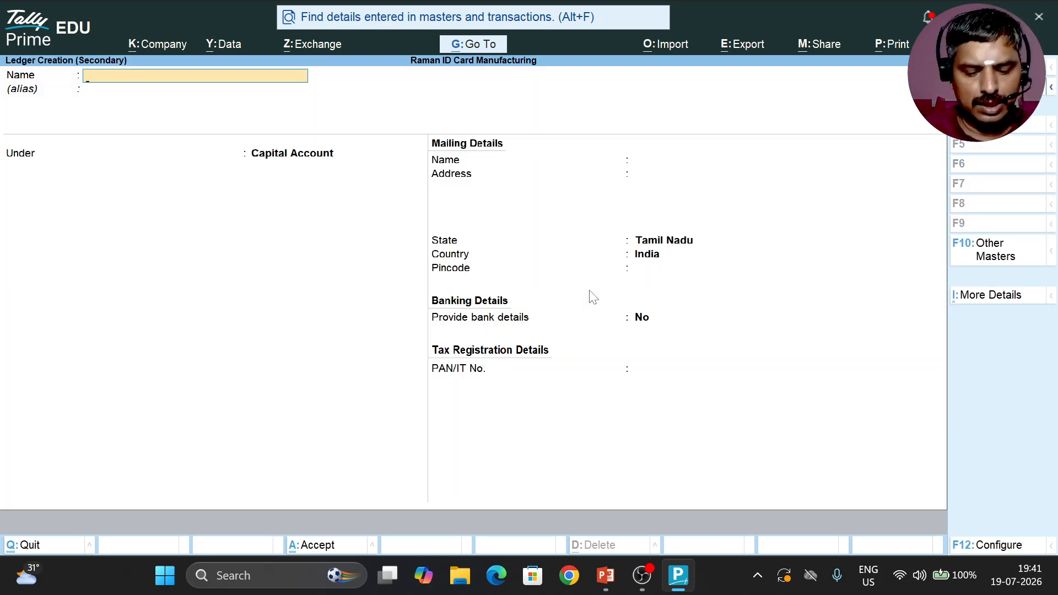
type("Cas")
key("BackSpace")
key("BackSpace")
key("BackSpace")
type("Pu")
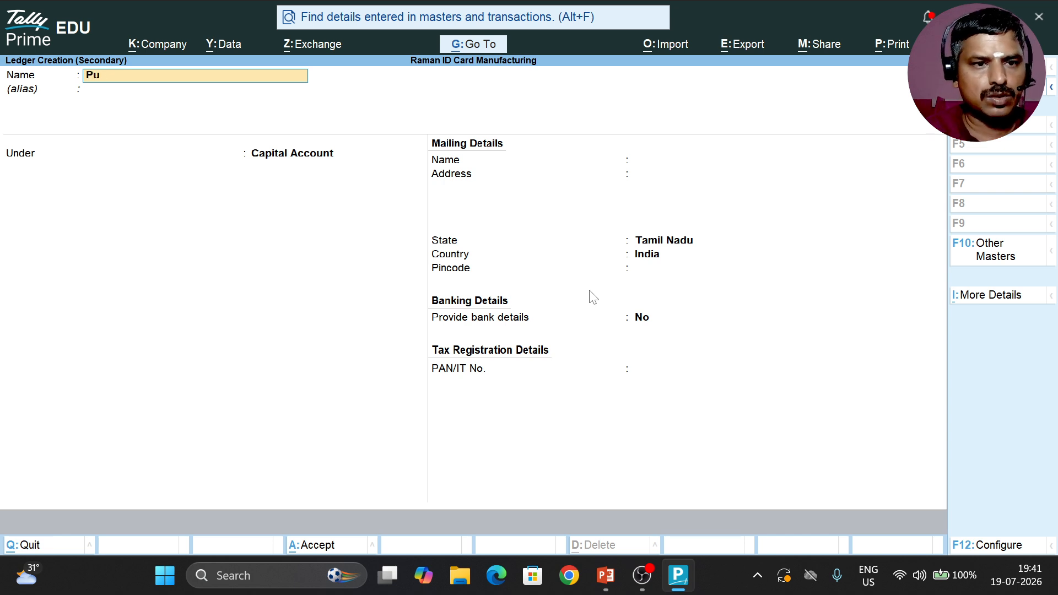
type("rchase A/c")
key("Return")
Step: Place the Purchase A/c ledger under Purchase Accounts, keep bank details set to No, and save it
key("Return")
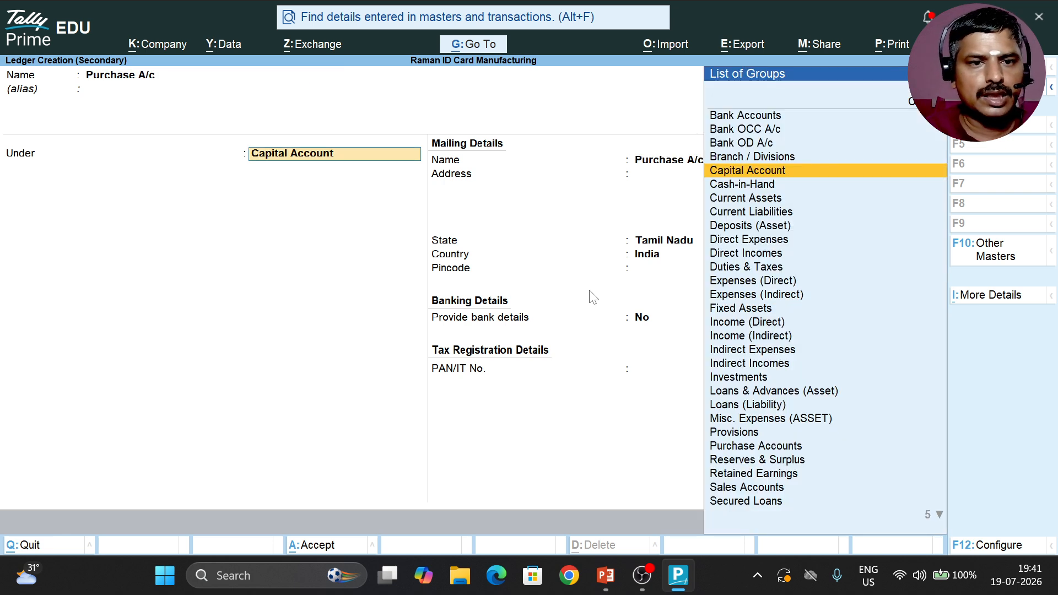
type("Pu")
key("Return")
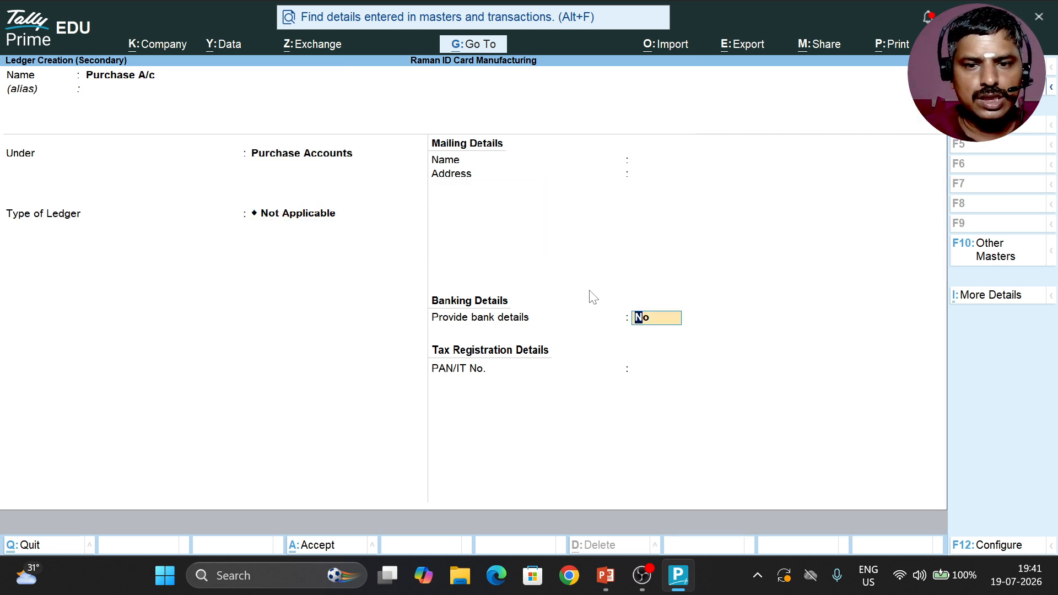
key("Return")
key("Return")
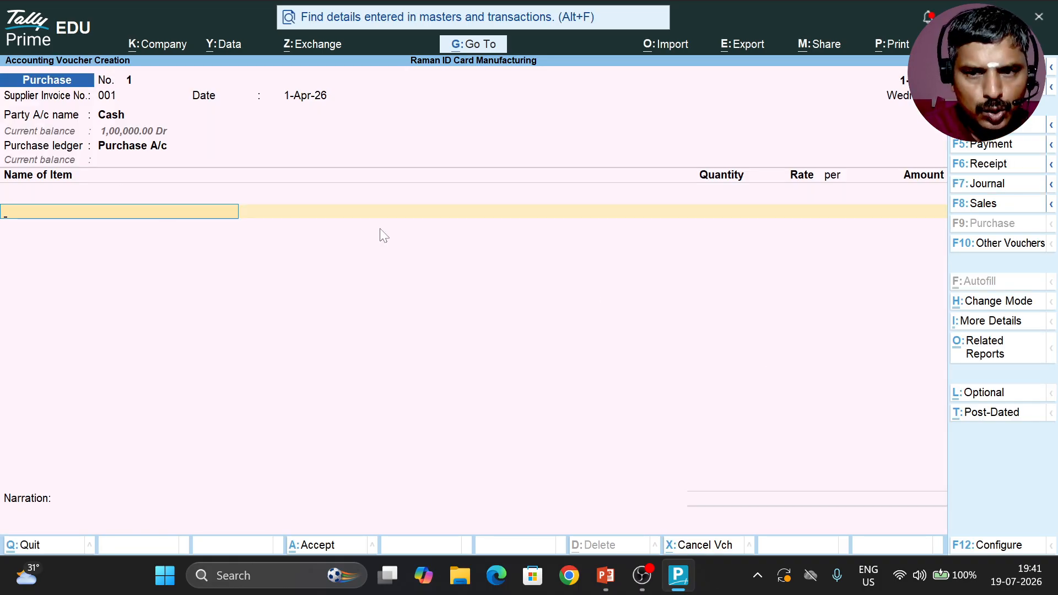
Step: Keep the purchase voucher in Item Invoice mode and add 100 Nos of Plastic ID Cards at a rate of 20
left_click(998, 302)
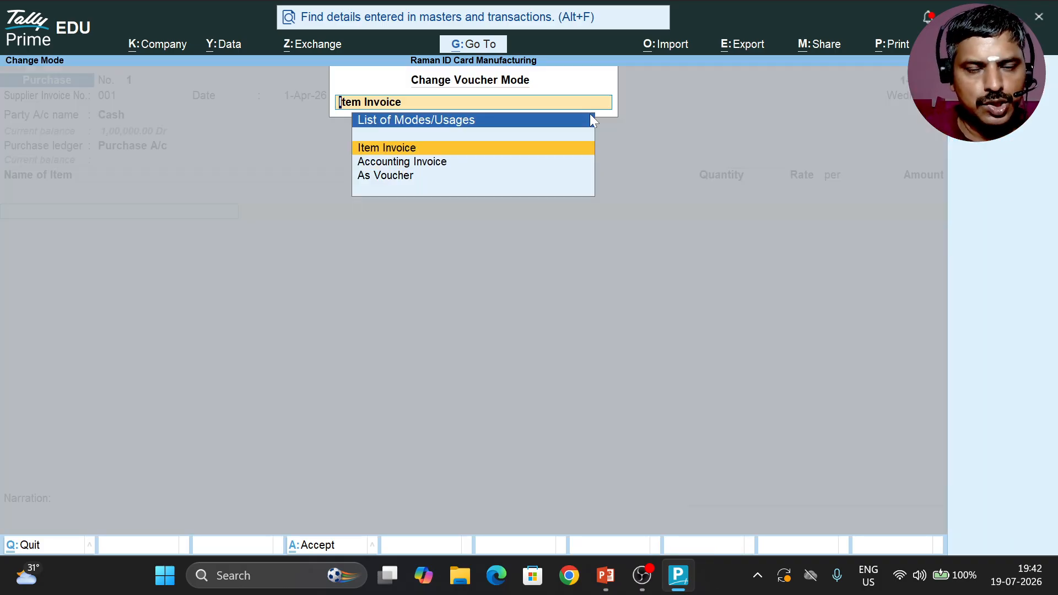
key("Return")
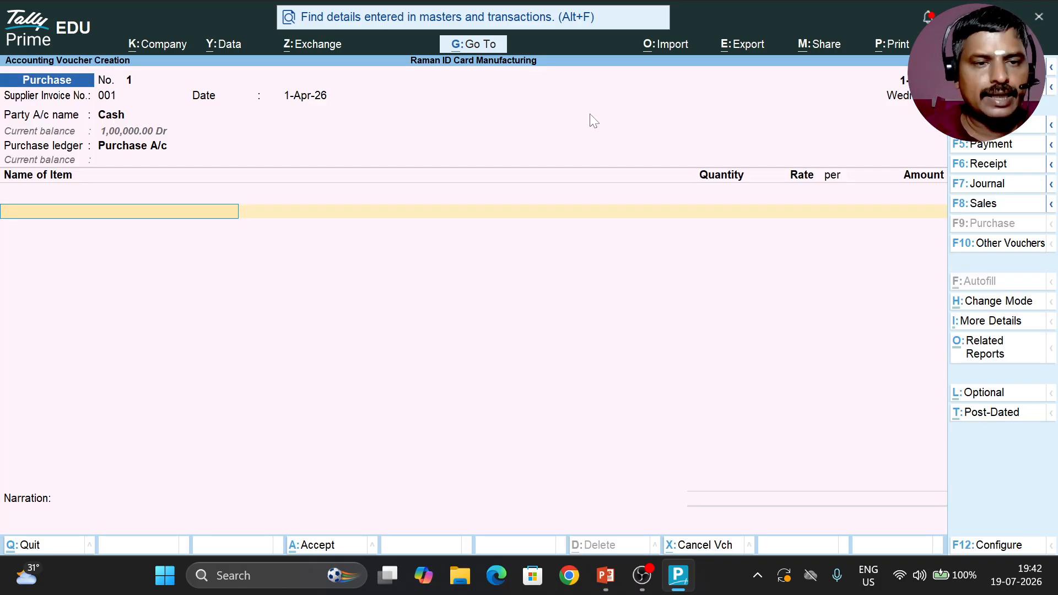
key("Down")
key("Down")
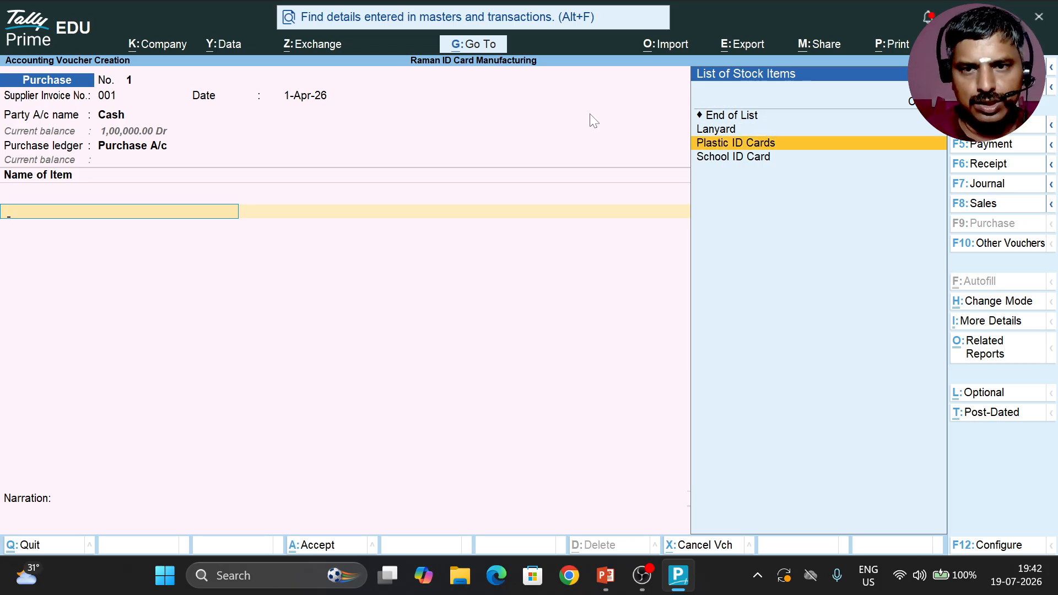
key("Return")
type("100")
key("Return")
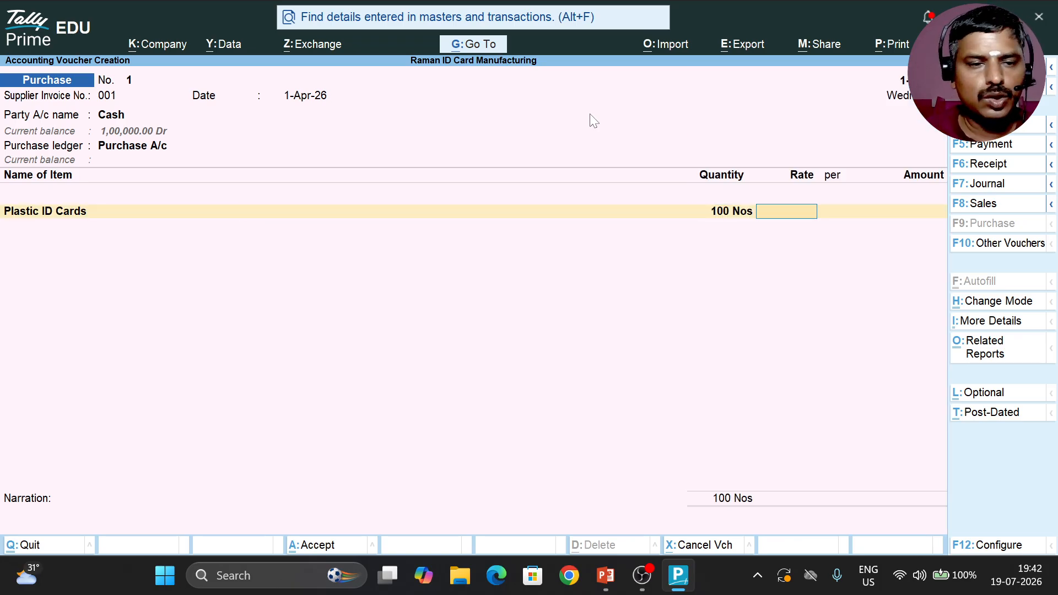
type("20")
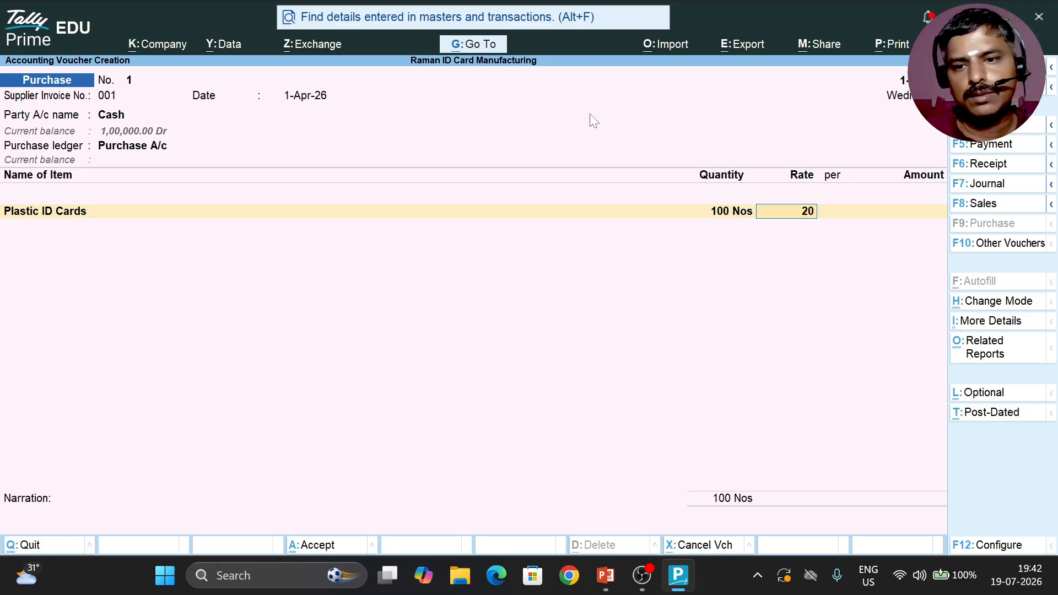
key("Return")
key("Return")
key("Return")
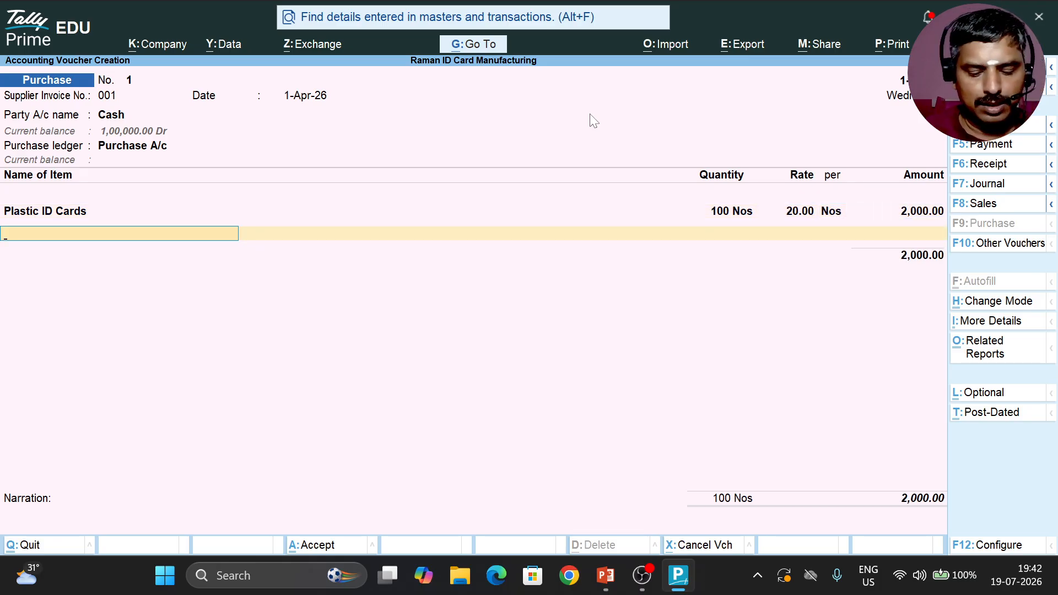
Step: Add 100 Nos of Lanyard at a rate of 10 as the second purchase item
type("A")
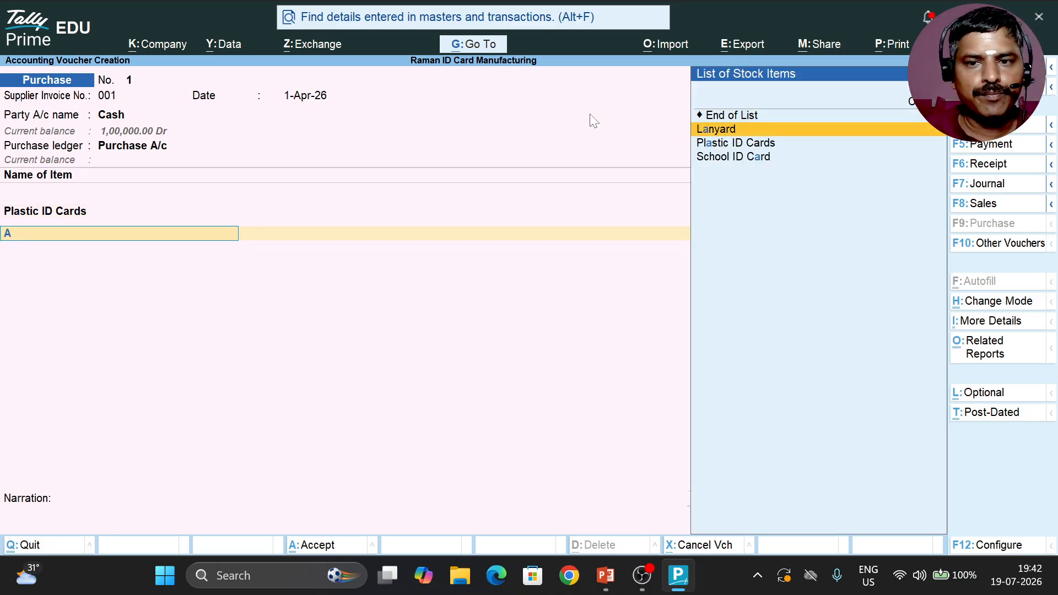
key("Return")
type("100")
key("Return")
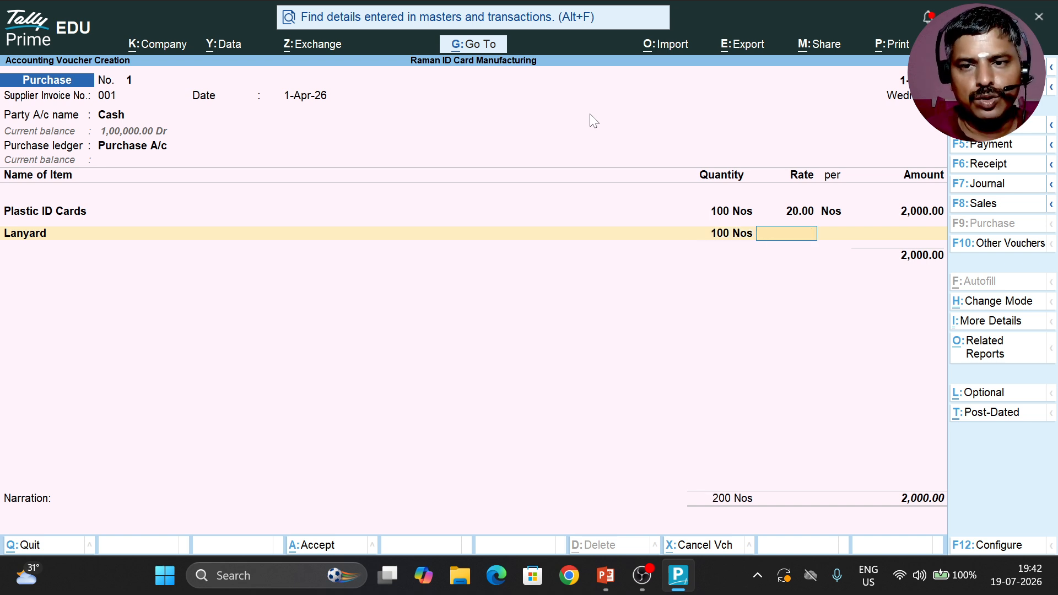
type("10")
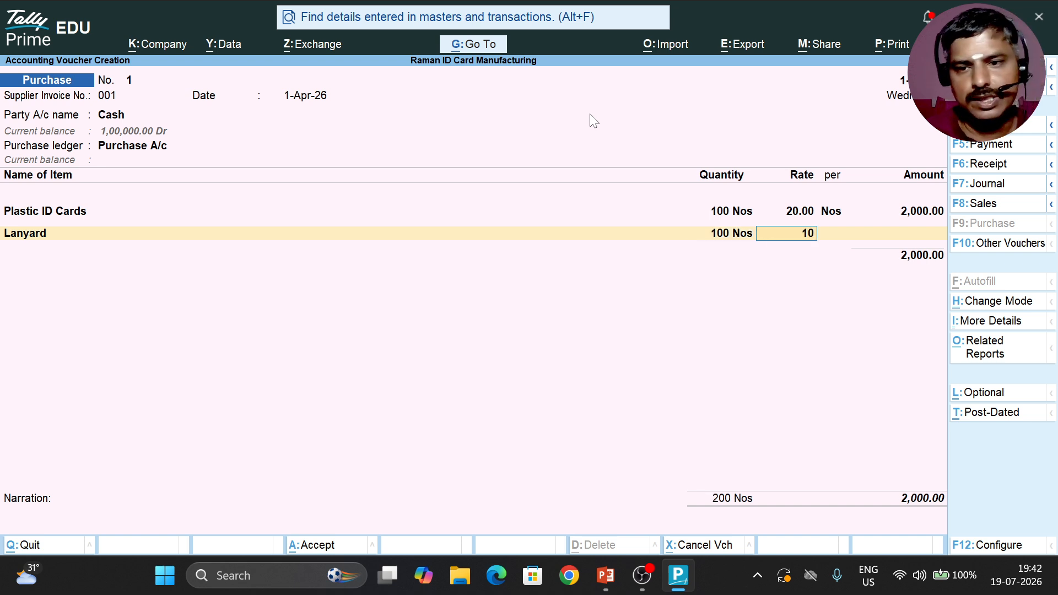
key("Return")
key("Return")
key("Return")
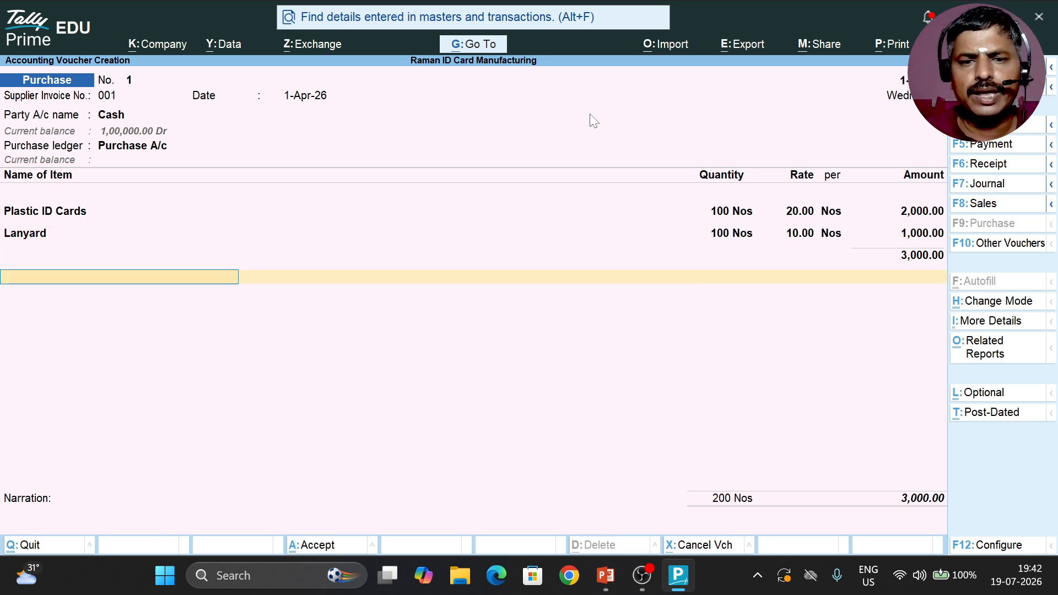
Step: End the item list, save the purchase voucher without a narration, and return to the Gateway of Tally
key("Return")
key("Return")
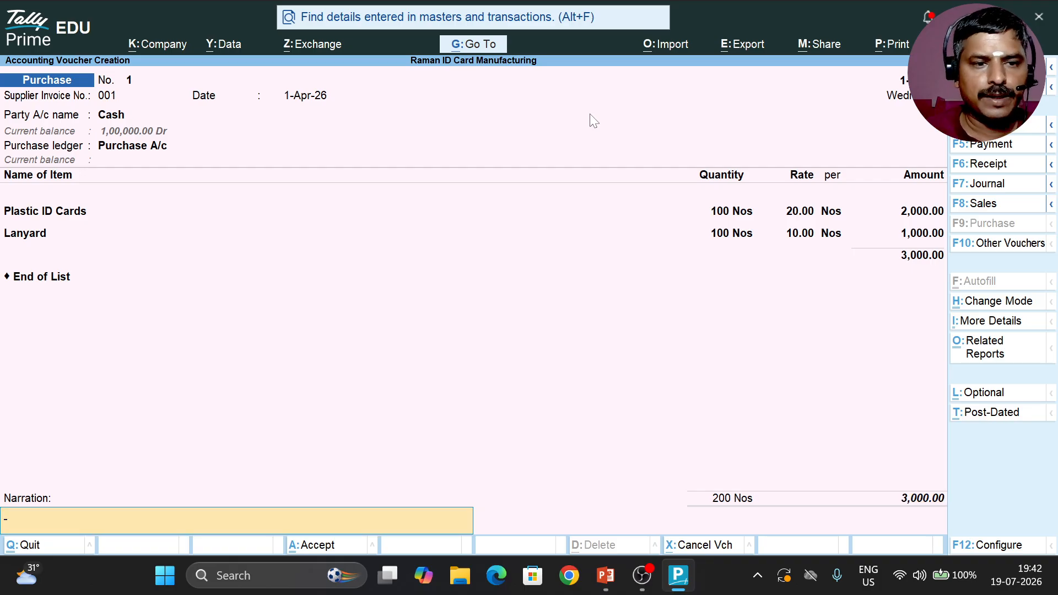
key("Return")
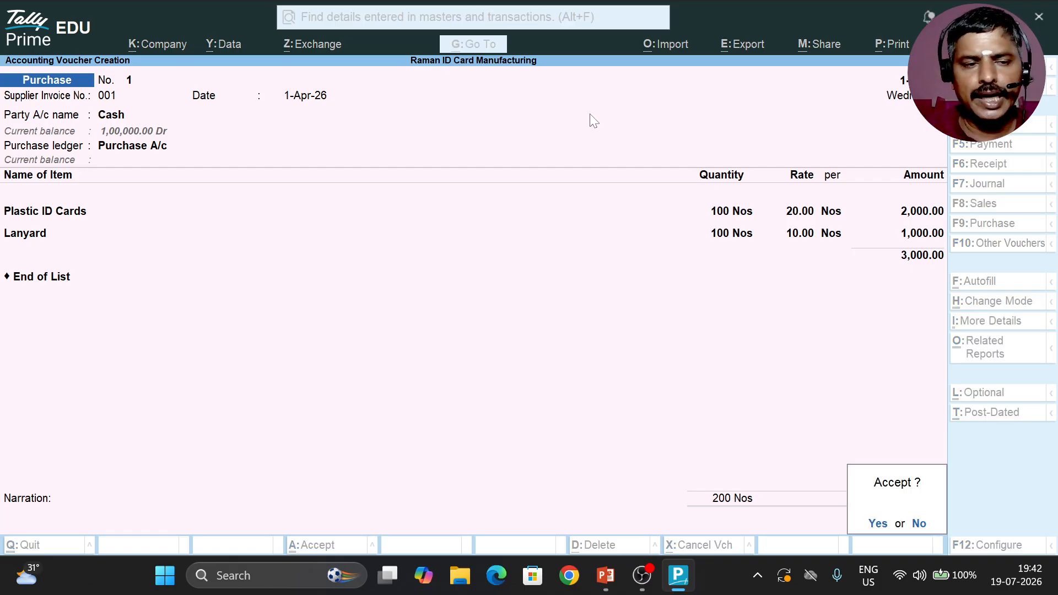
key("Return")
key("Escape")
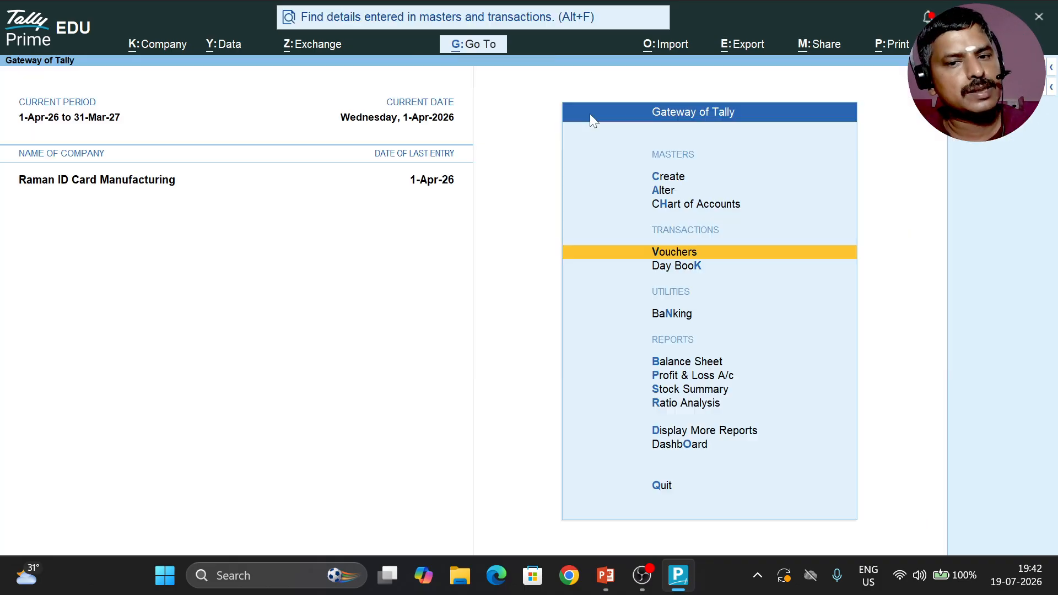
Step: Examine the closing quantities, rates and values of the Raw Materials group in the Stock Summary, then close the report
key("Down")
key("Down")
key("Down")
key("Down")
key("Down")
key("Return")
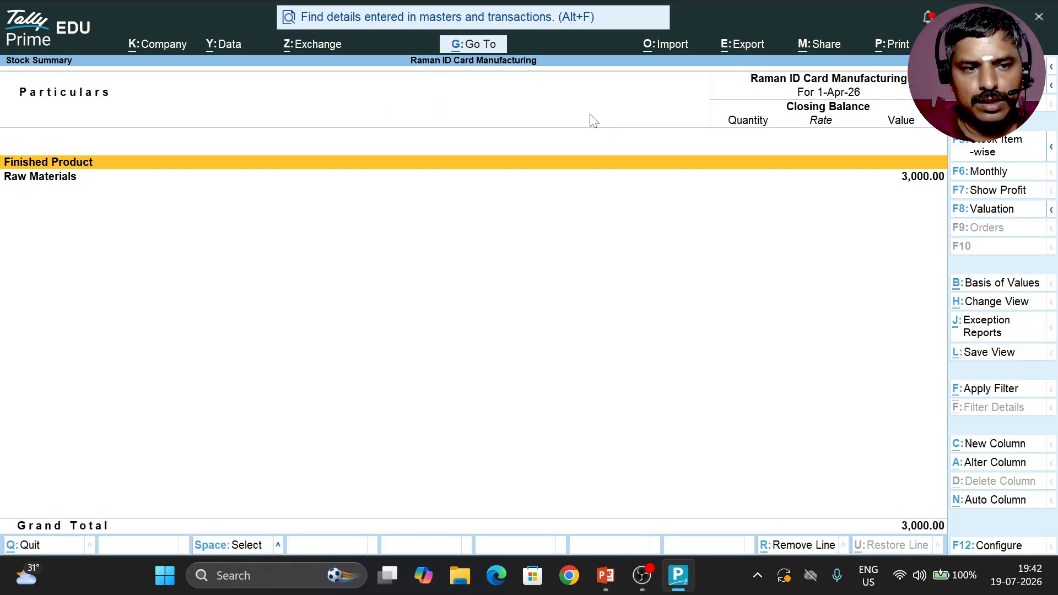
key("Down")
key("Return")
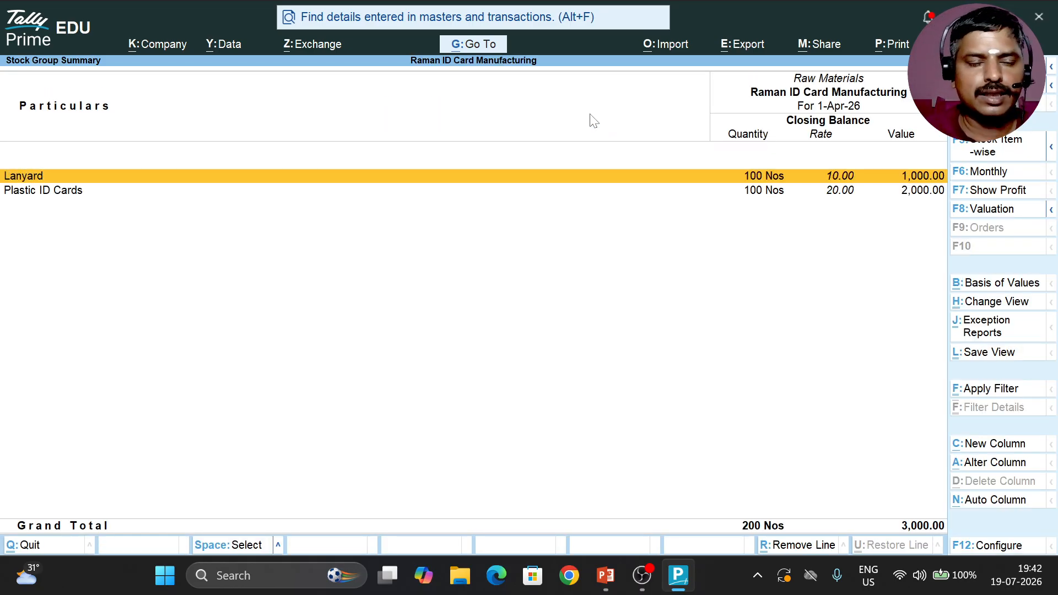
key("Escape")
key("Escape")
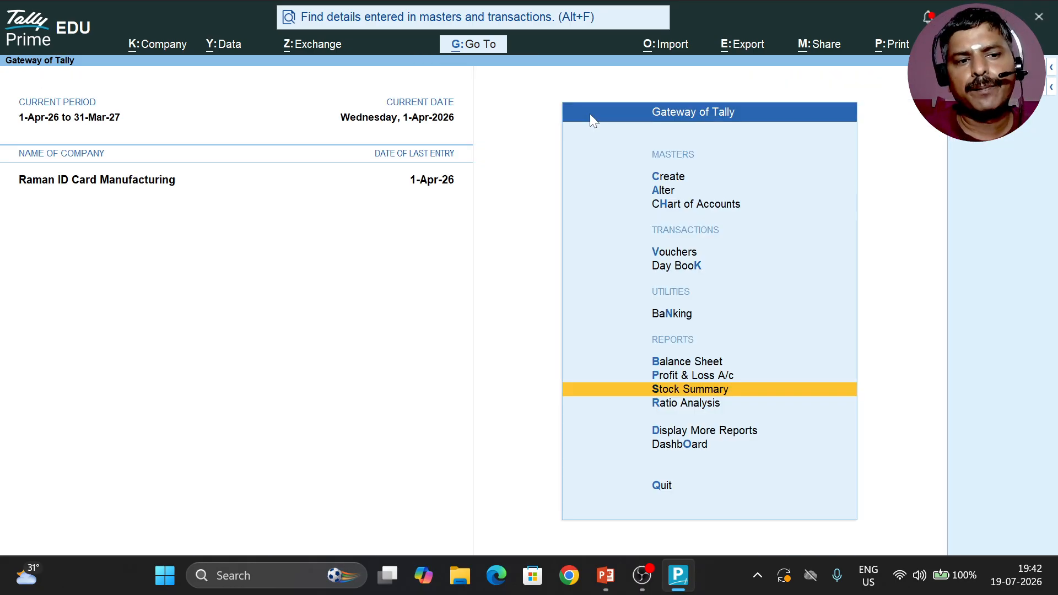
Step: Start a new voucher and change its type to Stock Journal
key("Up")
key("Up")
key("Up")
key("Up")
key("Up")
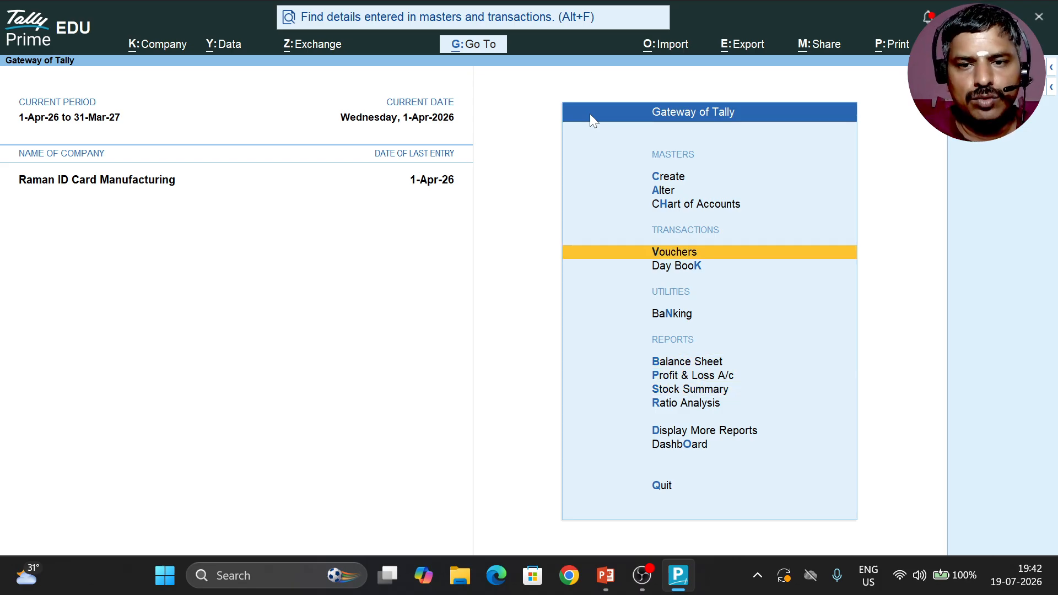
key("Return")
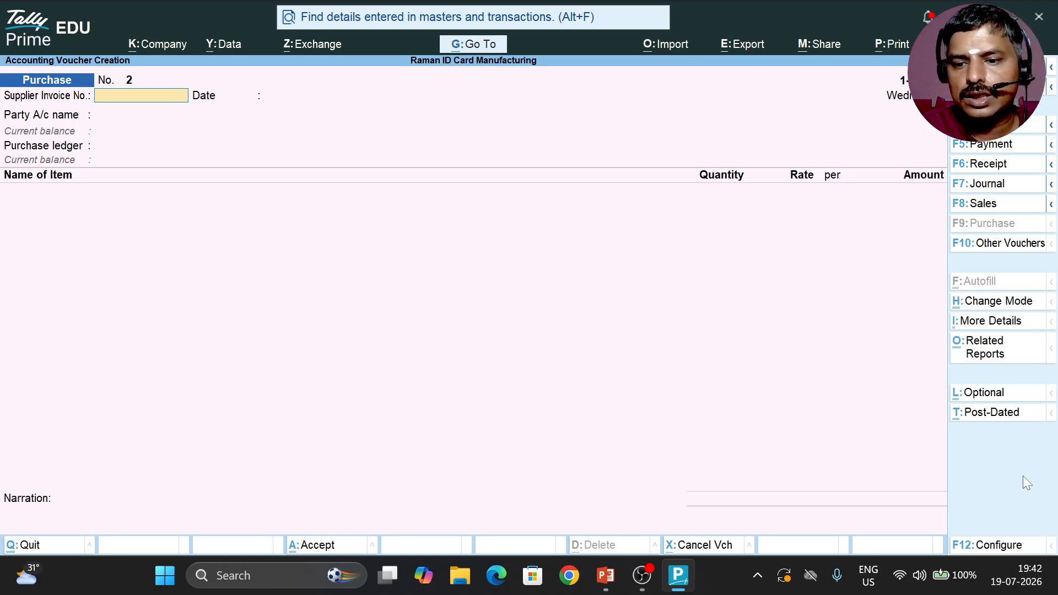
left_click(1009, 249)
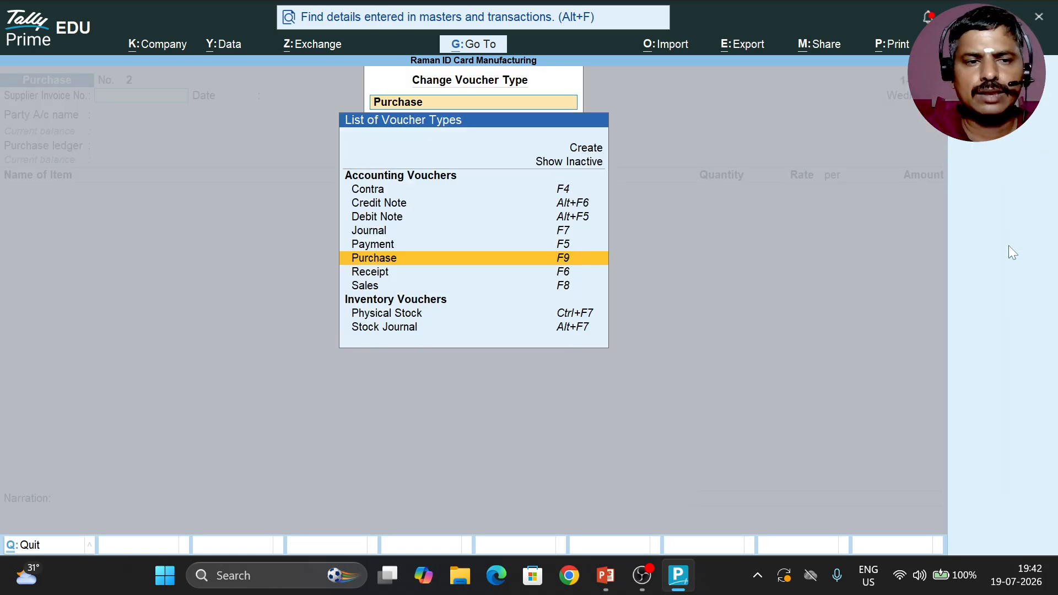
key("Down")
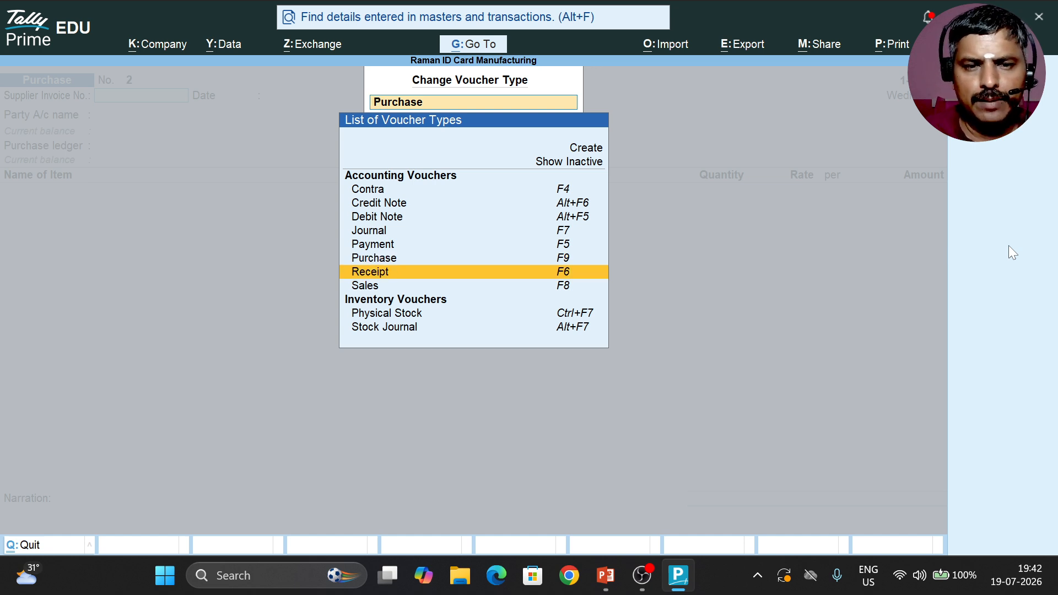
key("Down")
key("Down")
key("Down")
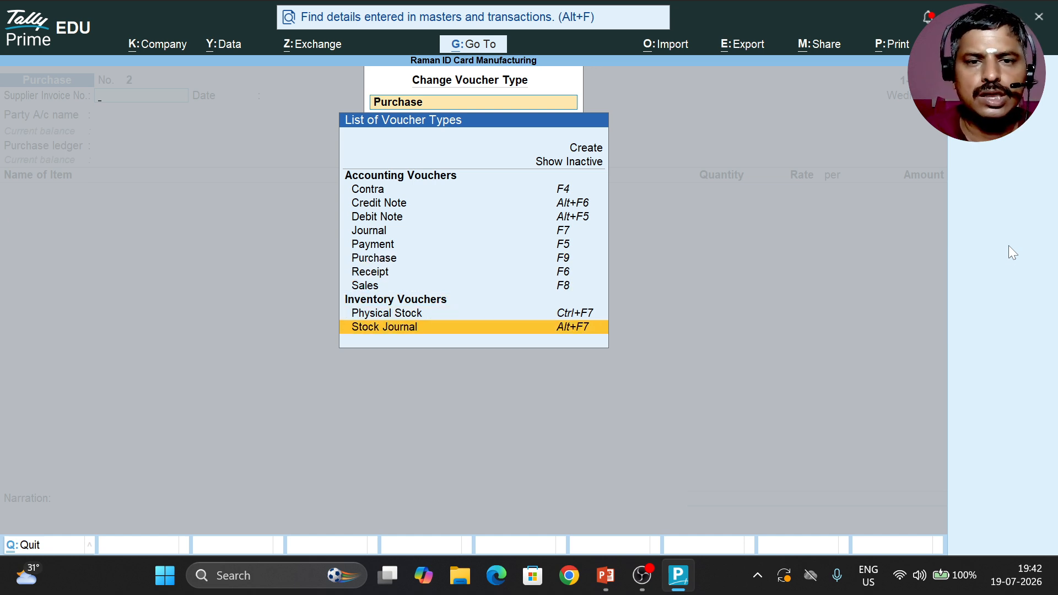
key("Return")
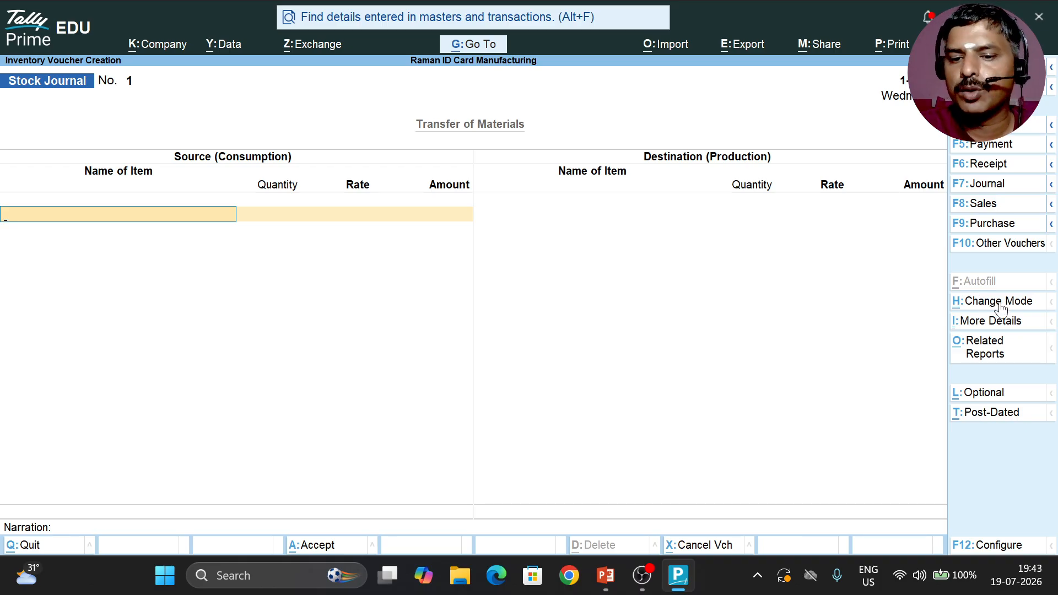
Step: Switch the Stock Journal voucher's mode to Use for Manufacturing Journal
left_click(1027, 306)
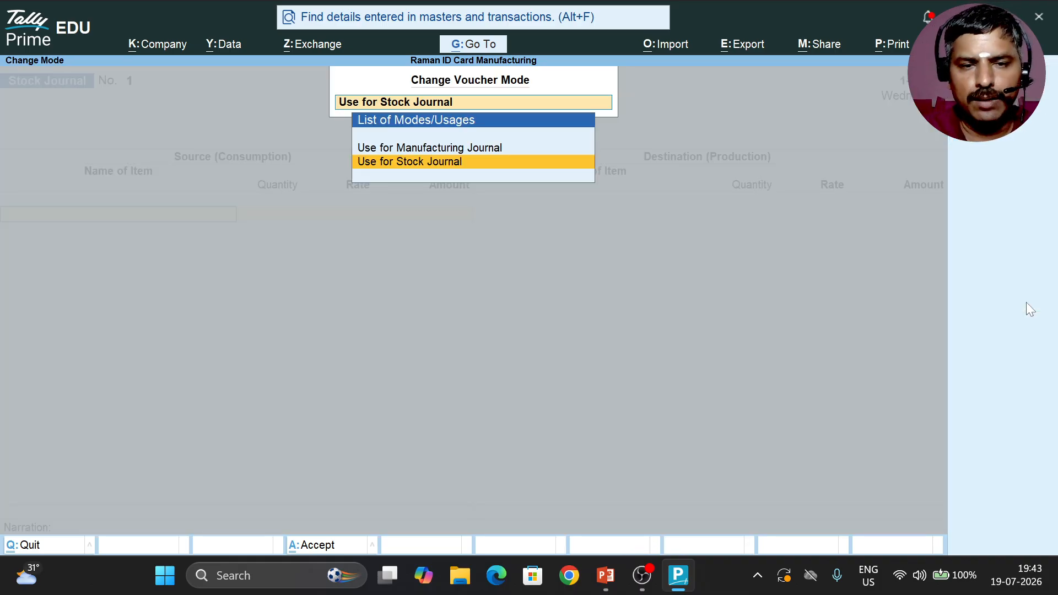
key("Up")
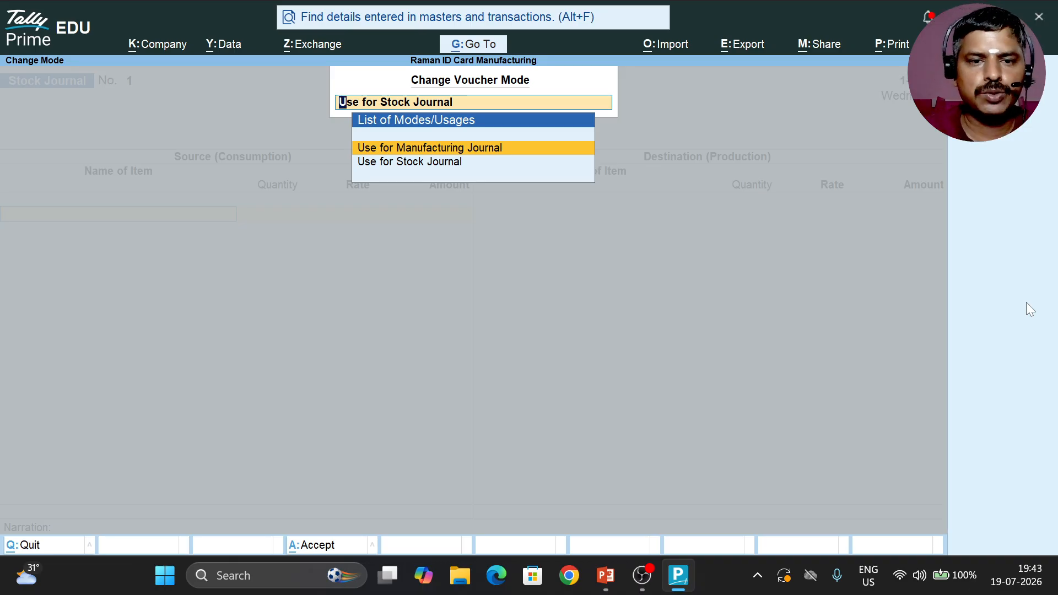
key("Down")
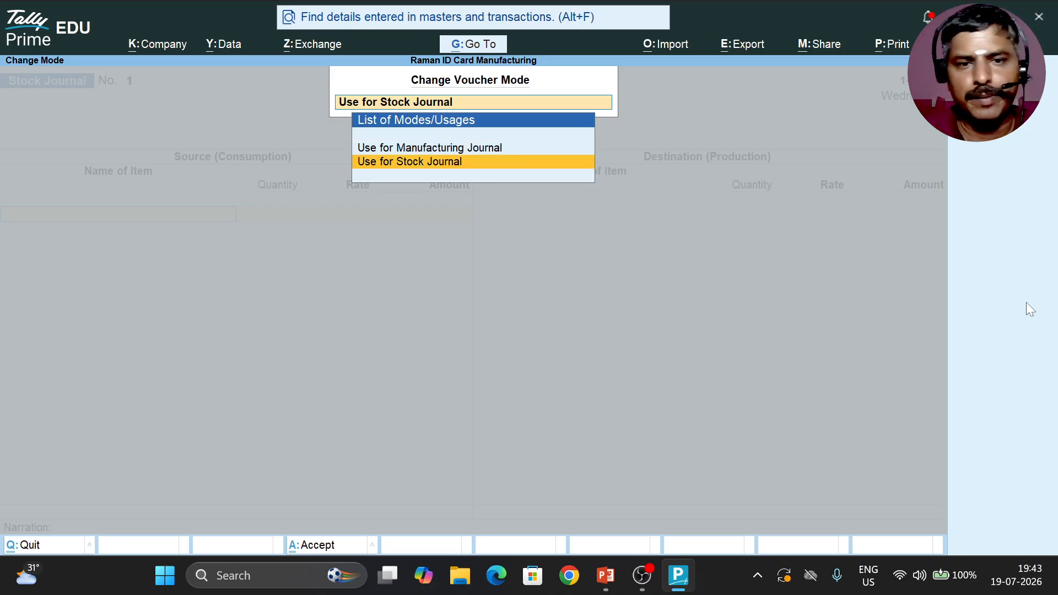
key("Up")
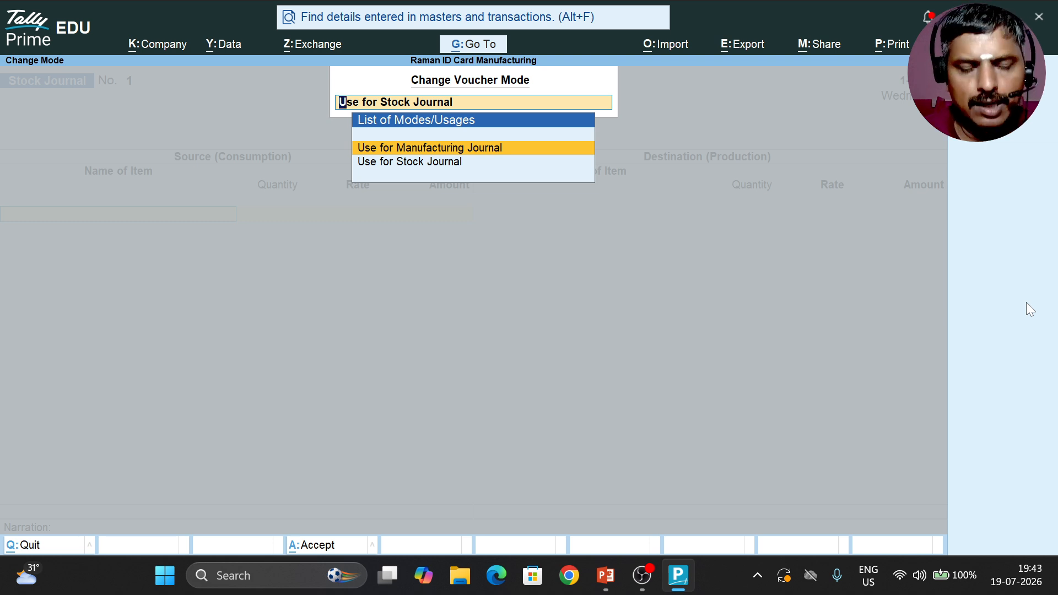
key("Return")
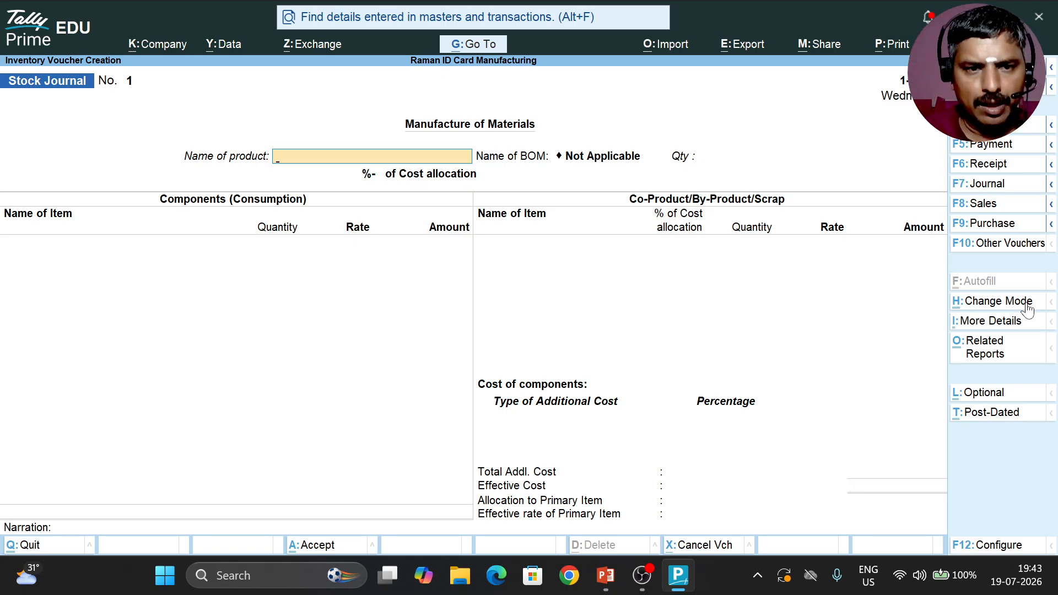
Step: Choose School ID Card as the product to manufacture, with the School ID Card bill of materials
key("space")
key("Down")
key("Down")
key("Down")
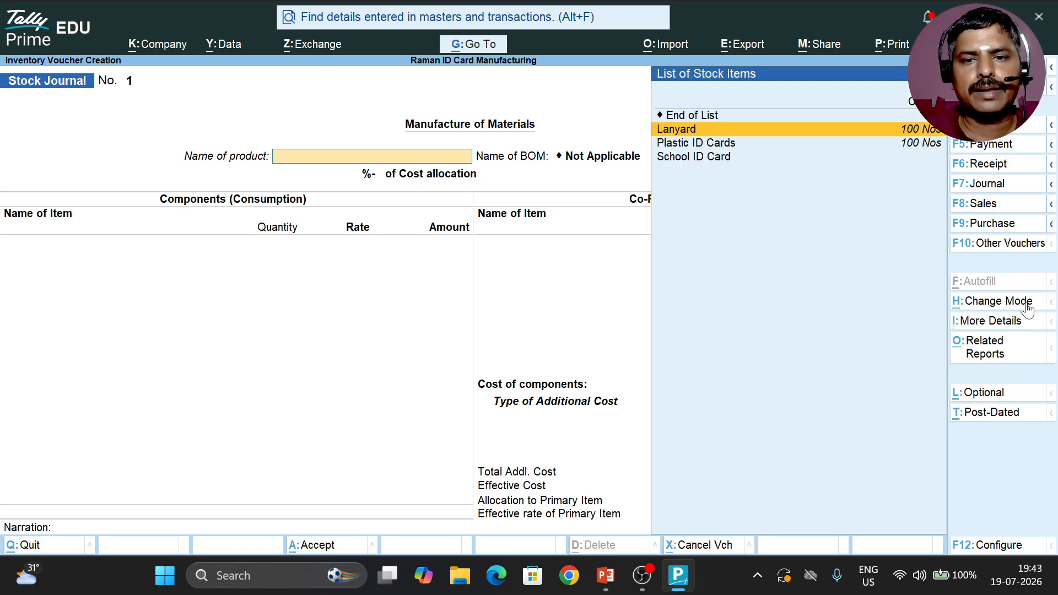
key("Return")
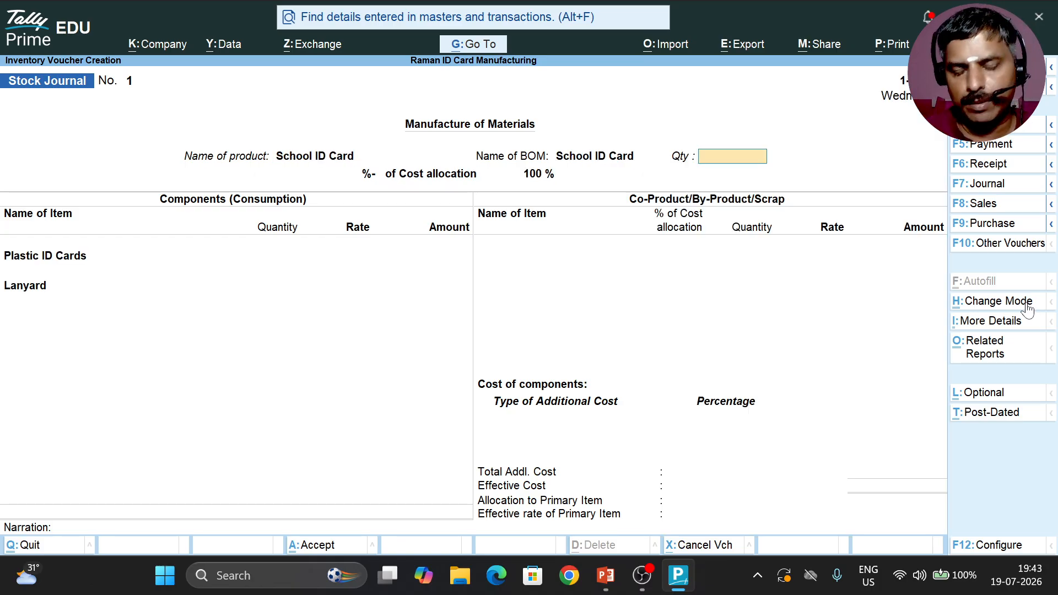
Step: Set the quantity of School ID Cards to manufacture to 50 Nos
type("100")
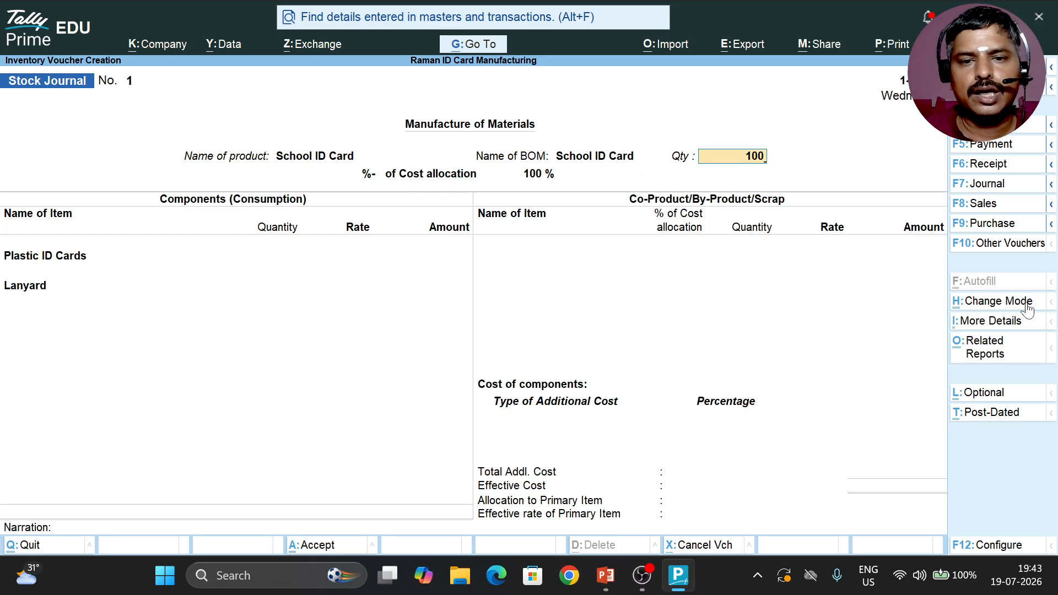
key("BackSpace")
key("BackSpace")
type("5")
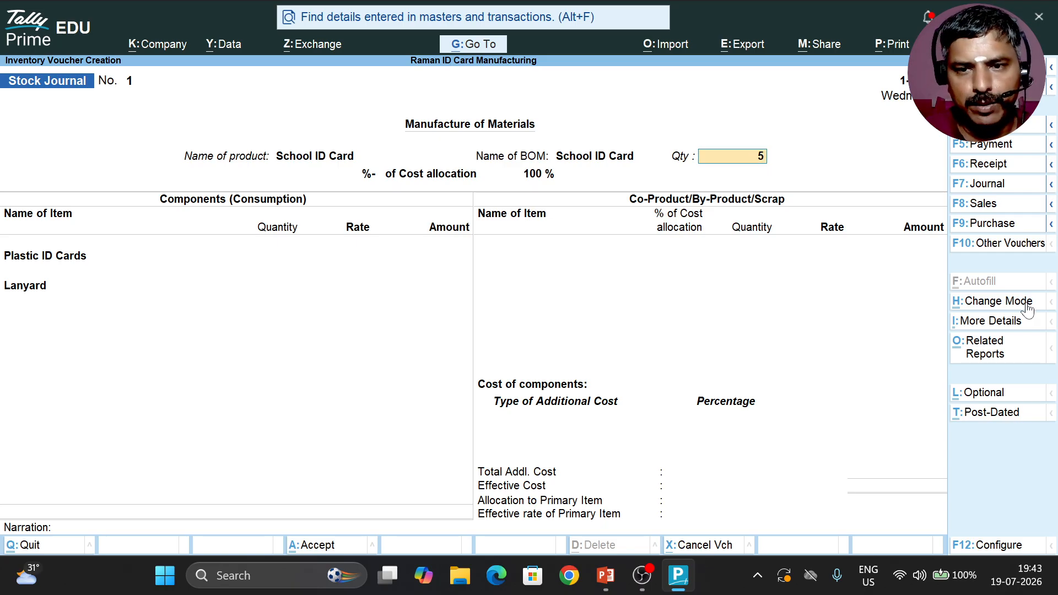
type("0")
key("Return")
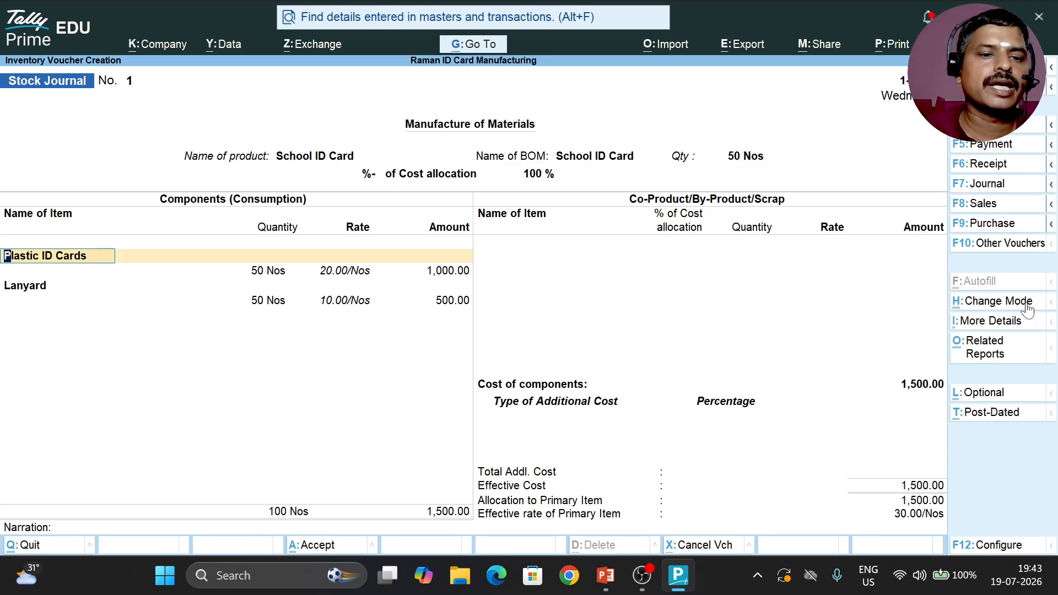
Step: Accept the Plastic ID Cards and Lanyard component lines as filled, and leave the co-product/by-product/scrap section empty
key("Return")
key("Return")
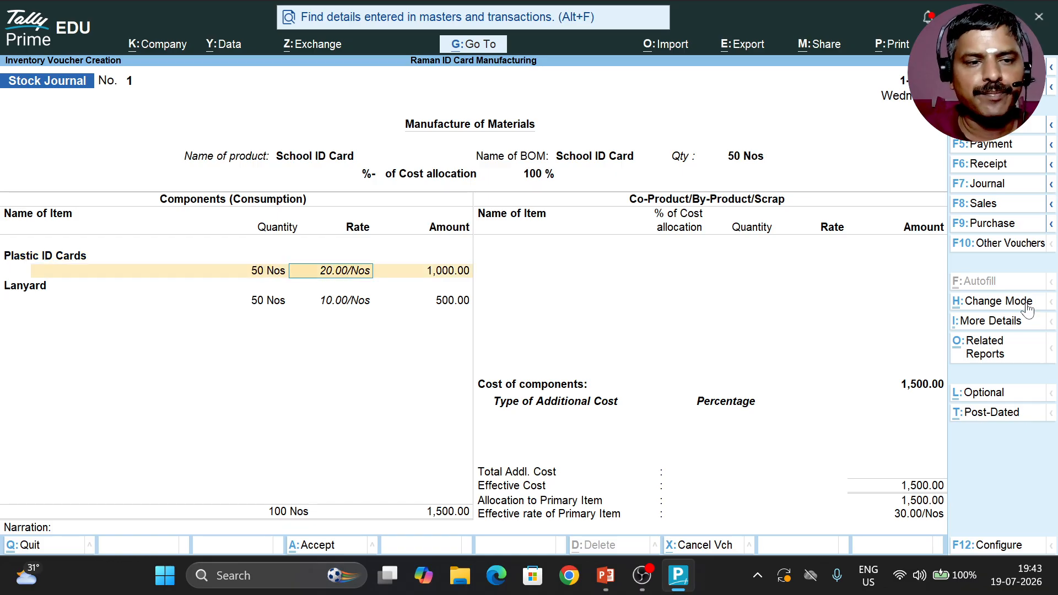
key("Return")
key("Return")
key("Return")
key("Return")
key("Return")
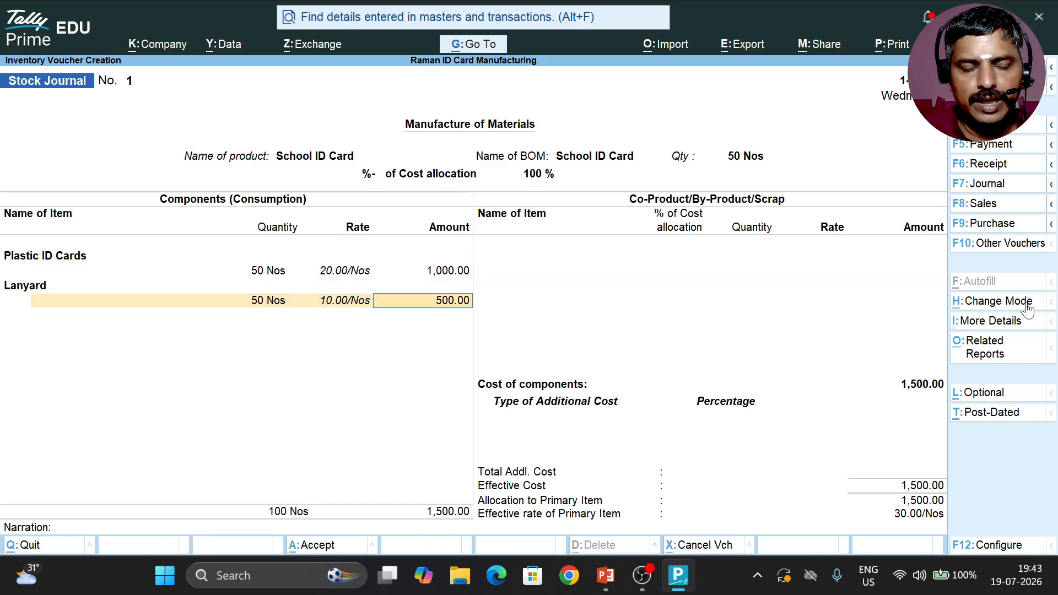
key("Return")
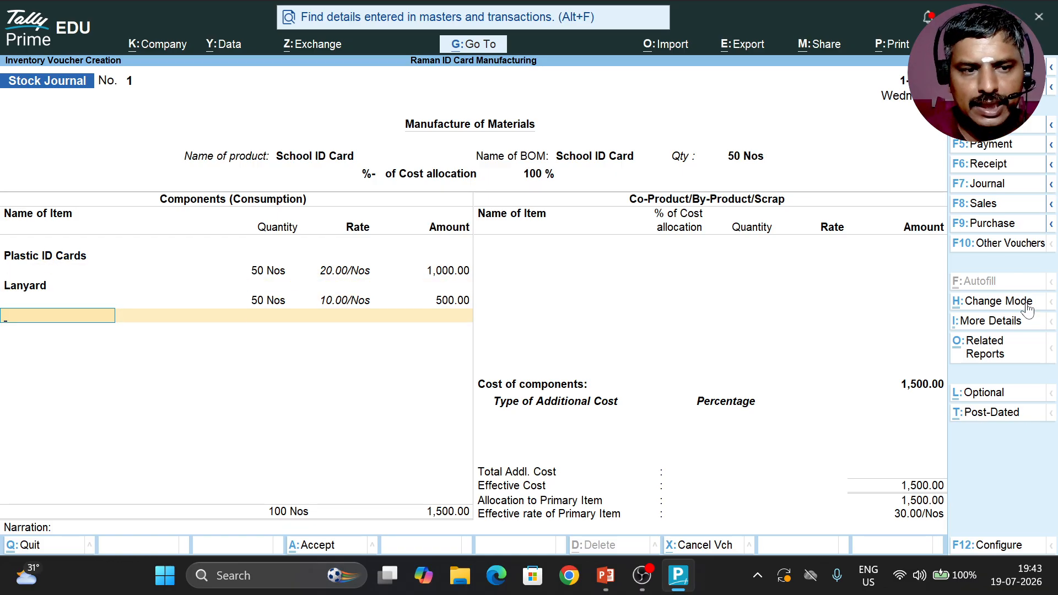
key("Return")
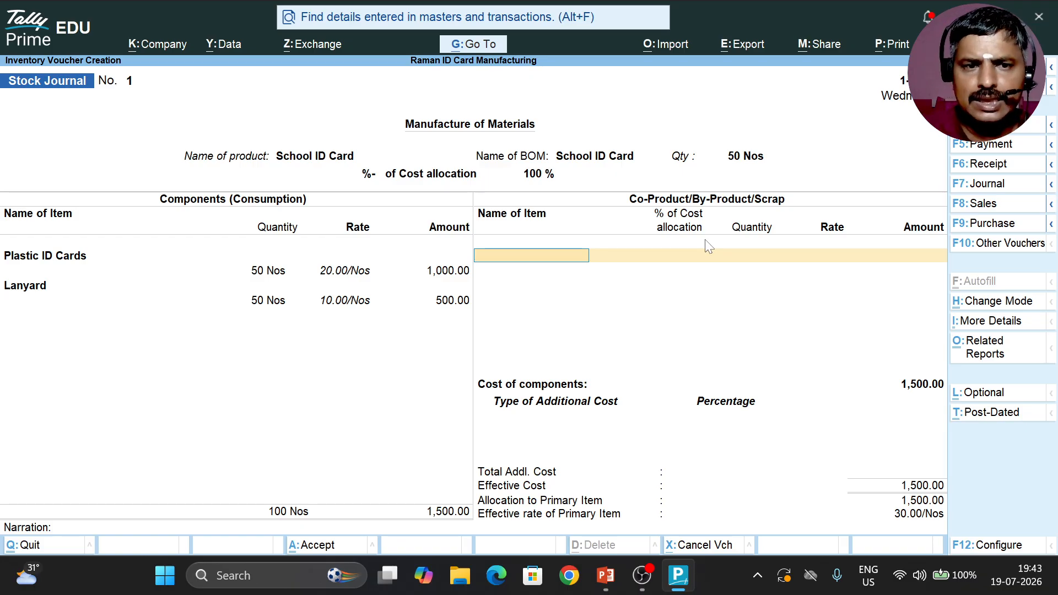
key("Return")
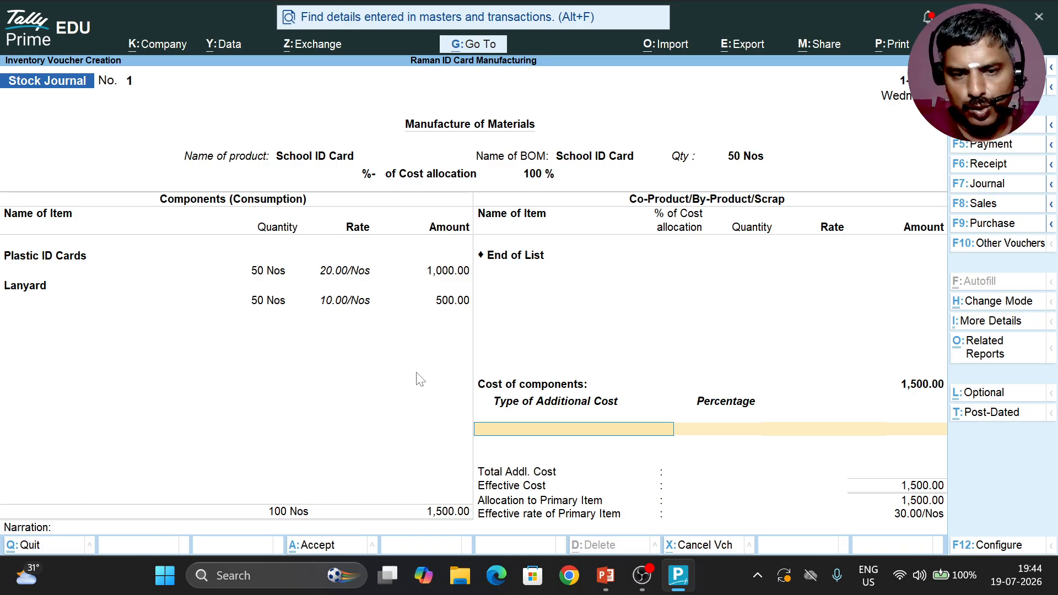
Step: Create an additional cost ledger named Overhead Expenses under Direct Expenses from within the manufacturing journal
key("alt")
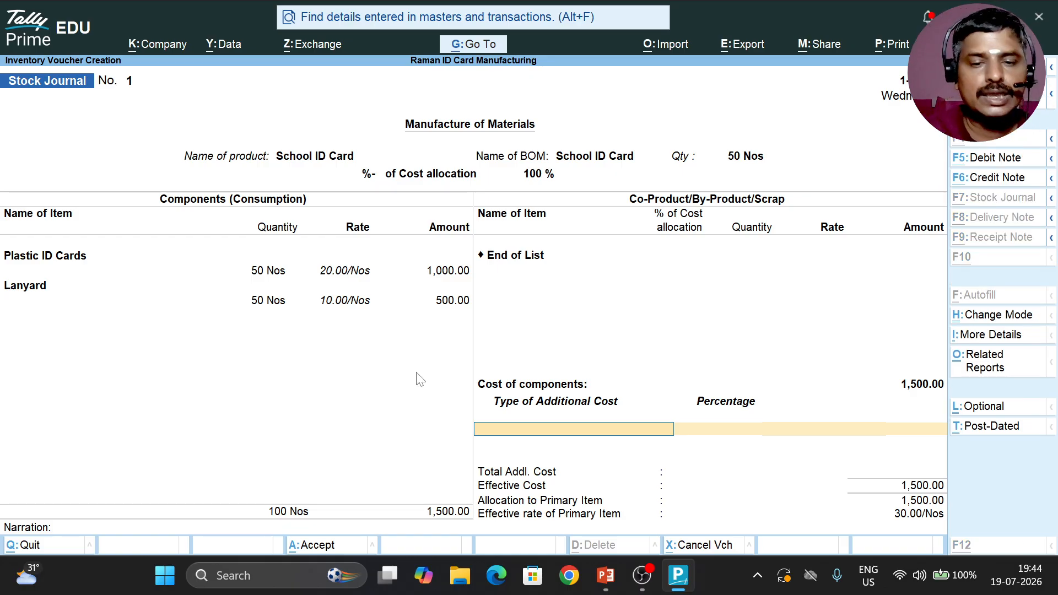
key("alt+c")
type("Ove")
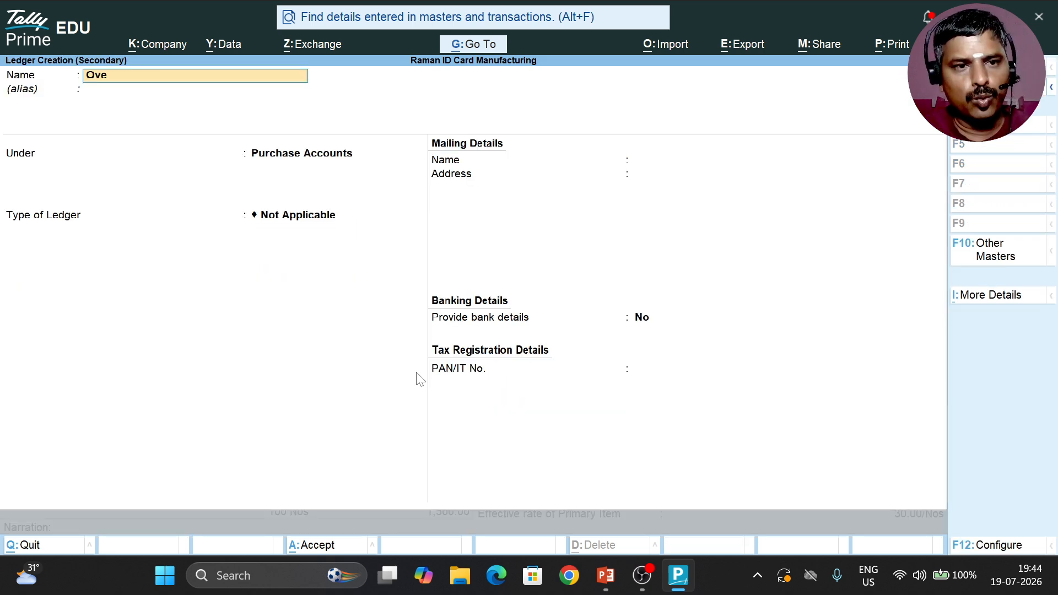
type("rhead Expense")
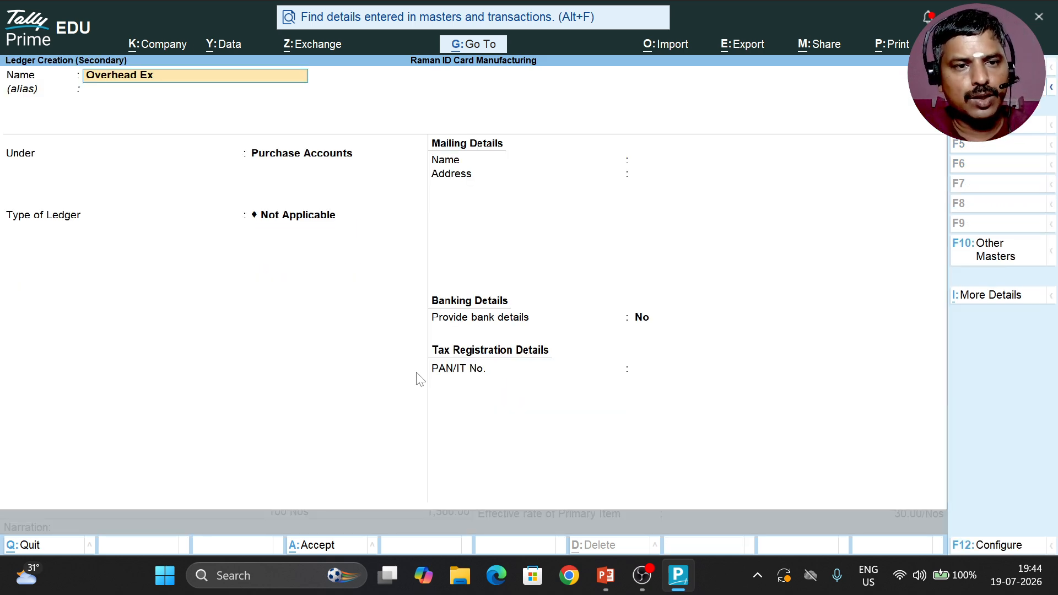
key("Return")
key("Return")
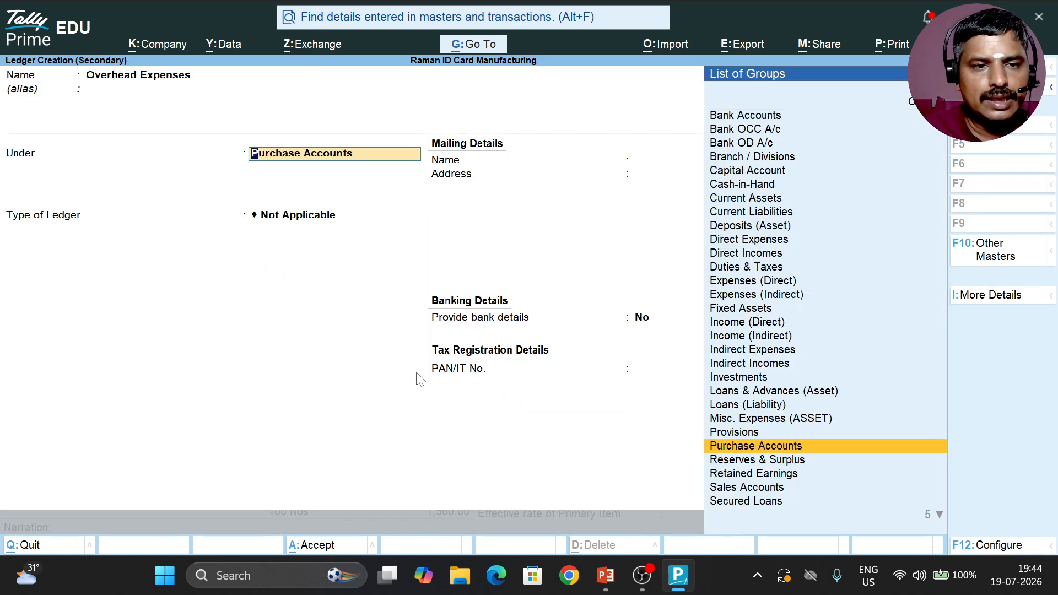
type("Dire")
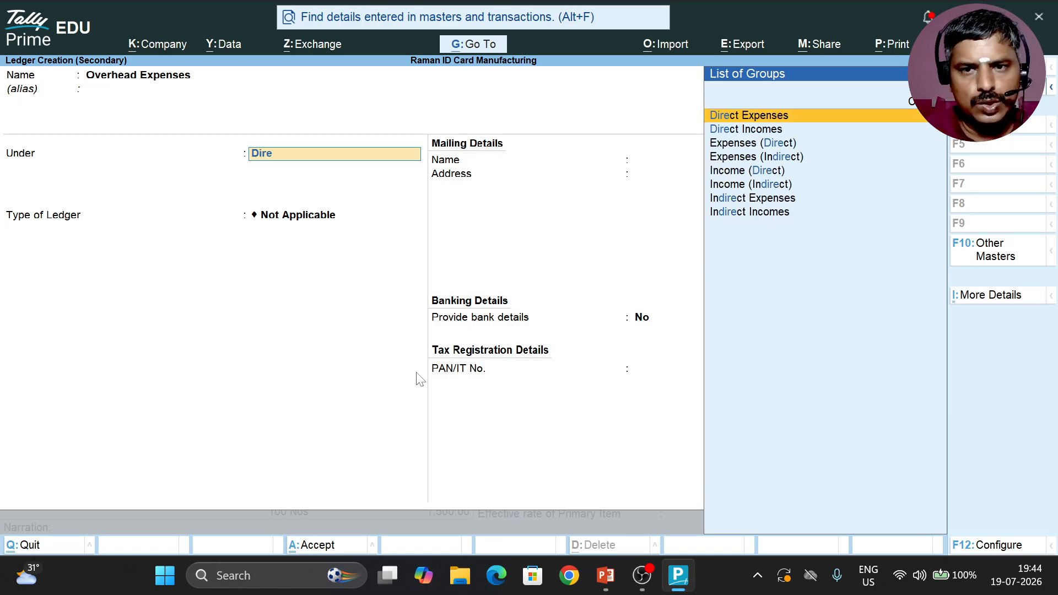
key("Return")
key("Return")
key("Return")
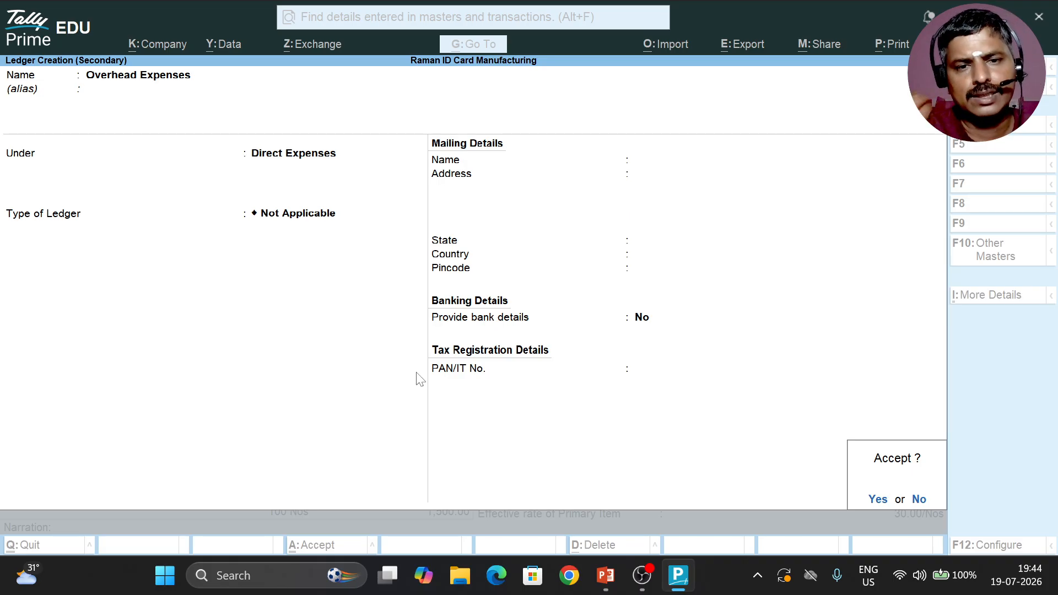
key("Return")
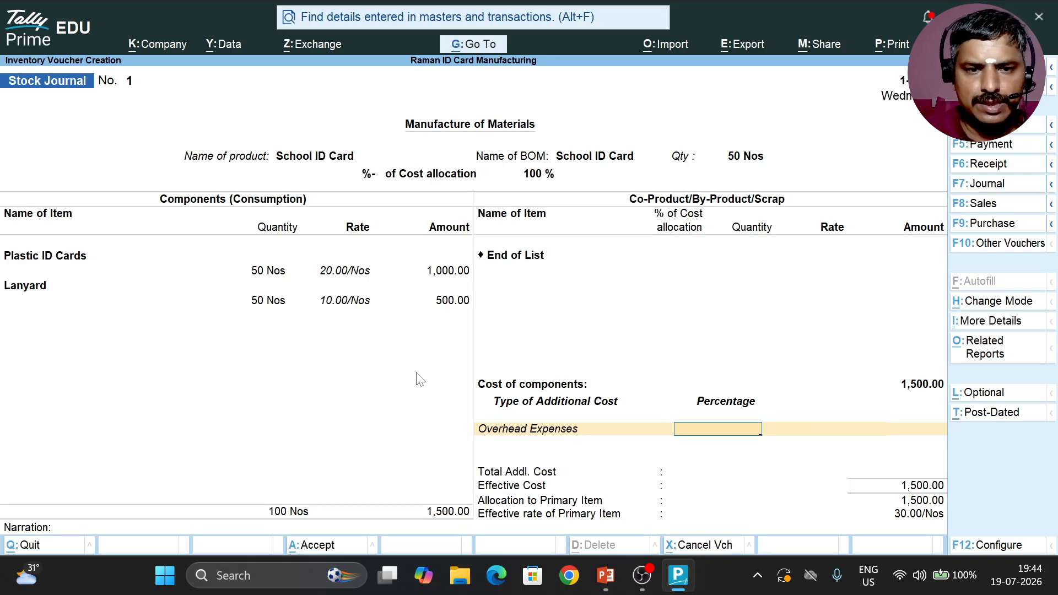
Step: Enter 100 as the Overhead Expenses amount without a percentage, and save the manufacturing journal with no narration
key("Return")
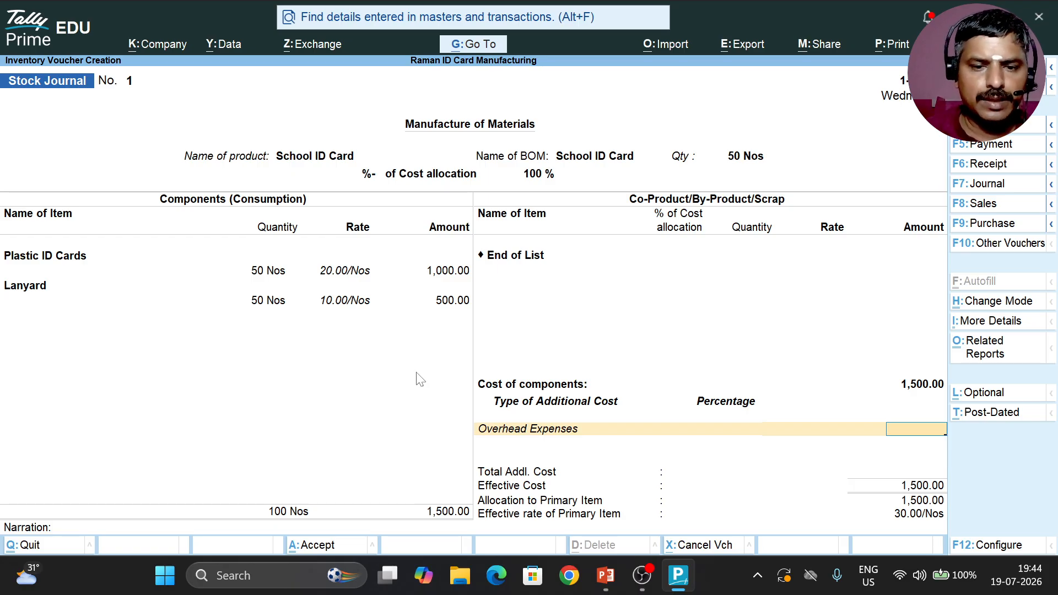
type("100")
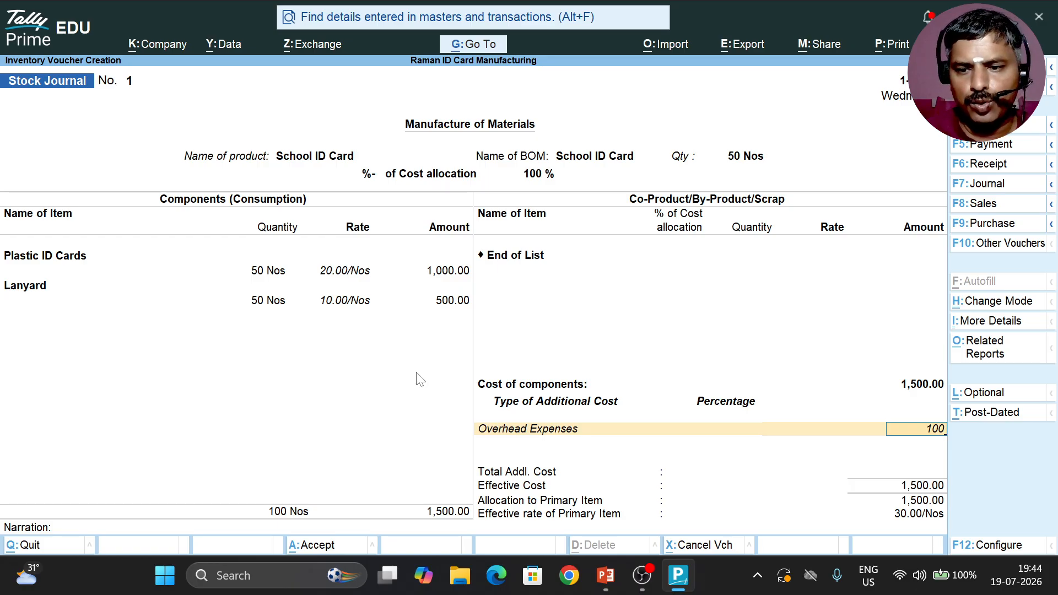
key("Return")
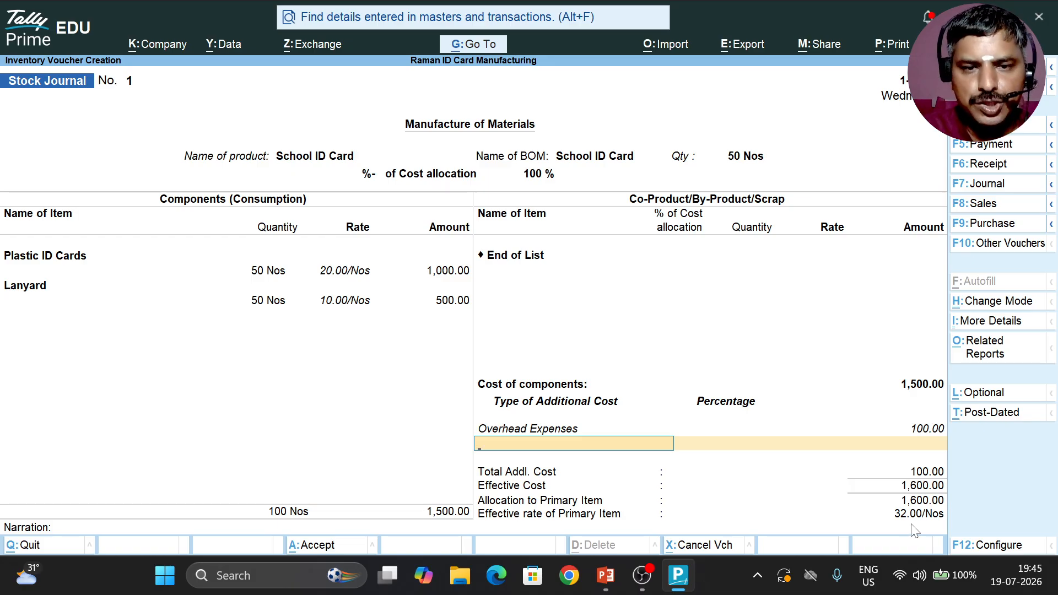
key("Return")
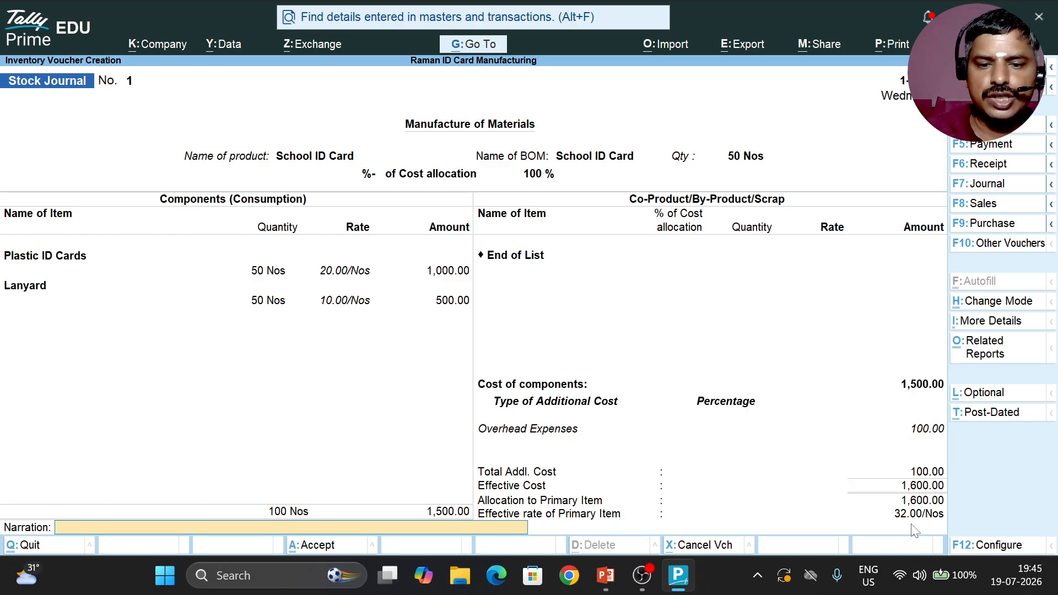
key("Return")
key("Return")
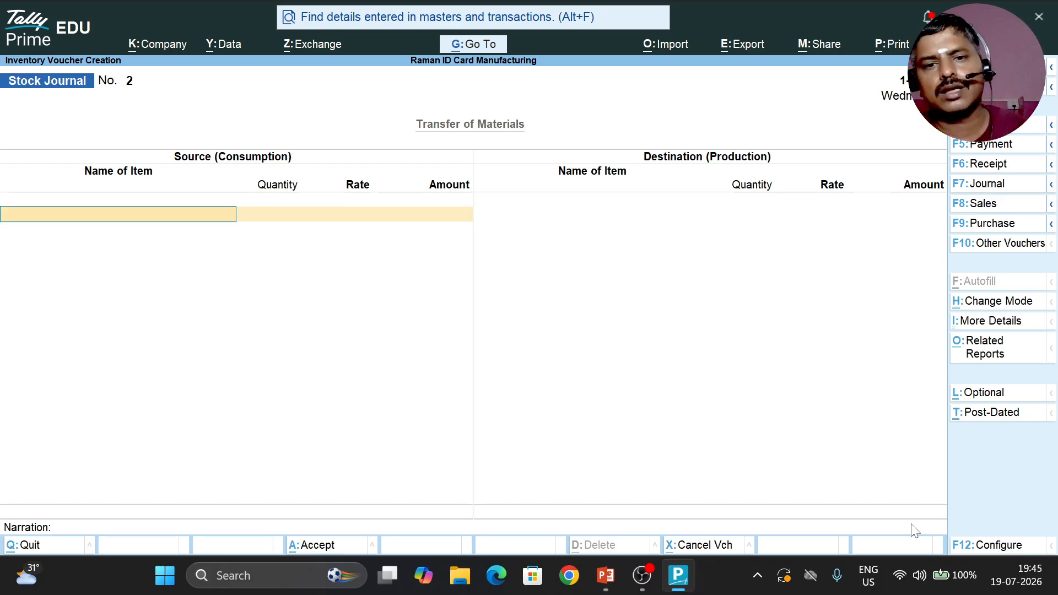
Step: Leave voucher entry and open the Stock Summary report
key("Escape")
key("Return")
key("Down")
key("Down")
key("Down")
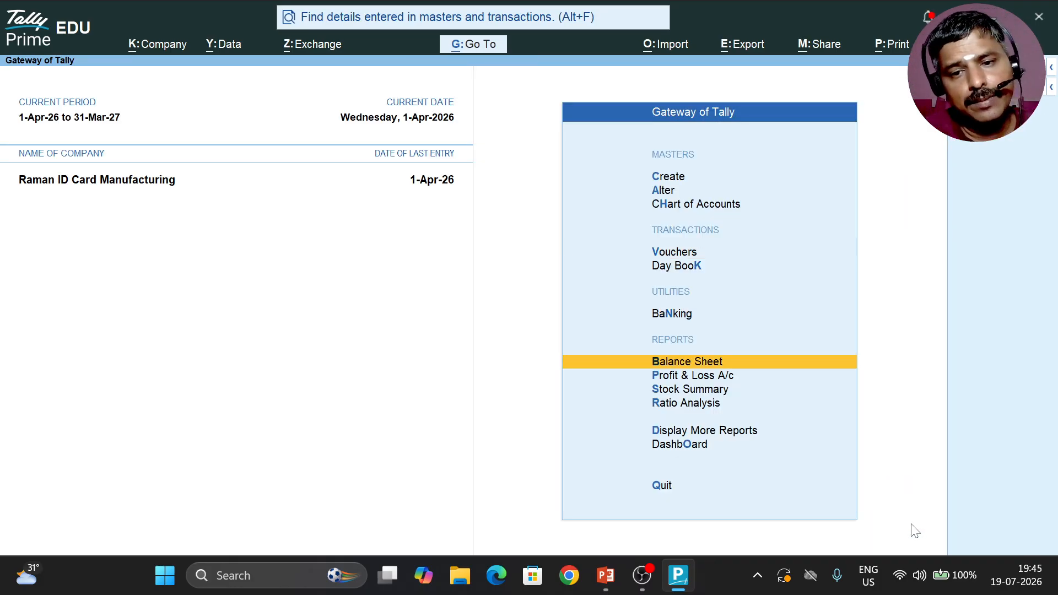
key("Down")
key("Down")
key("Return")
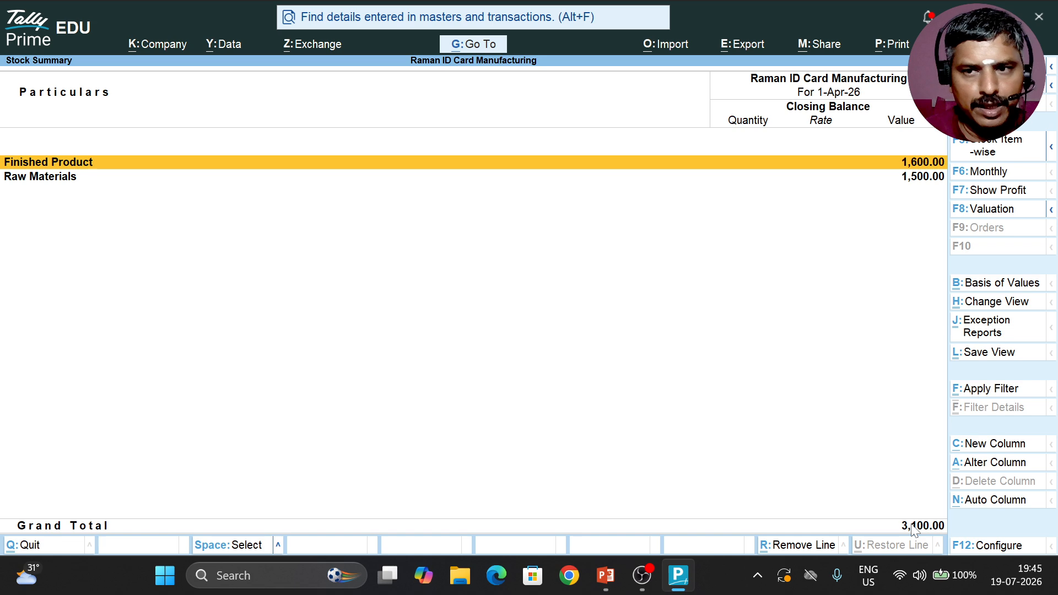
Step: Examine School ID Card's monthly quantities and values in the Finished Product group, then close the reports
key("Return")
key("Return")
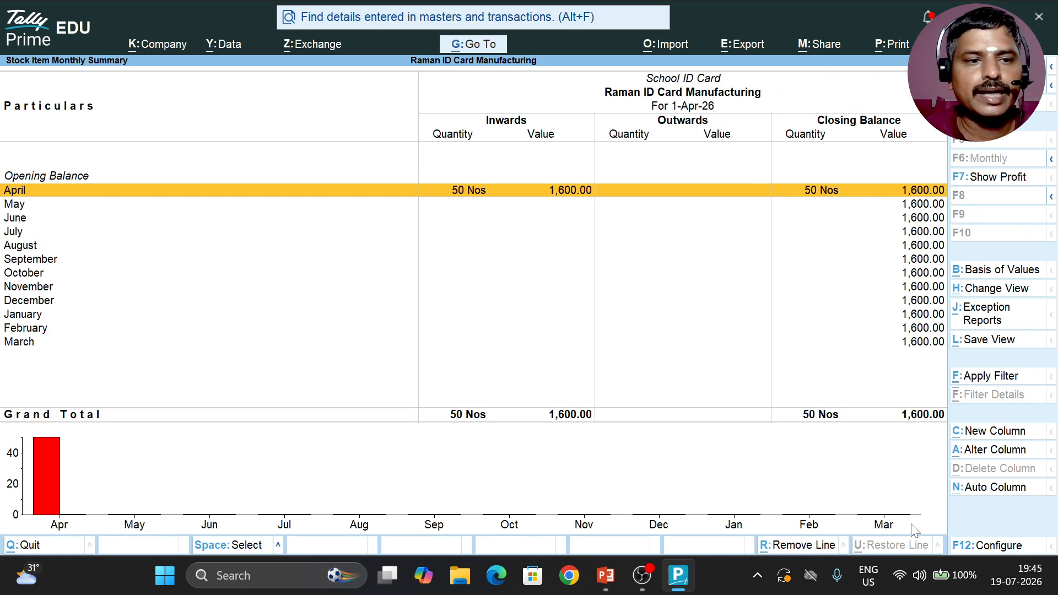
key("Return")
key("Escape")
key("Escape")
key("Escape")
key("Escape")
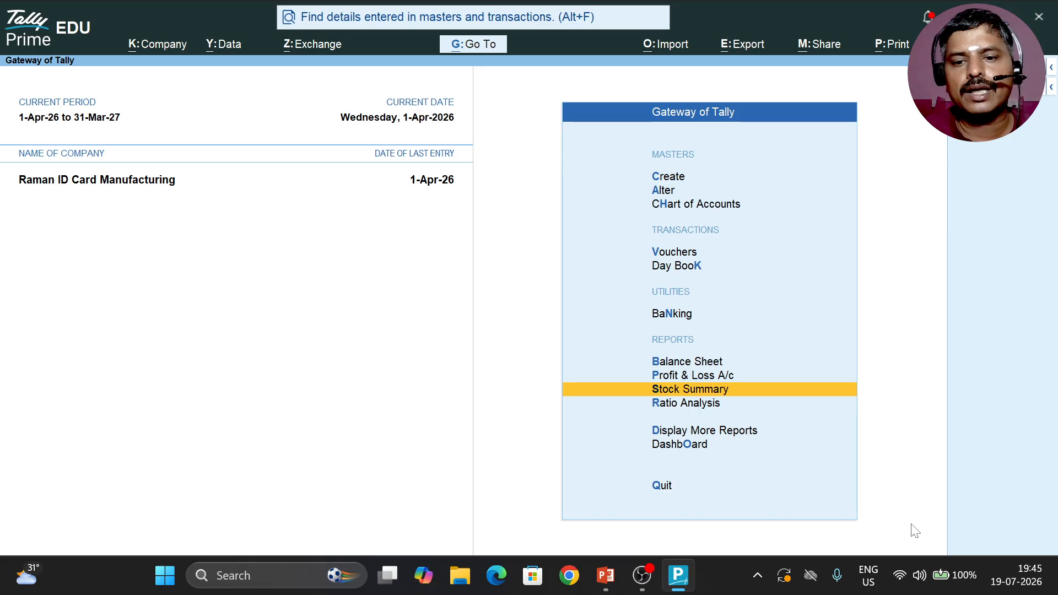
key("Down")
key("Down")
key("Return")
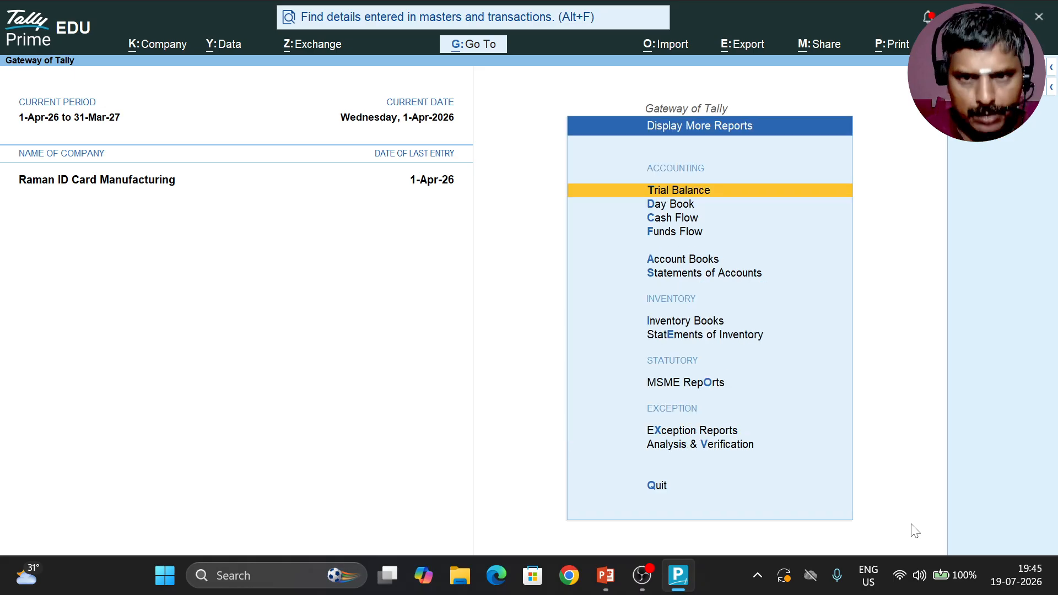
key("Down")
key("Down")
key("Down")
key("Down")
key("Down")
key("Down")
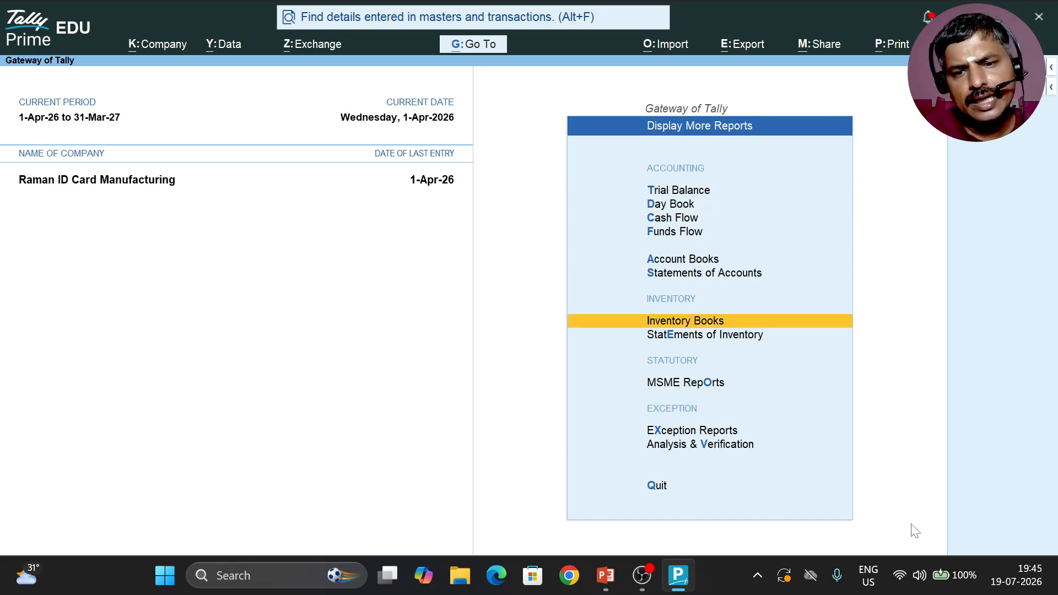
key("Down")
key("Up")
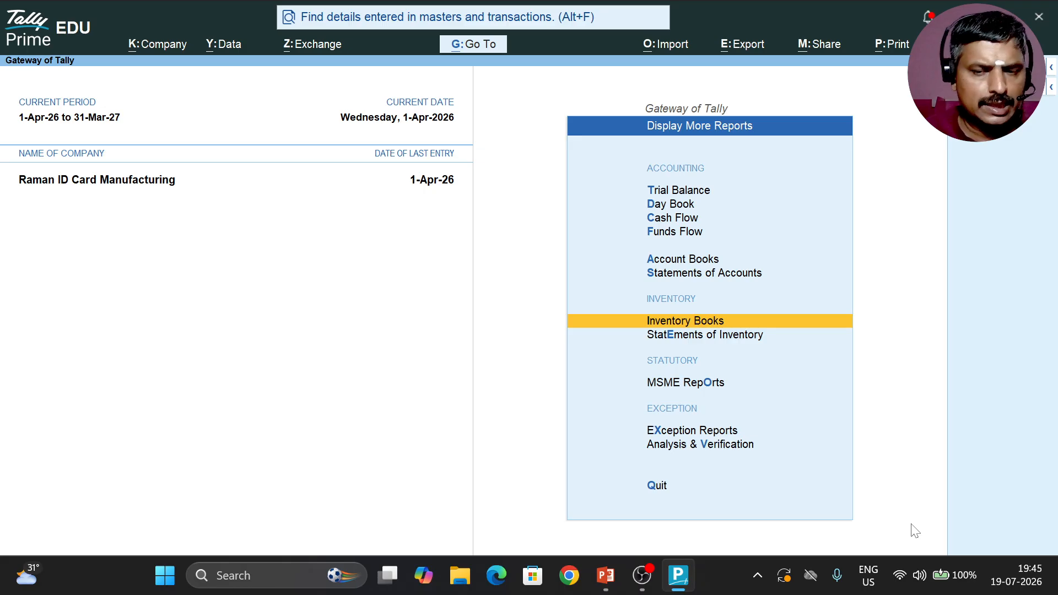
key("Escape")
key("Escape")
key("Escape")
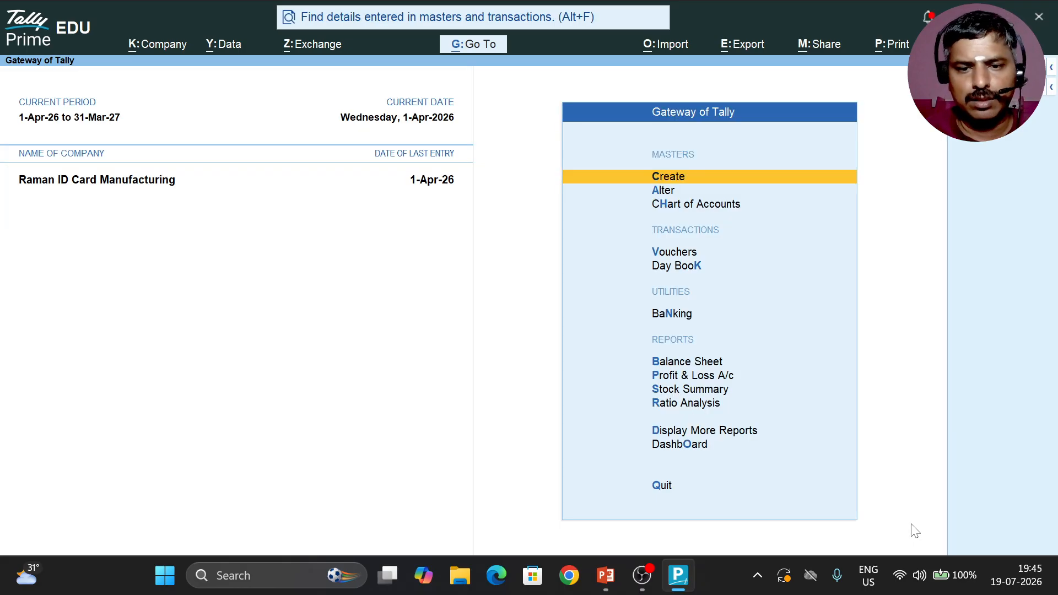
Step: Go to the Movement Analysis reports within Statements of Inventory
key("Down")
key("Down")
key("Down")
key("Down")
key("Down")
key("Down")
key("Down")
key("Down")
key("Down")
key("Down")
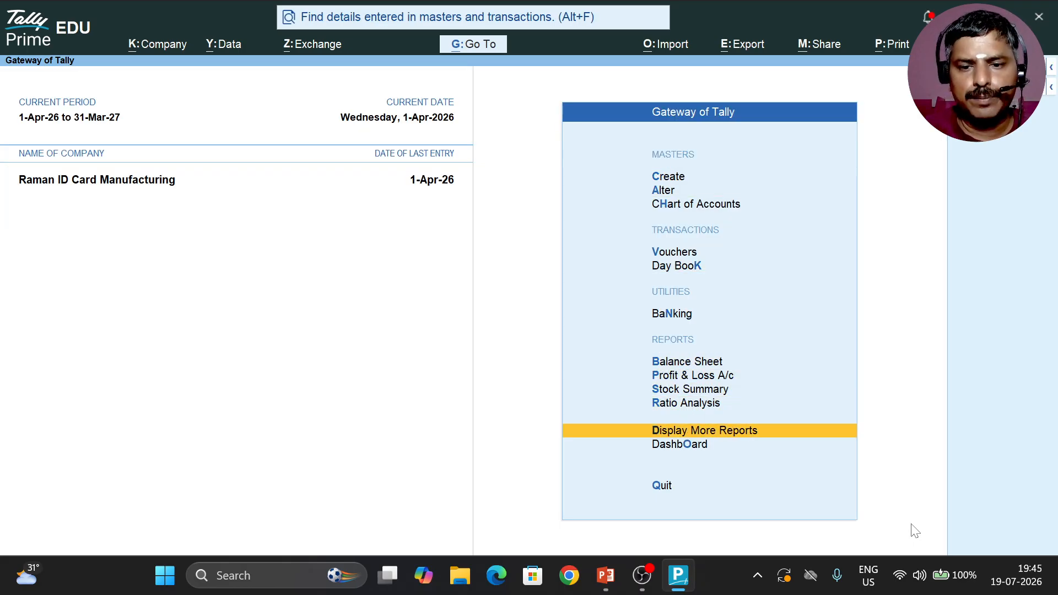
key("Return")
key("Down")
key("Down")
key("Down")
key("Down")
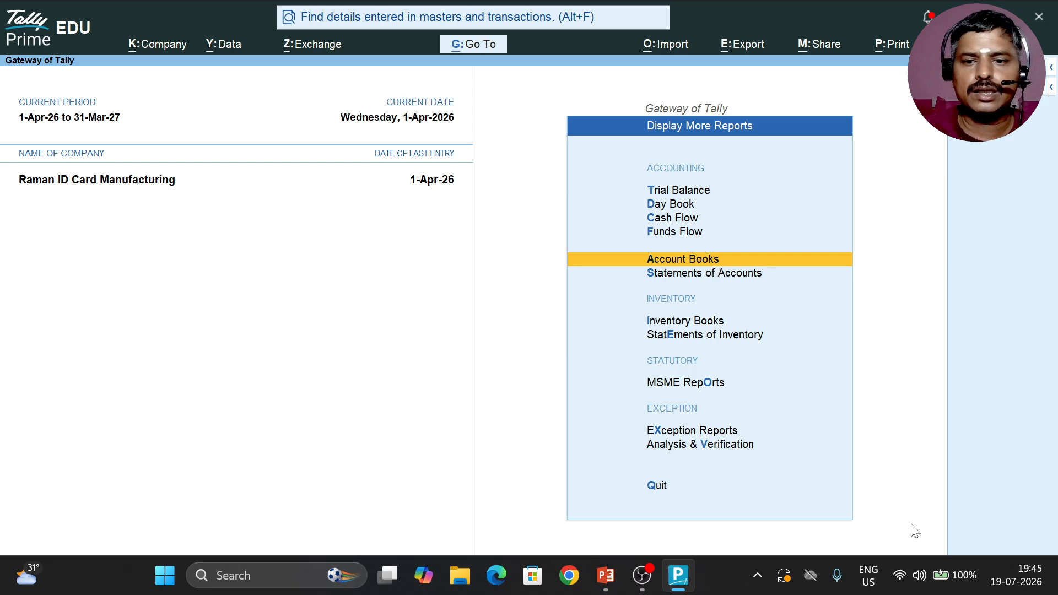
key("Down")
key("Down")
key("Down")
key("Return")
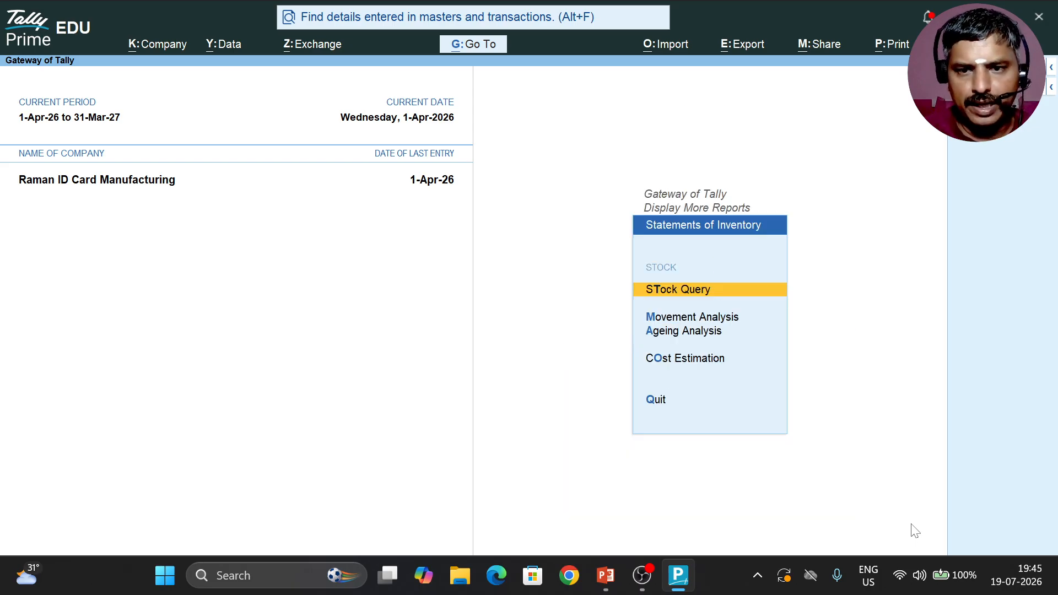
key("Down")
key("Return")
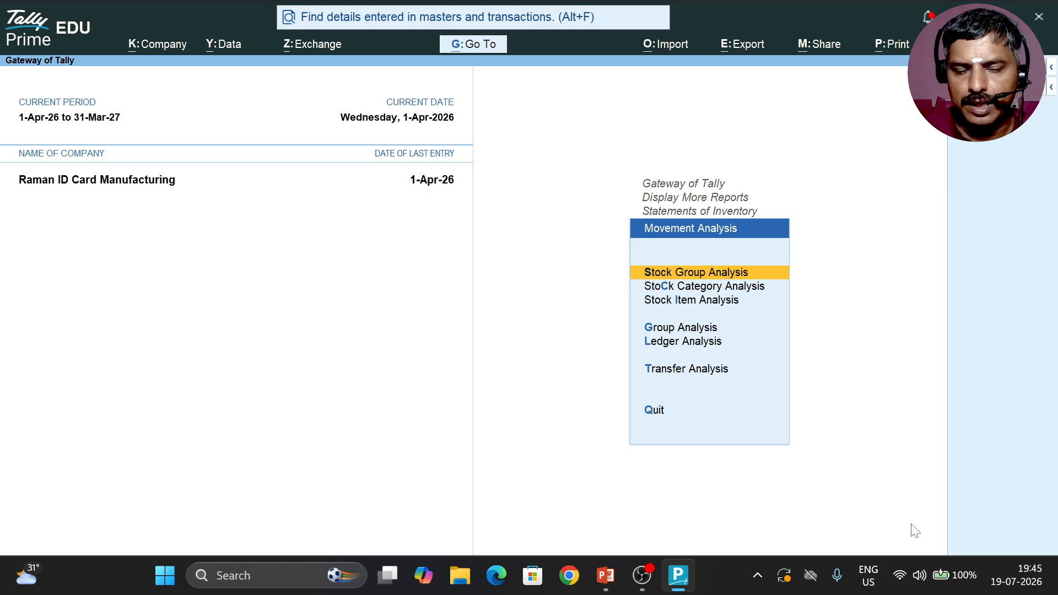
key("Return")
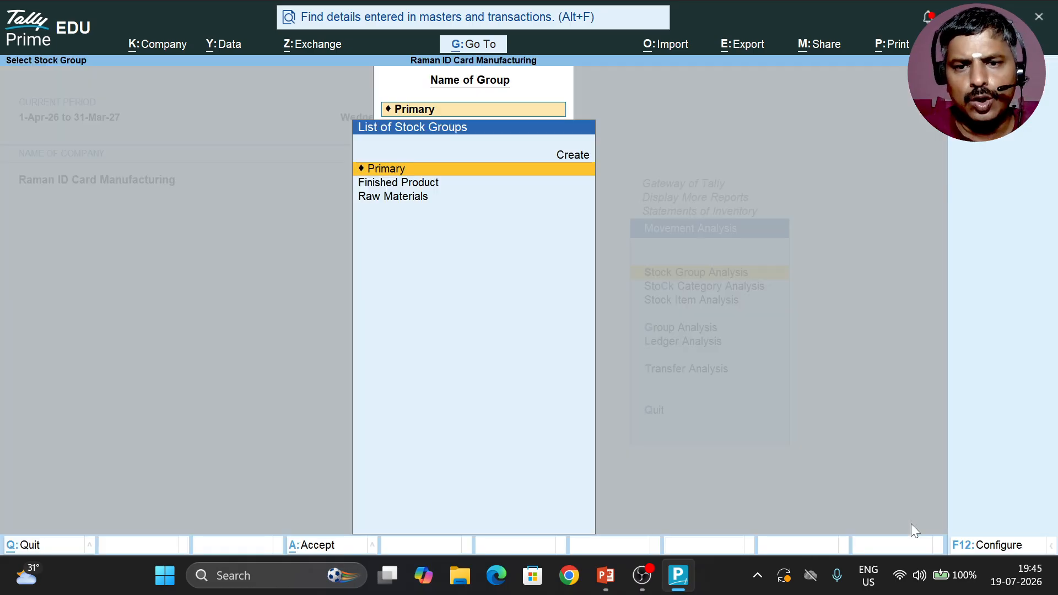
key("Escape")
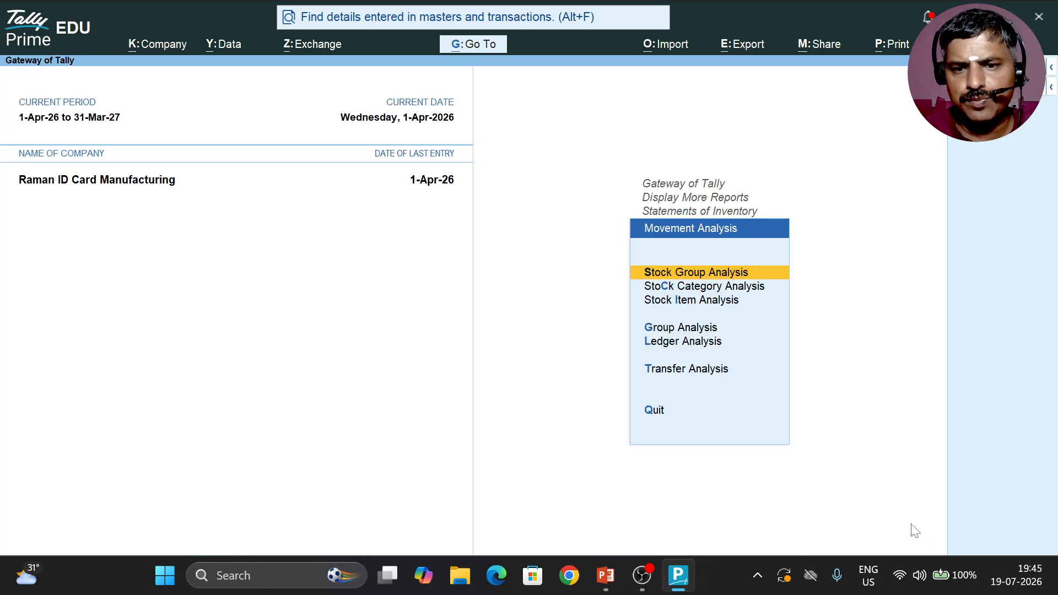
key("Down")
key("Return")
key("Escape")
Step: Open the Transfer Analysis report for the Stock Journal voucher type
key("Down")
key("Down")
key("Down")
key("Down")
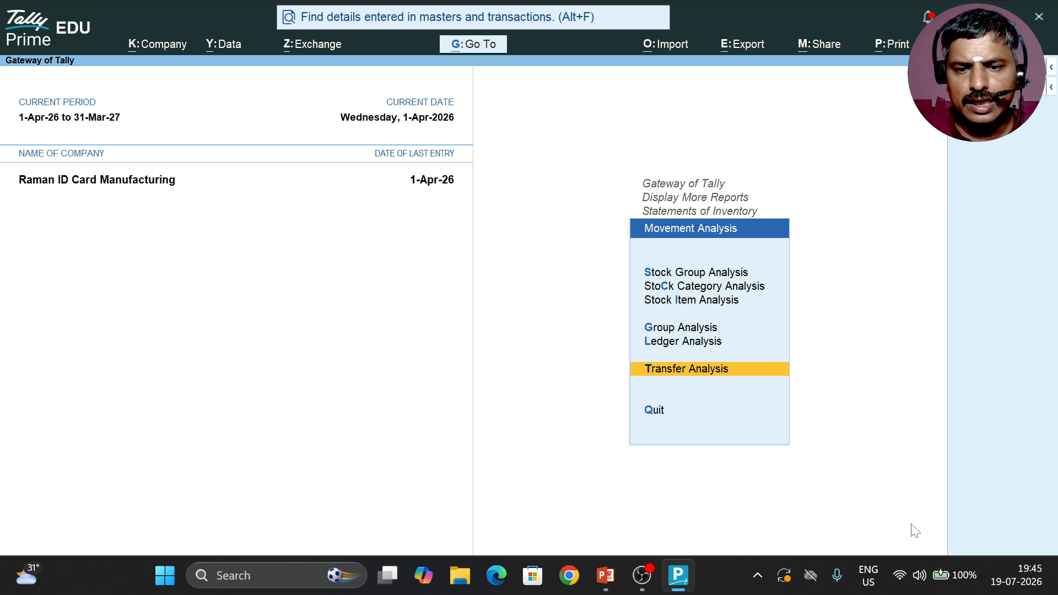
key("Return")
Step: Examine School ID Card's production entry and additional cost under the Stock Journal, then close the Transfer Analysis report
key("Return")
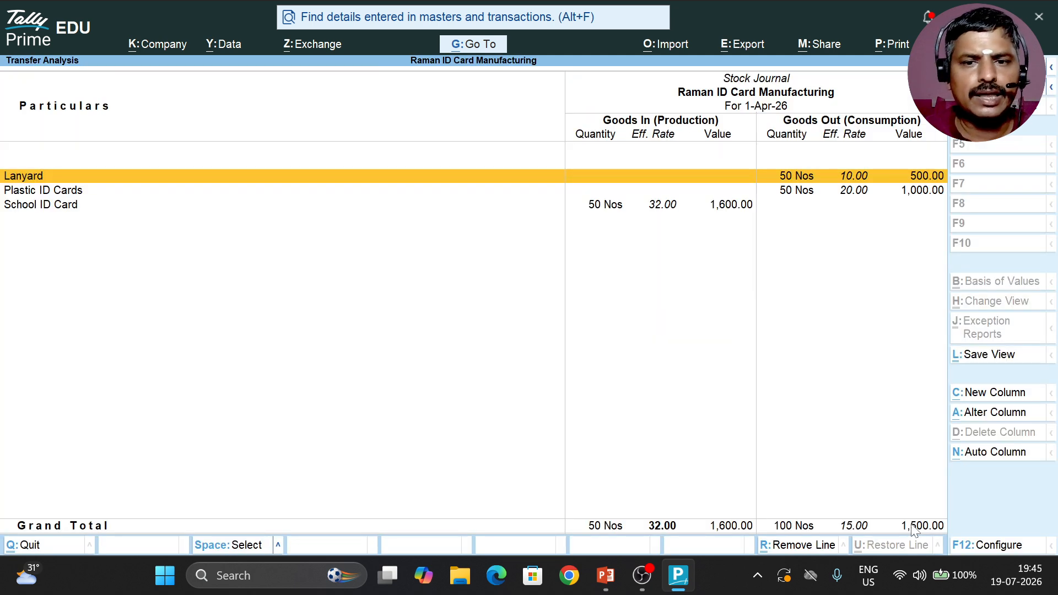
key("Down")
key("Down")
key("Return")
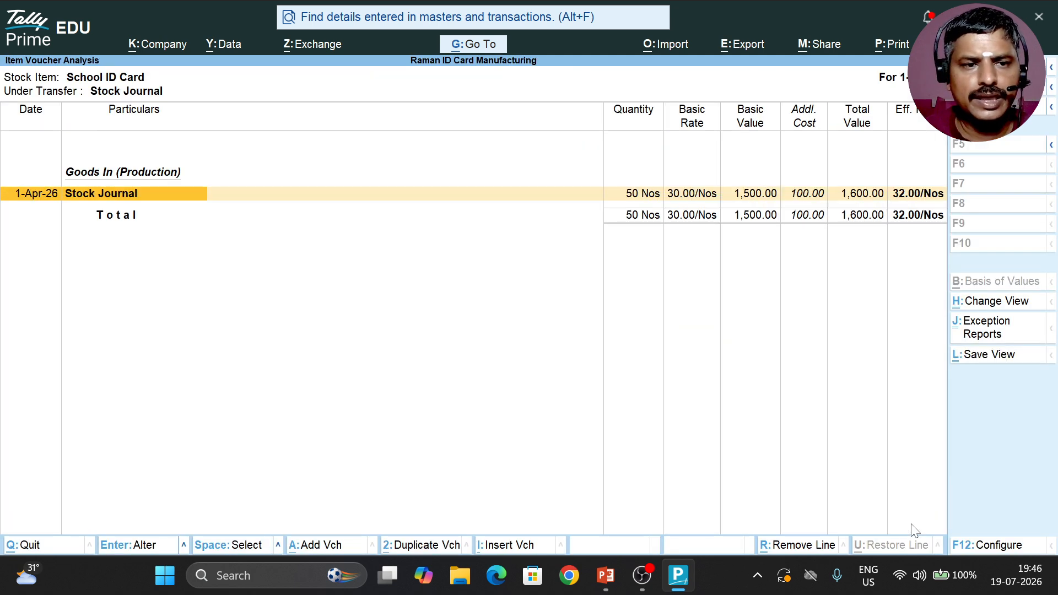
key("Escape")
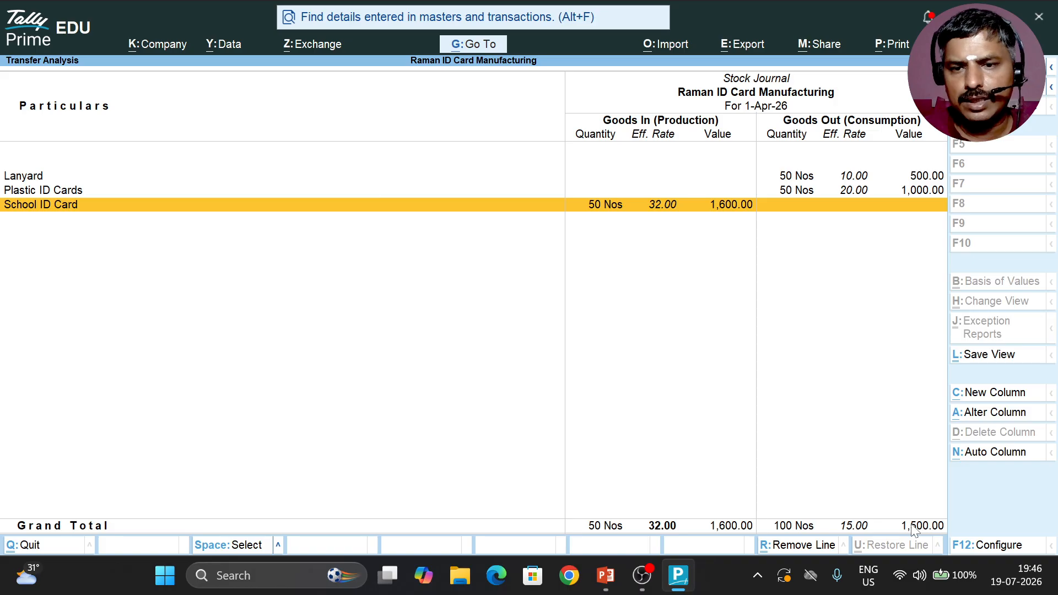
key("Escape")
Step: Leave Movement Analysis and Statements of Inventory, returning to the Gateway of Tally
key("Escape")
key("Escape")
key("Up")
key("Up")
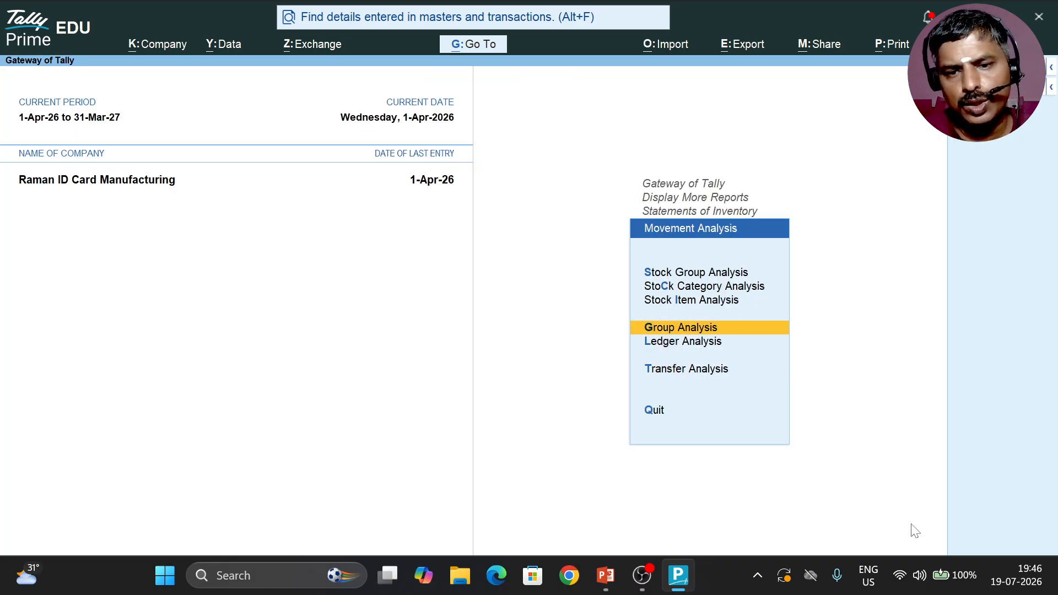
key("Escape")
key("Down")
key("Down")
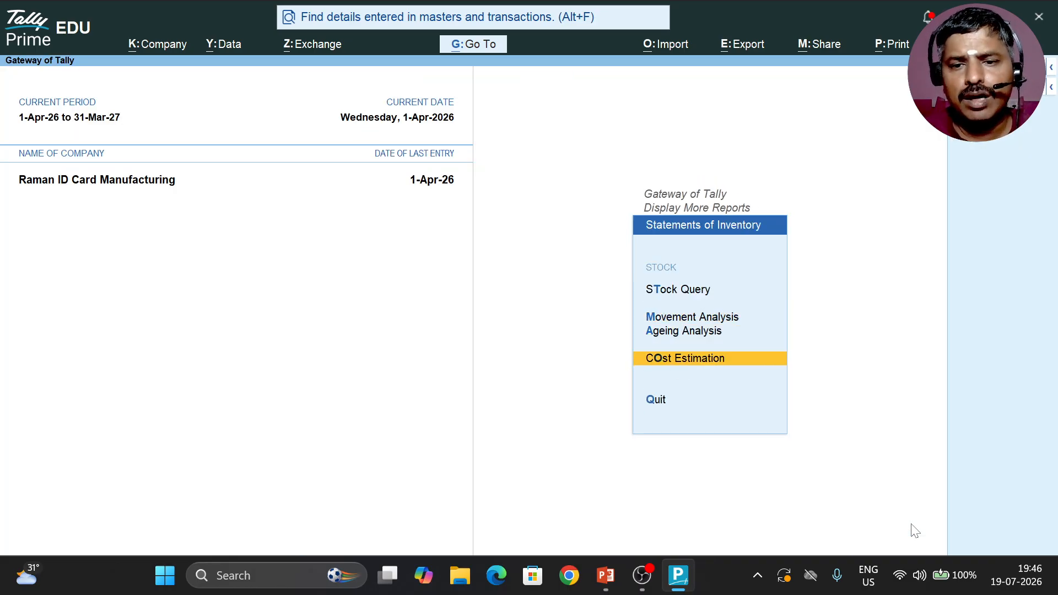
key("Escape")
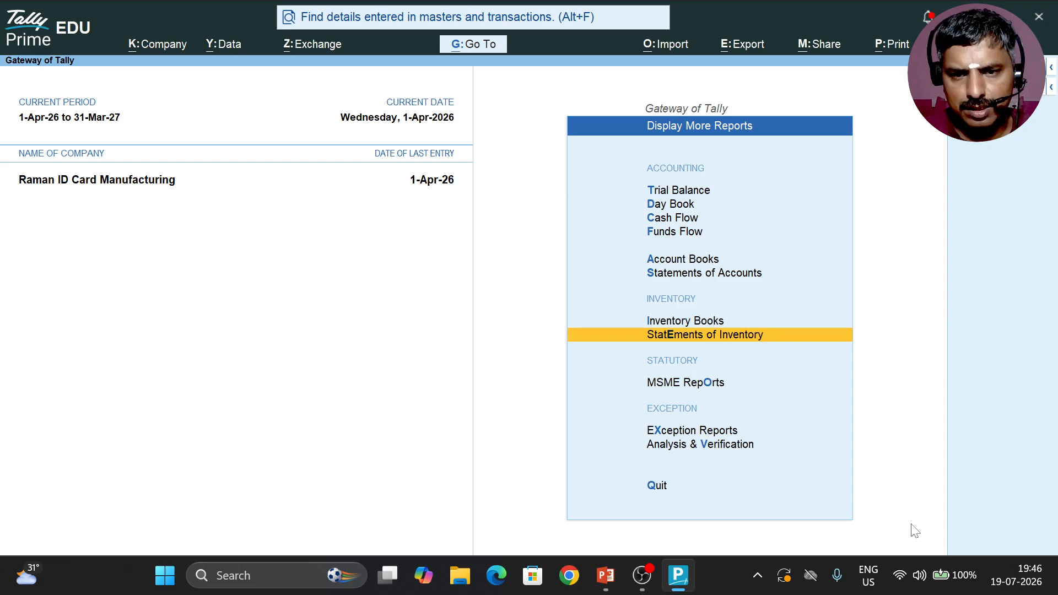
key("Escape")
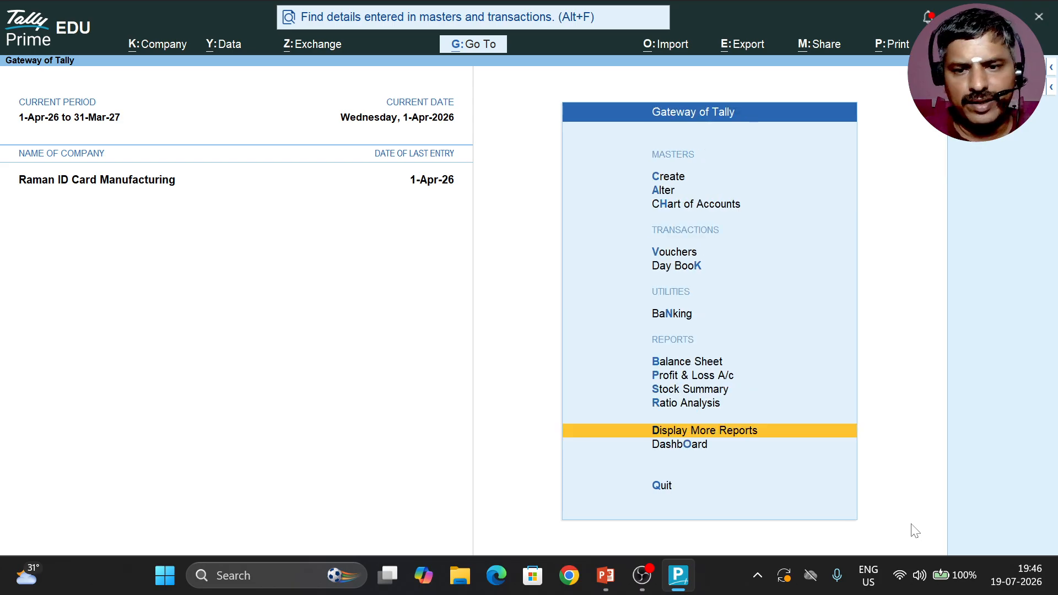
Step: Open the Cost Estimation report within Statements of Inventory for the Finished Product stock group
key("Return")
key("Down")
key("Down")
key("Down")
key("Down")
key("Down")
key("Down")
key("Down")
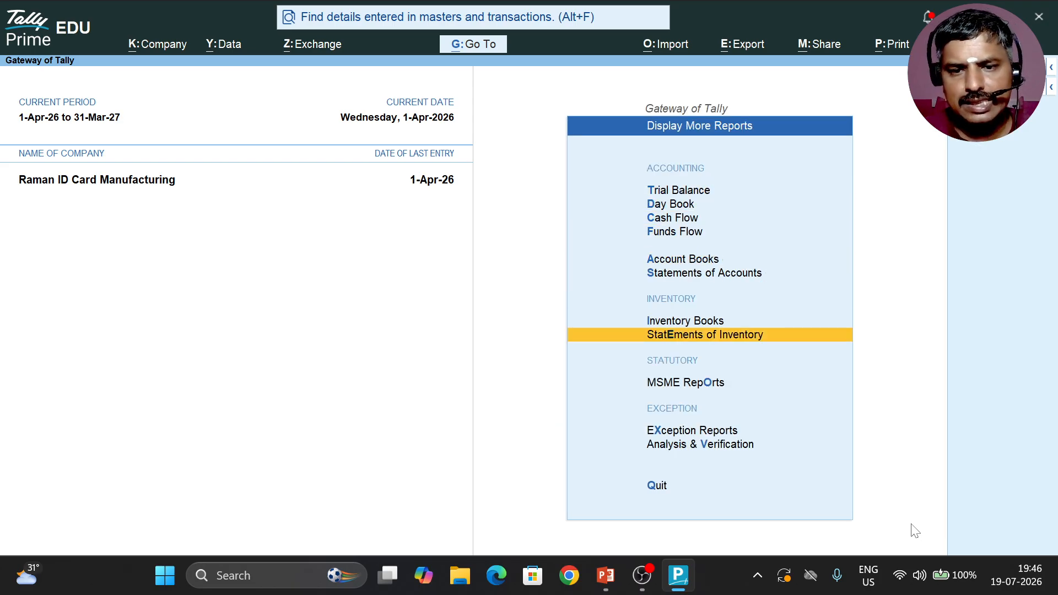
key("Return")
key("Down")
key("Down")
key("Down")
key("Return")
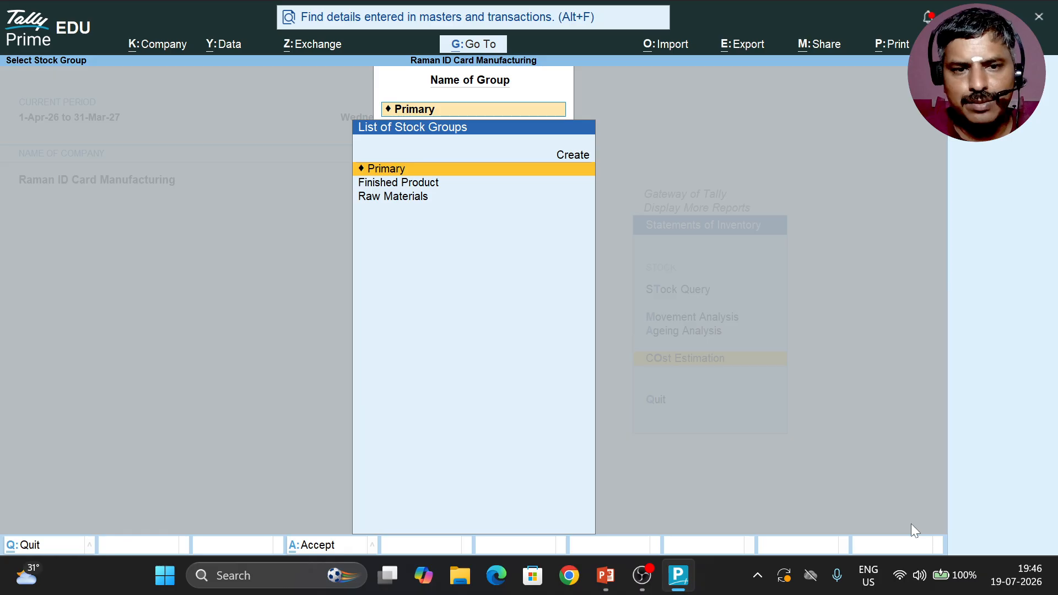
Step: Examine the estimated cost of School ID Card and of its Plastic ID Cards and Lanyard components
key("Down")
key("Return")
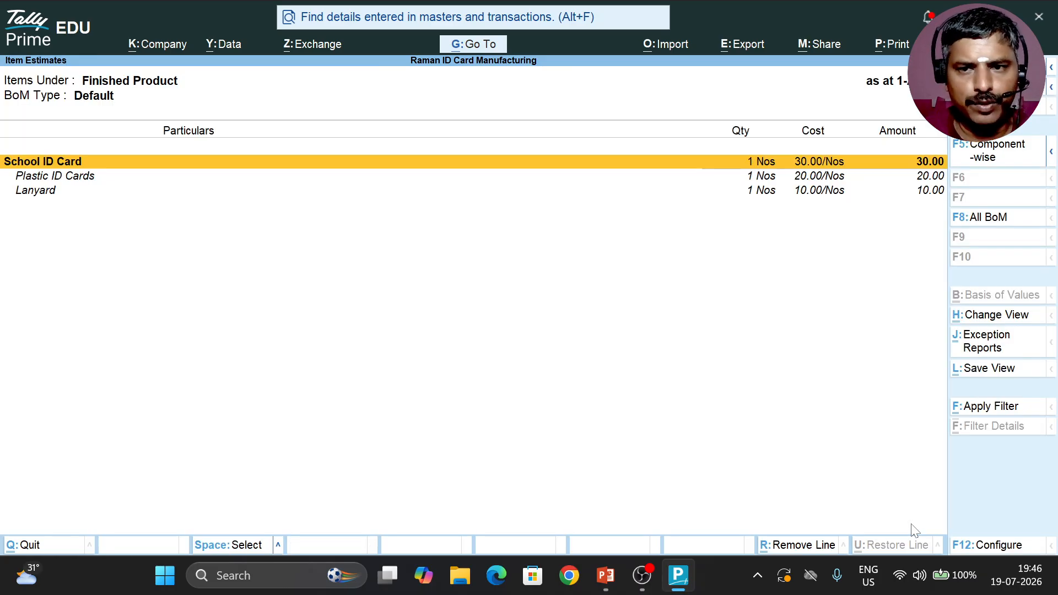
key("Down")
key("Up")
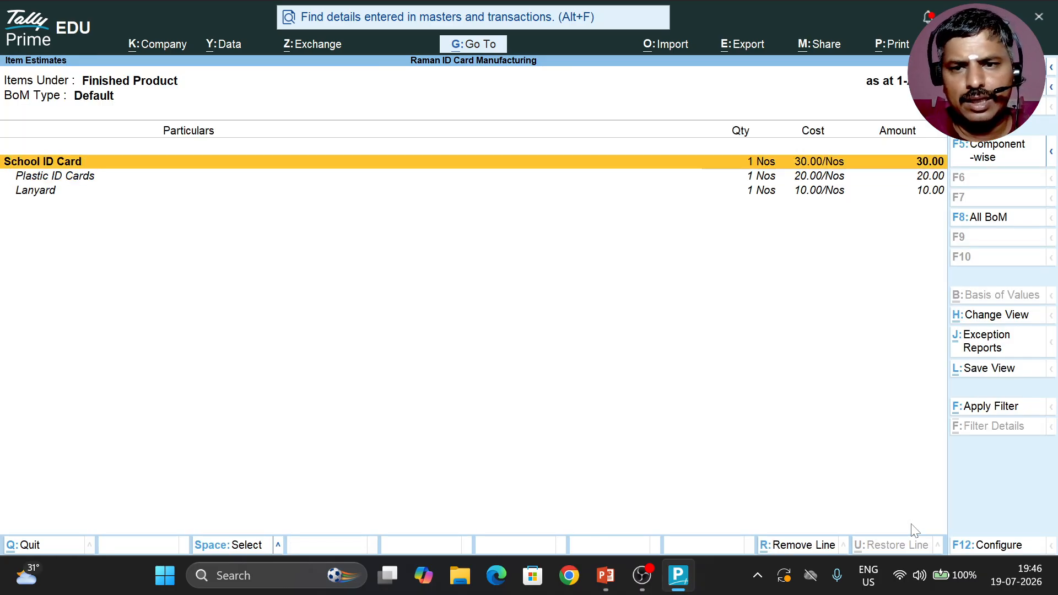
key("Down")
key("Up")
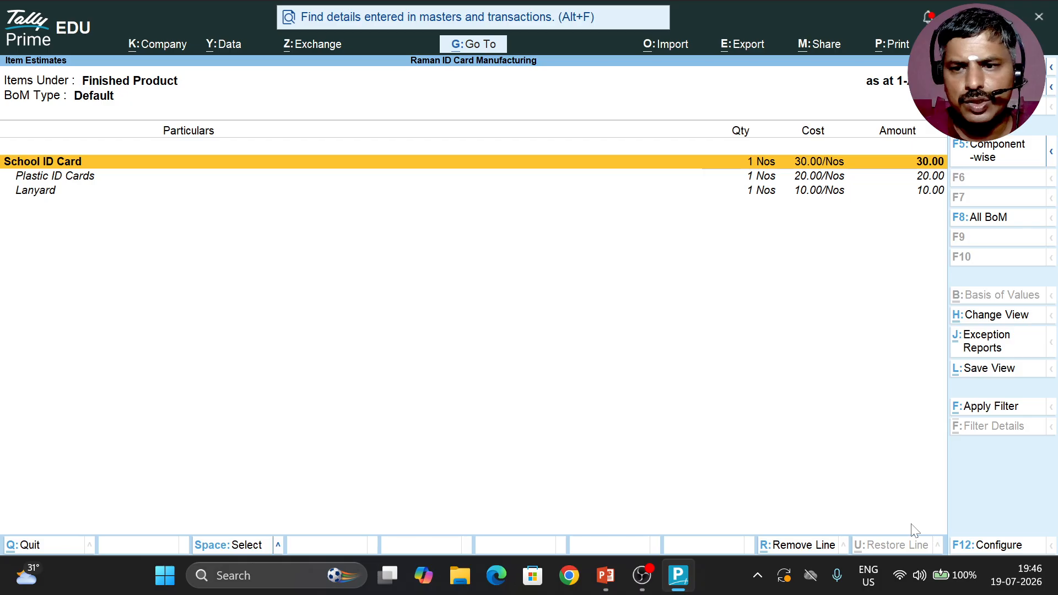
key("shift+Return")
key("shift+Return")
key("Up")
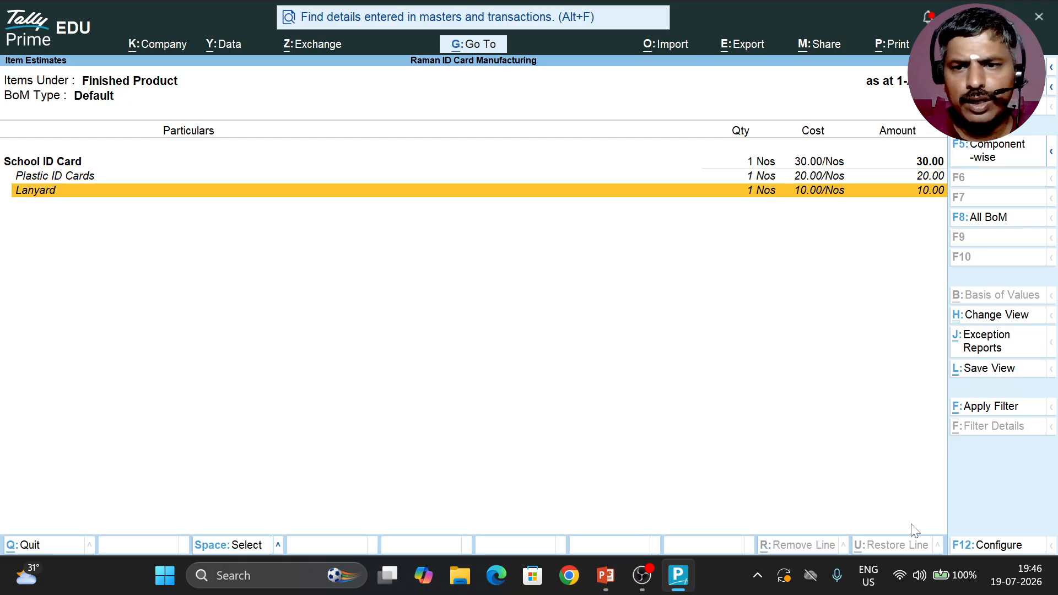
key("Down")
key("Down")
key("Up")
key("Down")
key("Down")
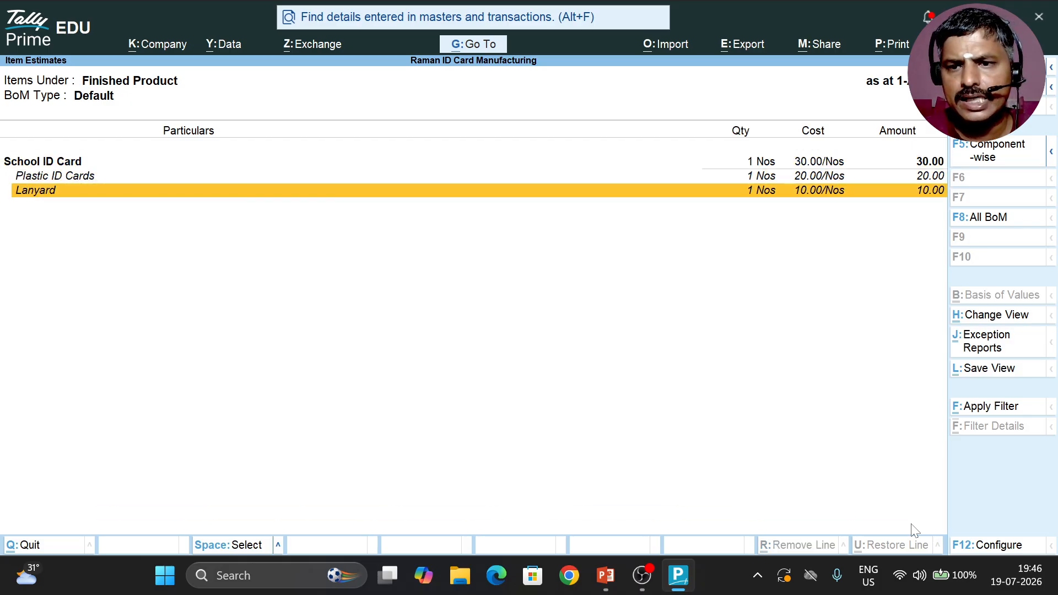
key("Up")
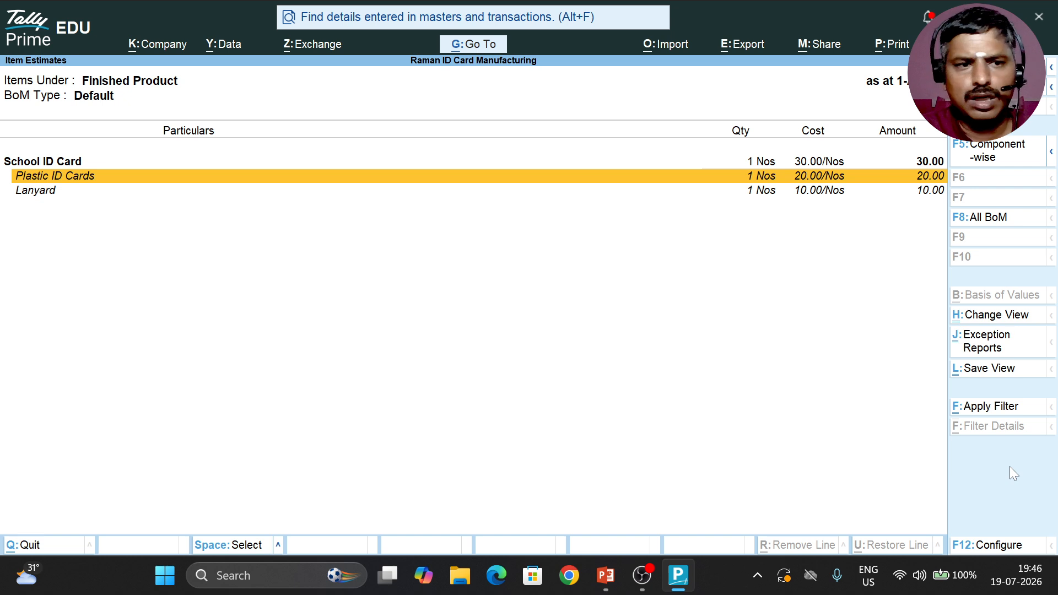
key("Down")
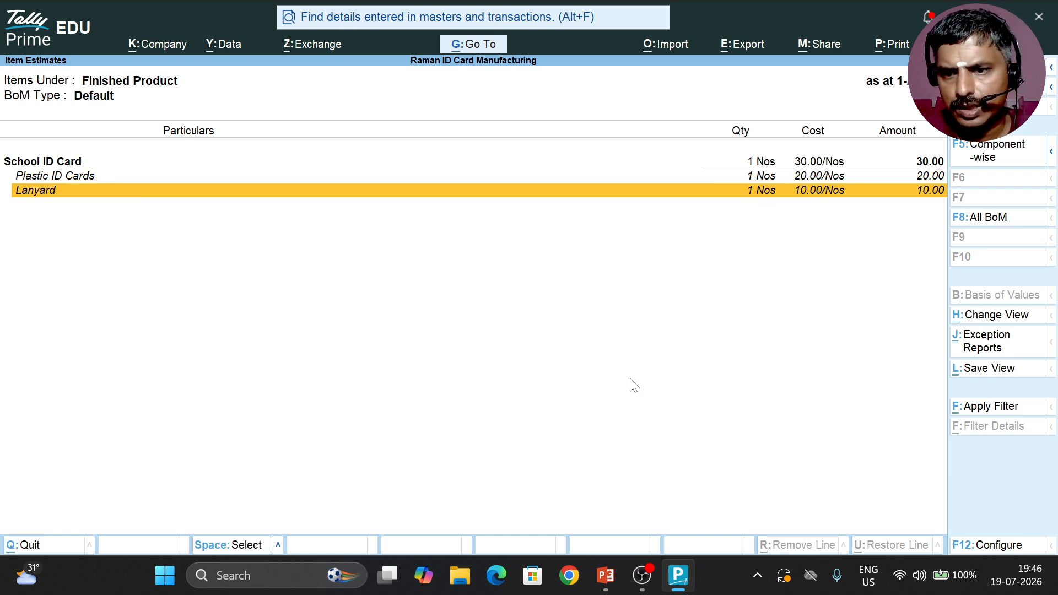
Step: View the cost estimate for the Raw Materials stock group, then return to the Gateway of Tally
key("Escape")
key("Down")
key("Return")
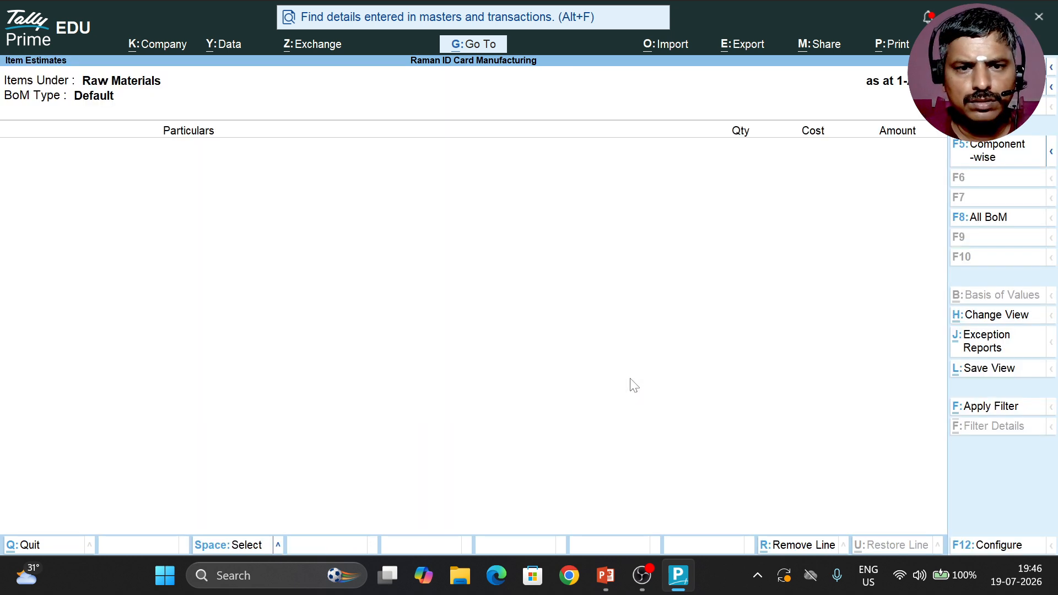
key("Escape")
key("Escape")
key("Escape")
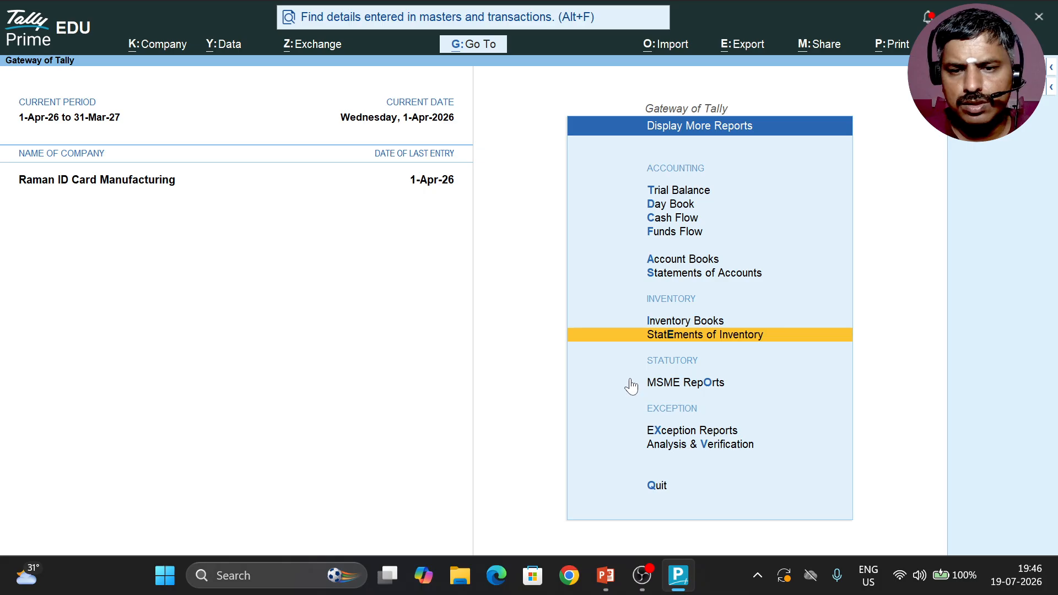
key("Up")
key("Escape")
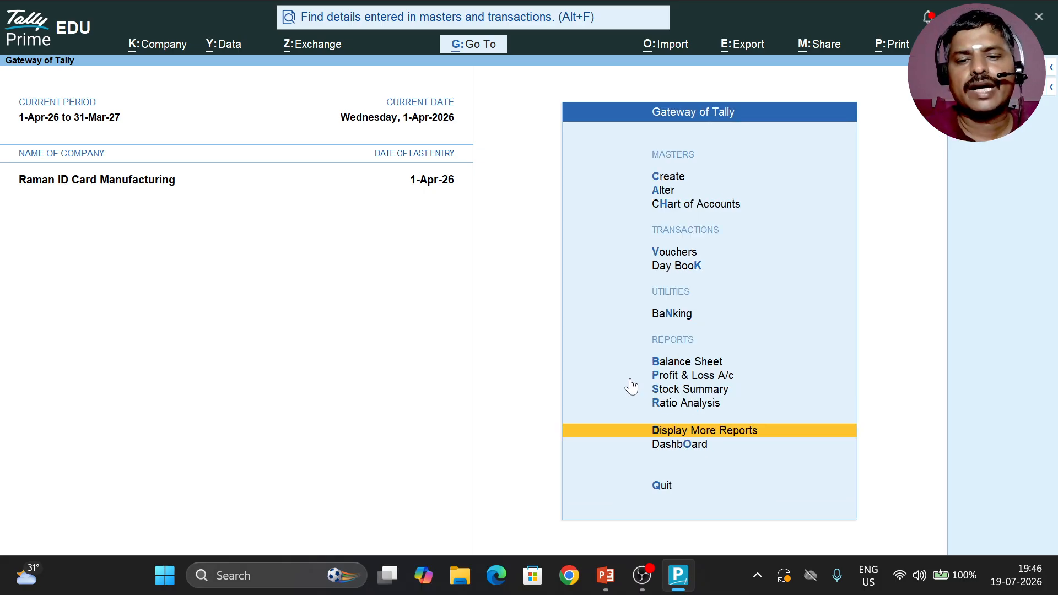
Step: Open the Stock Summary report and close it again
key("Up")
key("Up")
key("Return")
key("Escape")
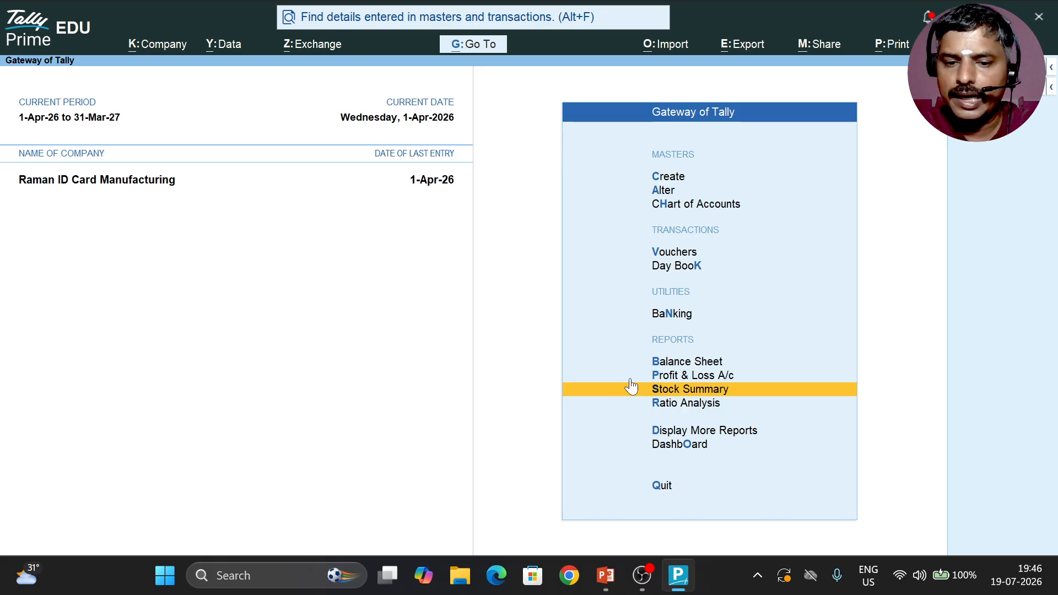
mouse_move(642, 576)
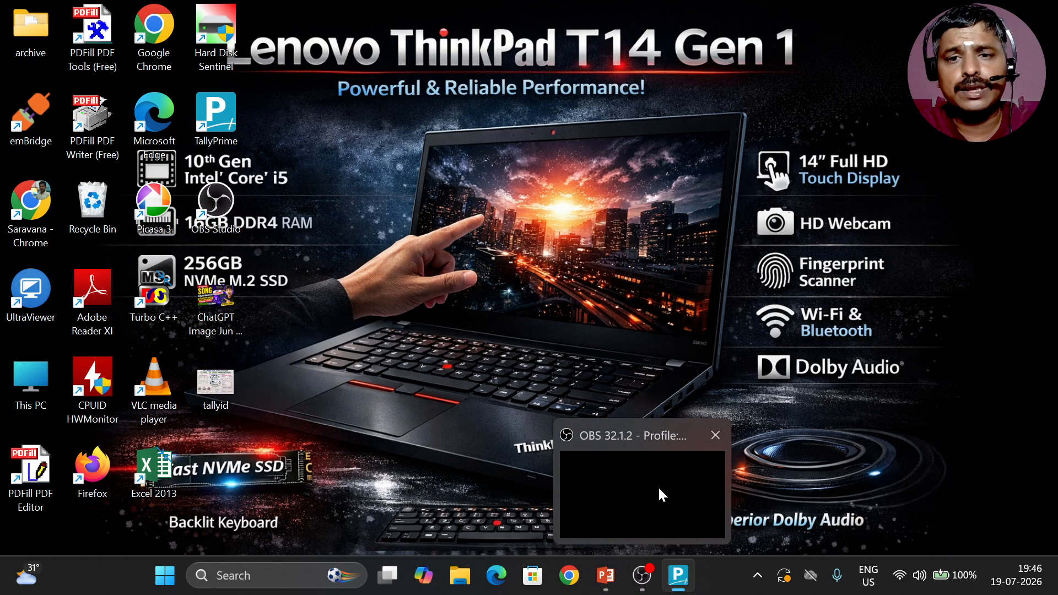
left_click(656, 484)
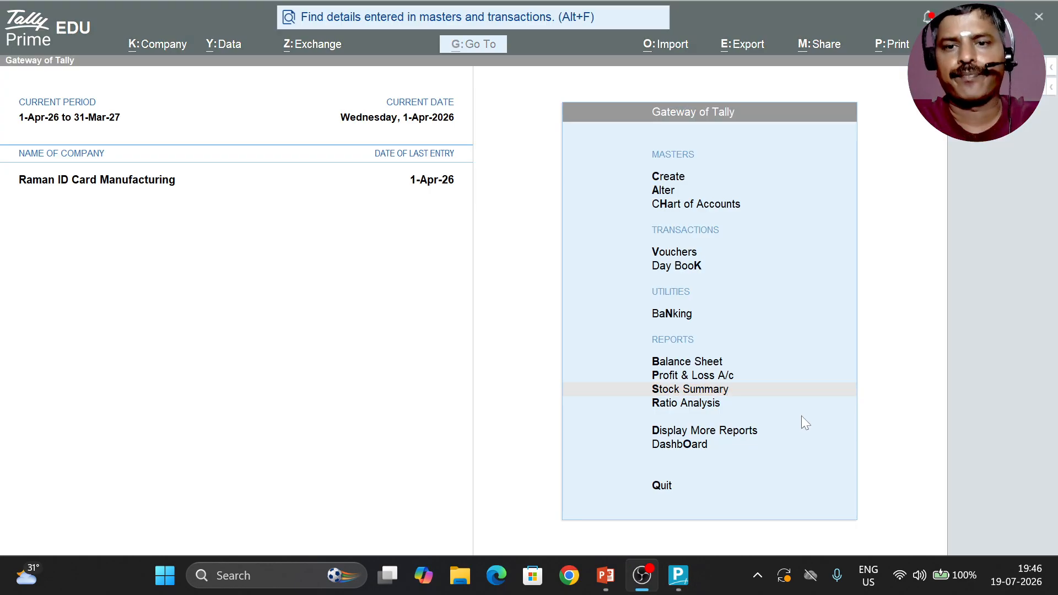